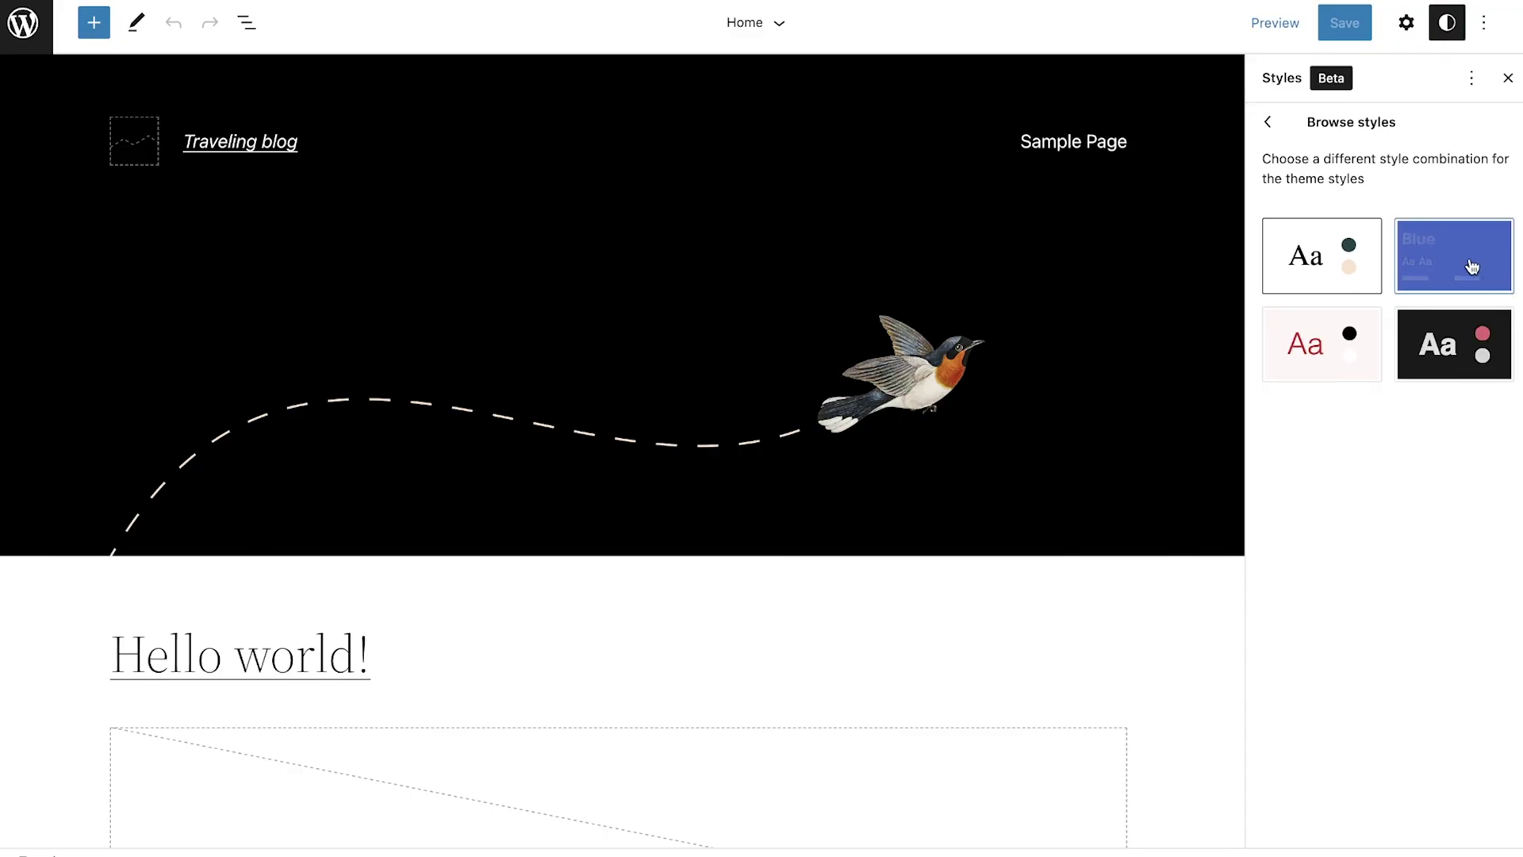
pyautogui.click(1471, 266)
pyautogui.click(1451, 343)
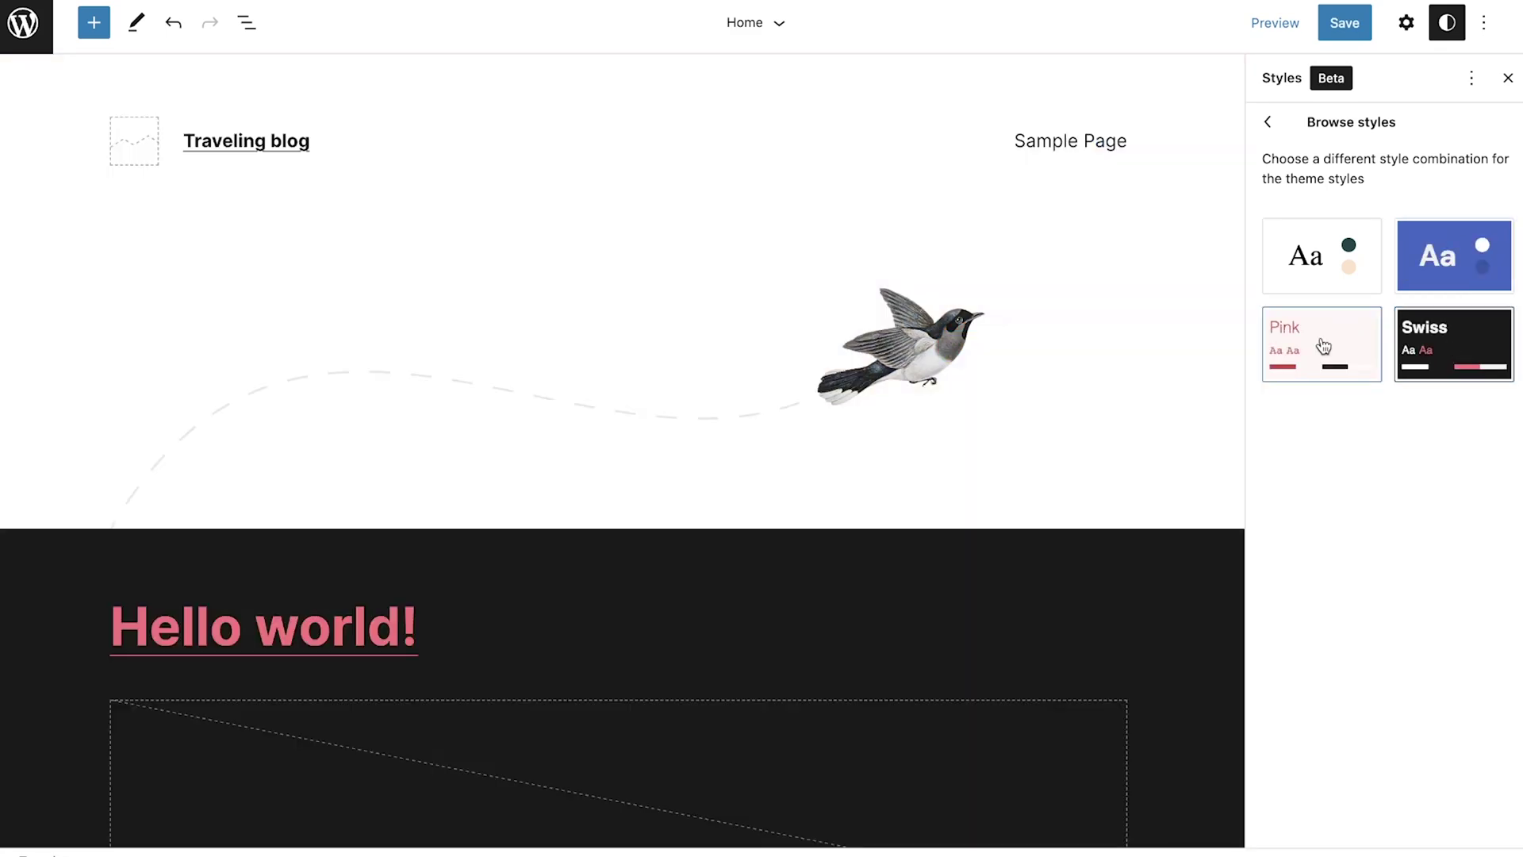
pyautogui.click(1323, 346)
pyautogui.click(1317, 258)
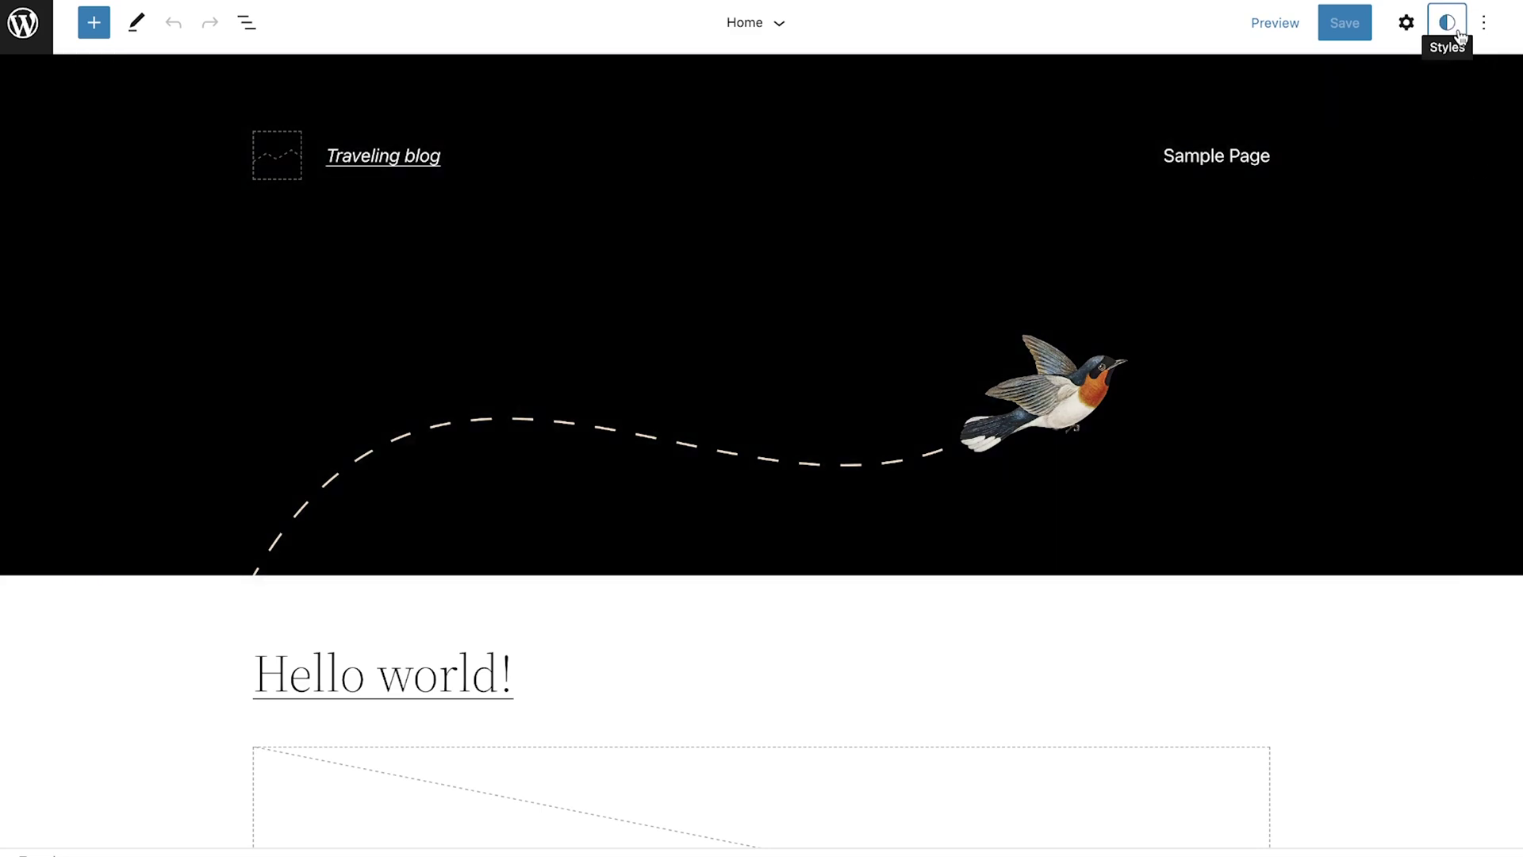
pyautogui.click(1447, 24)
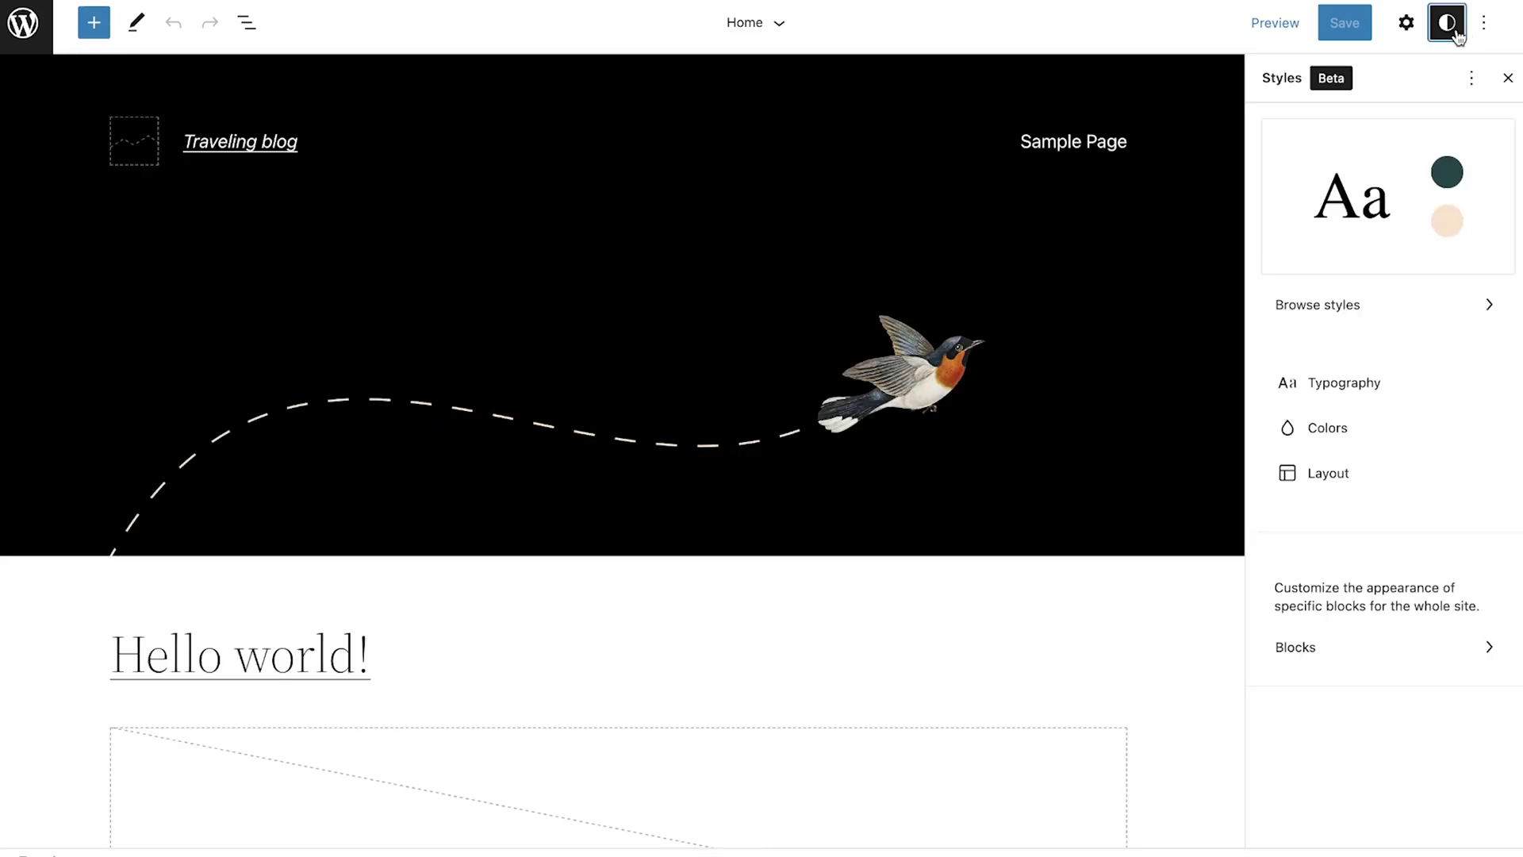
pyautogui.click(1383, 307)
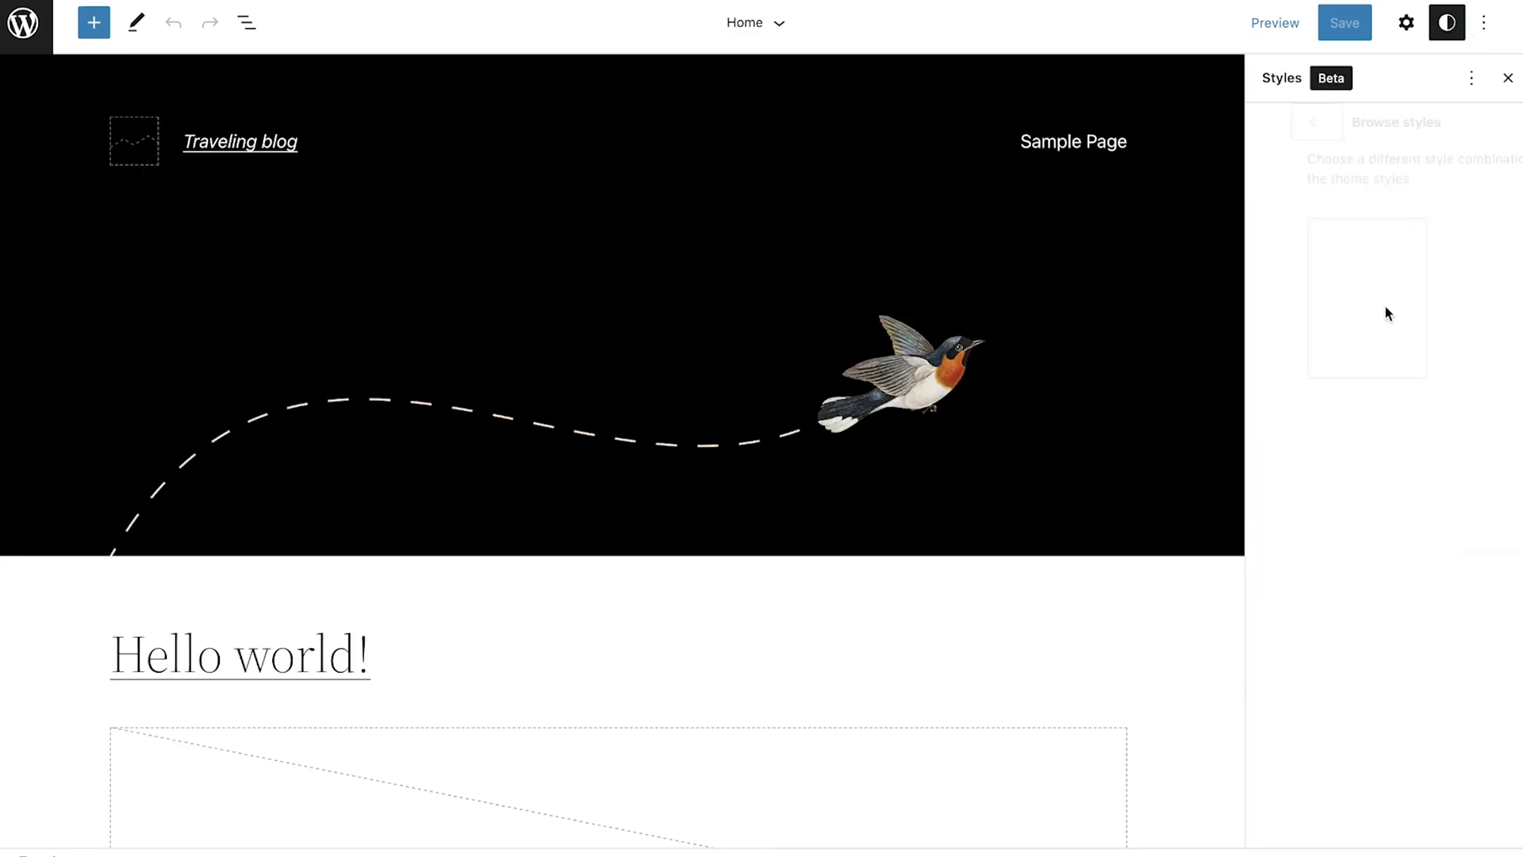
pyautogui.click(1430, 256)
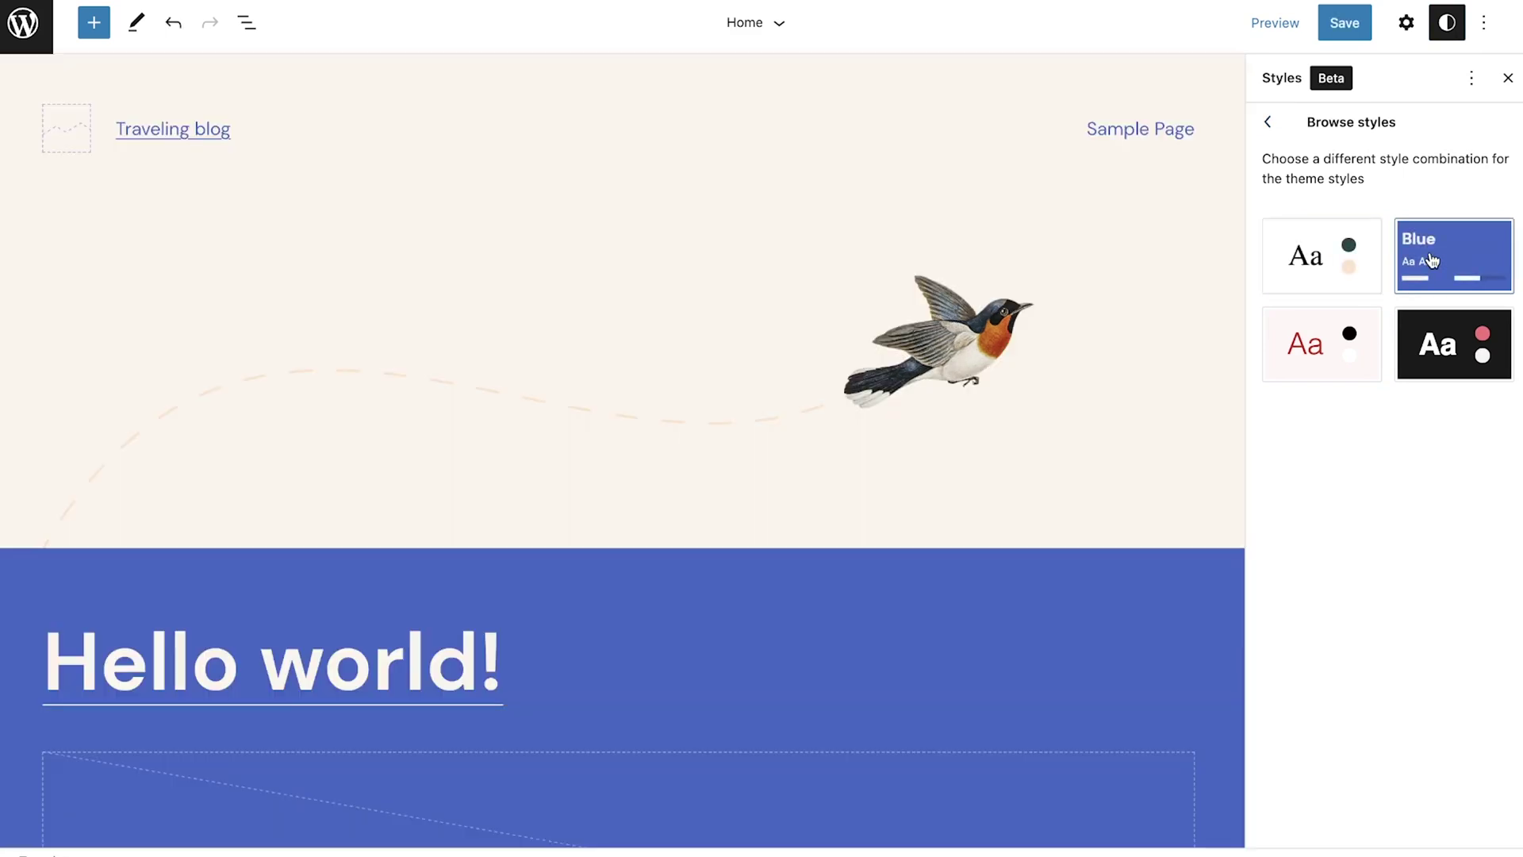
pyautogui.click(1439, 356)
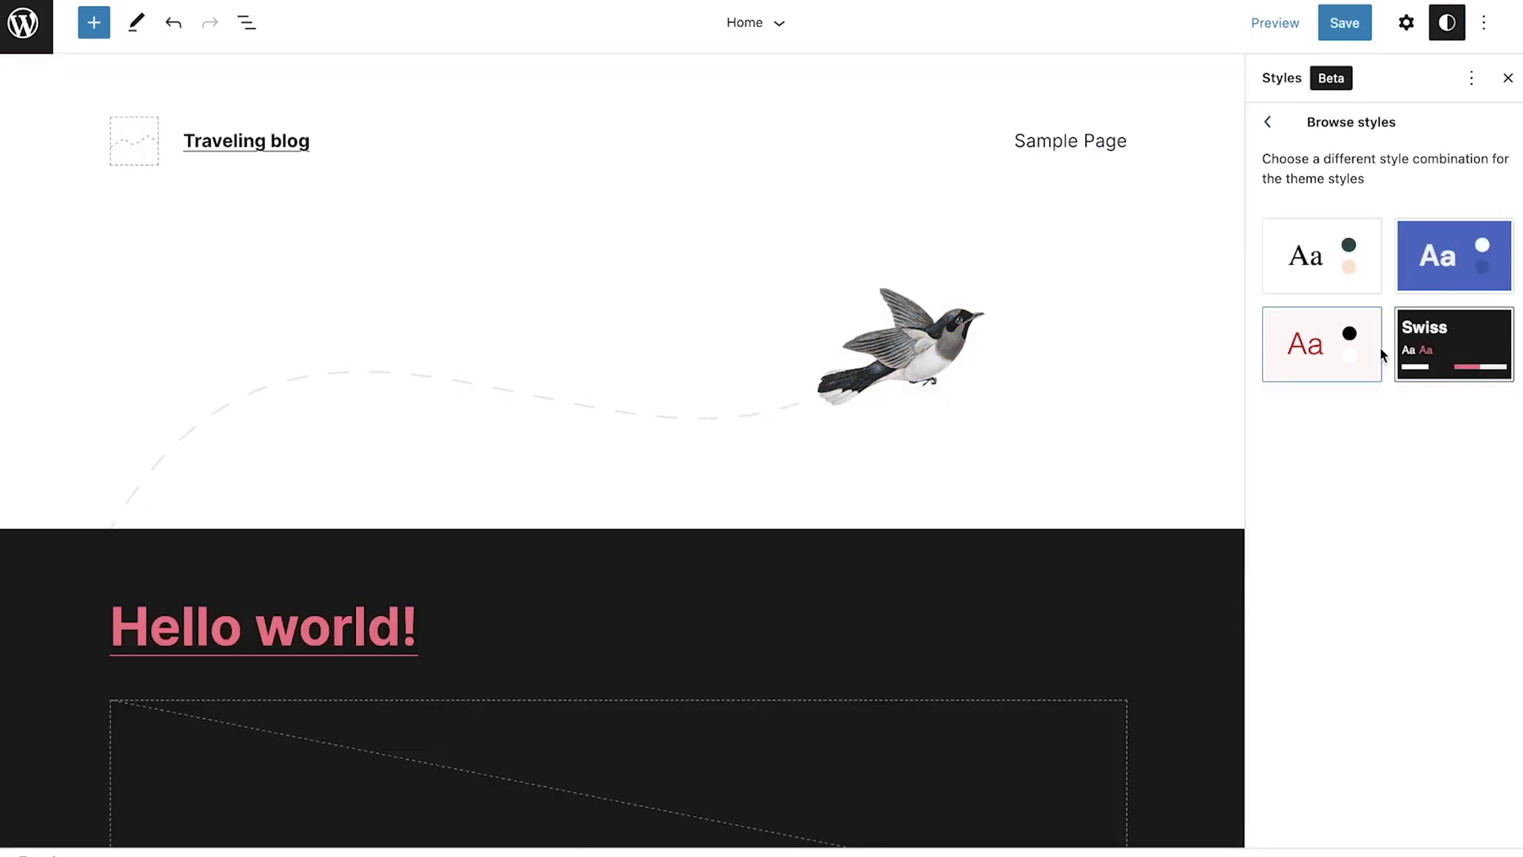
pyautogui.click(1325, 354)
pyautogui.click(1327, 270)
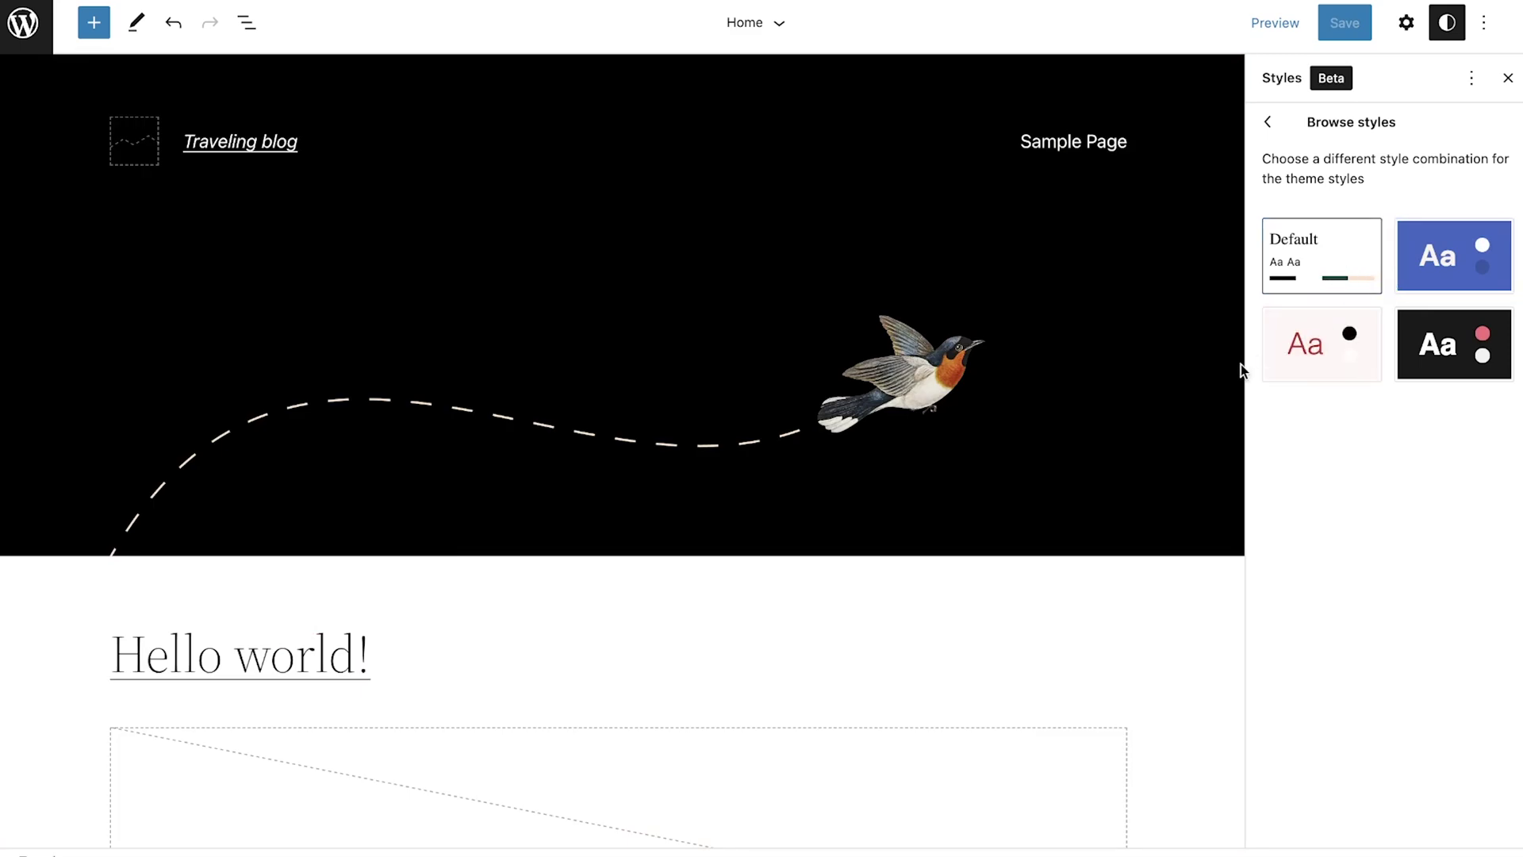
# Make the site Text size Extra Large and drag the Foreground colour toward dark red #661414.
pyautogui.click(1272, 124)
pyautogui.click(1363, 382)
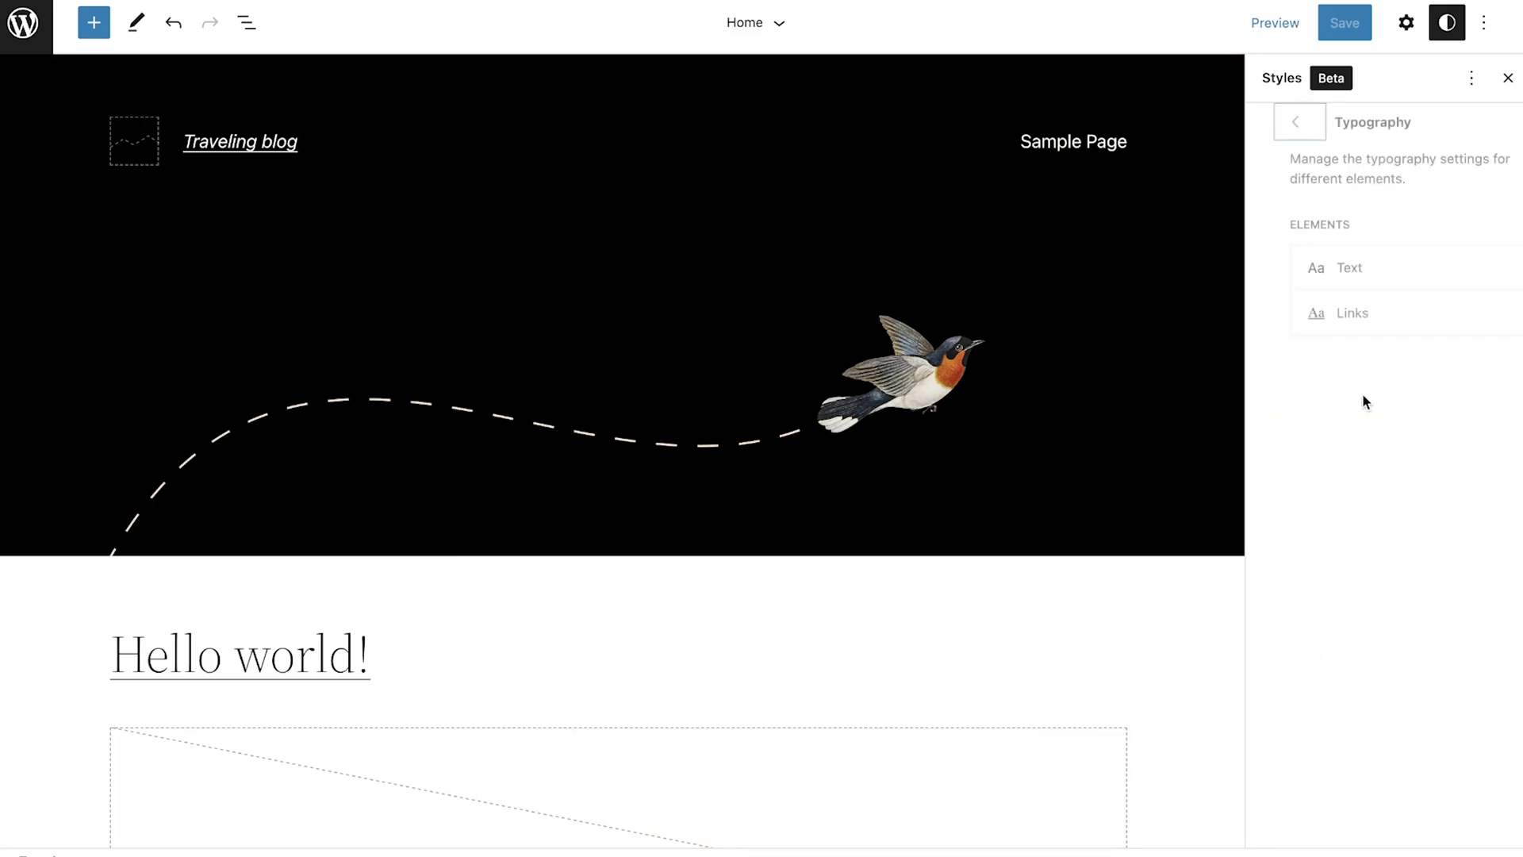
pyautogui.click(1356, 272)
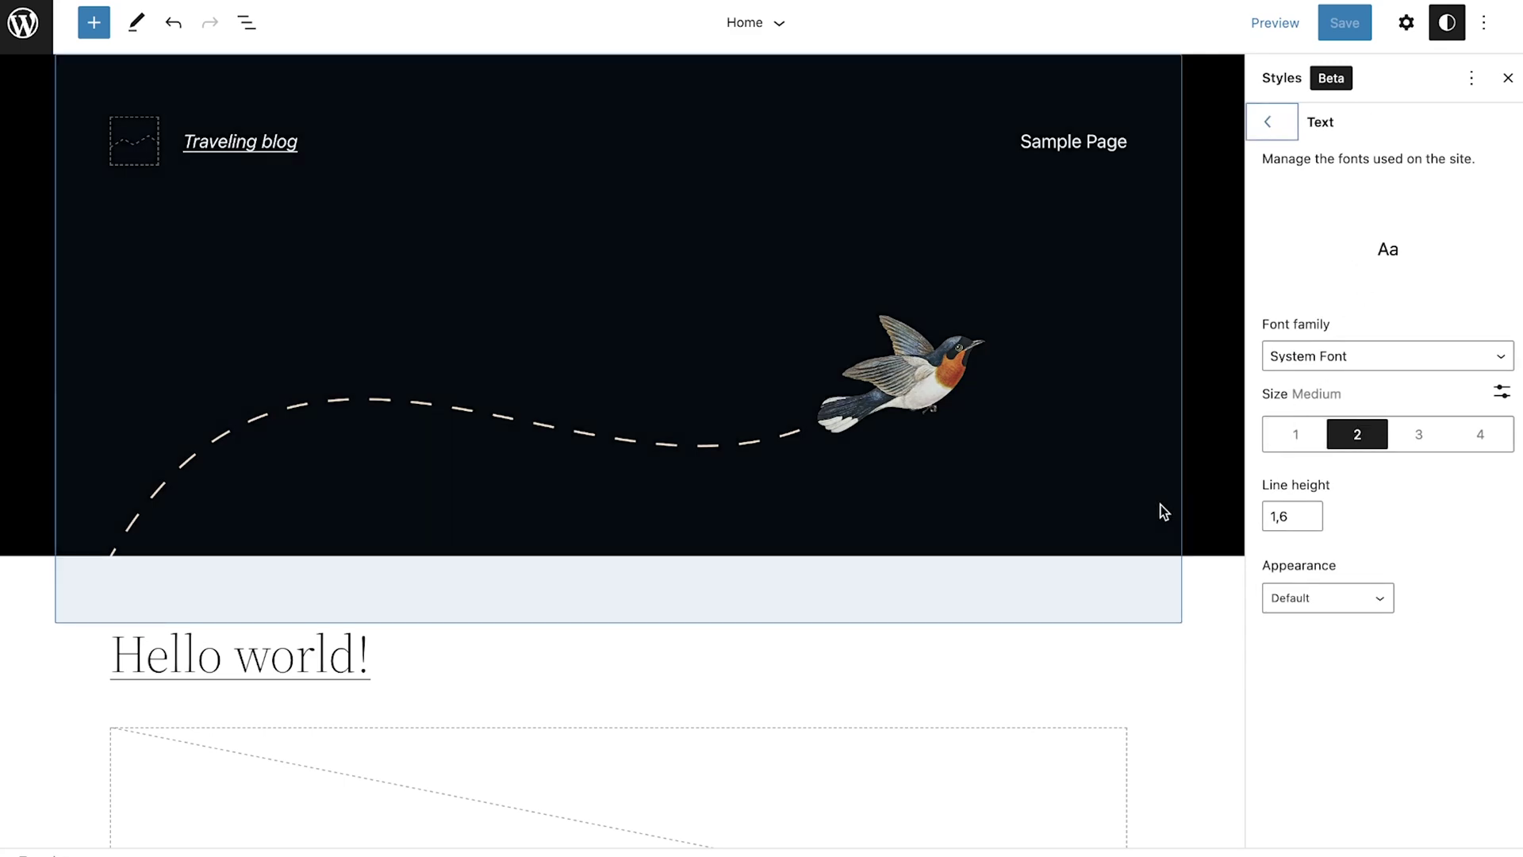
pyautogui.scroll(-3, 1174, 507)
pyautogui.click(1428, 439)
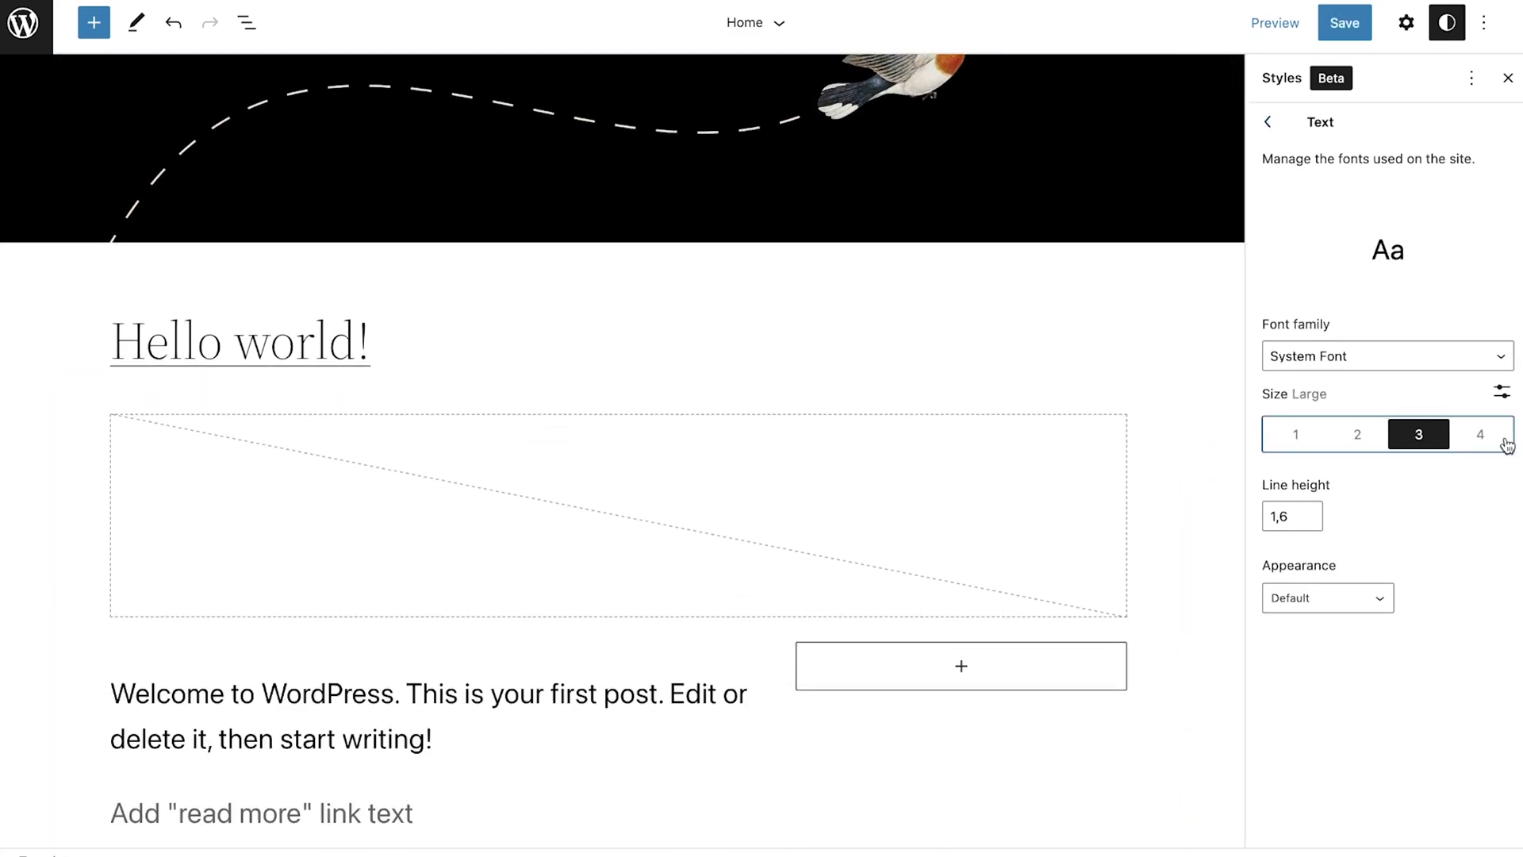
pyautogui.click(1505, 444)
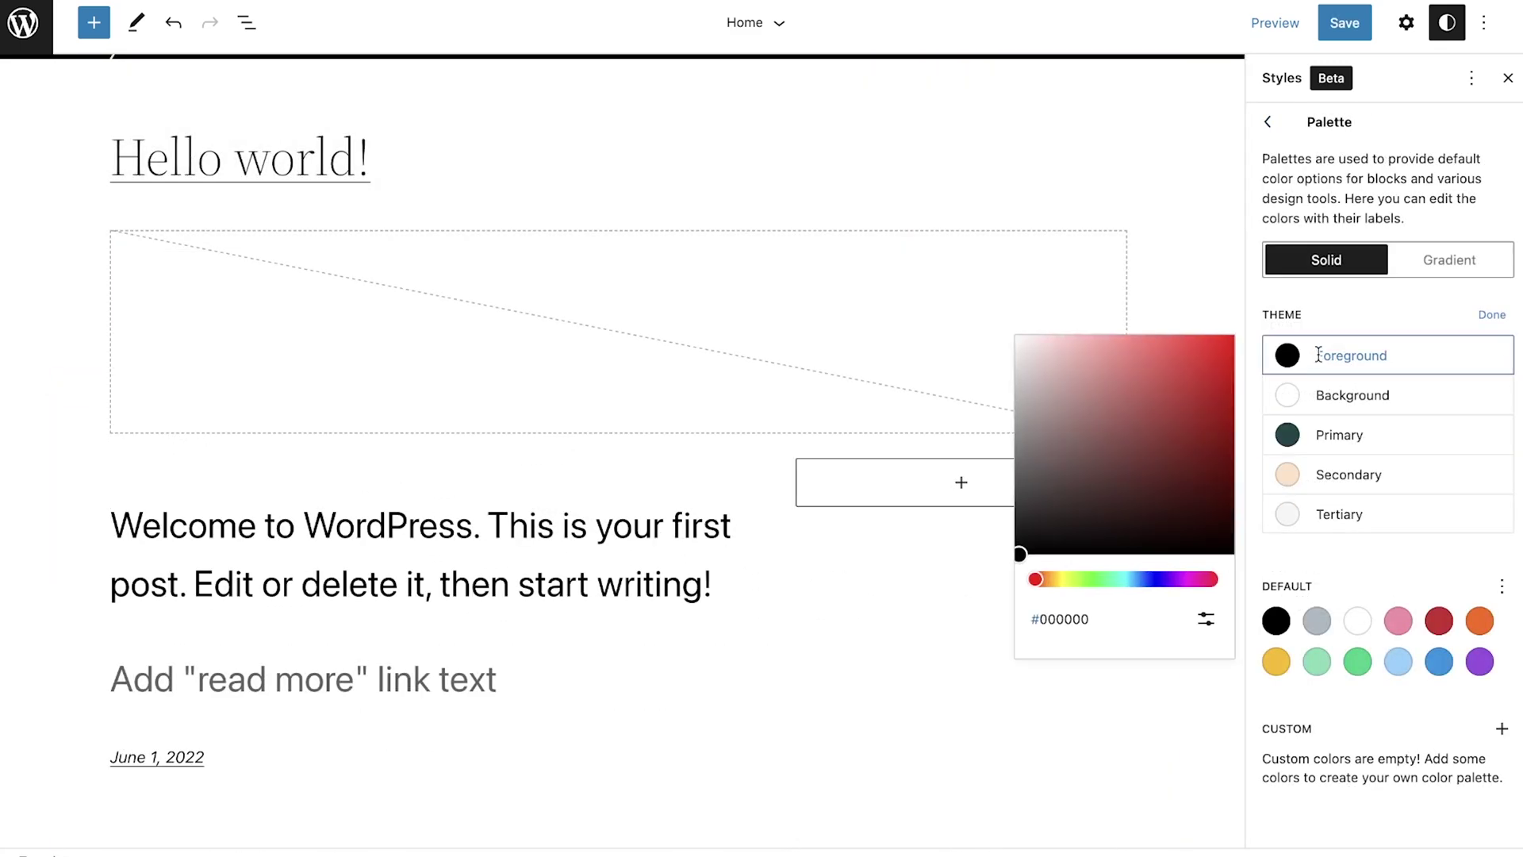
pyautogui.scroll(3, 909, 299)
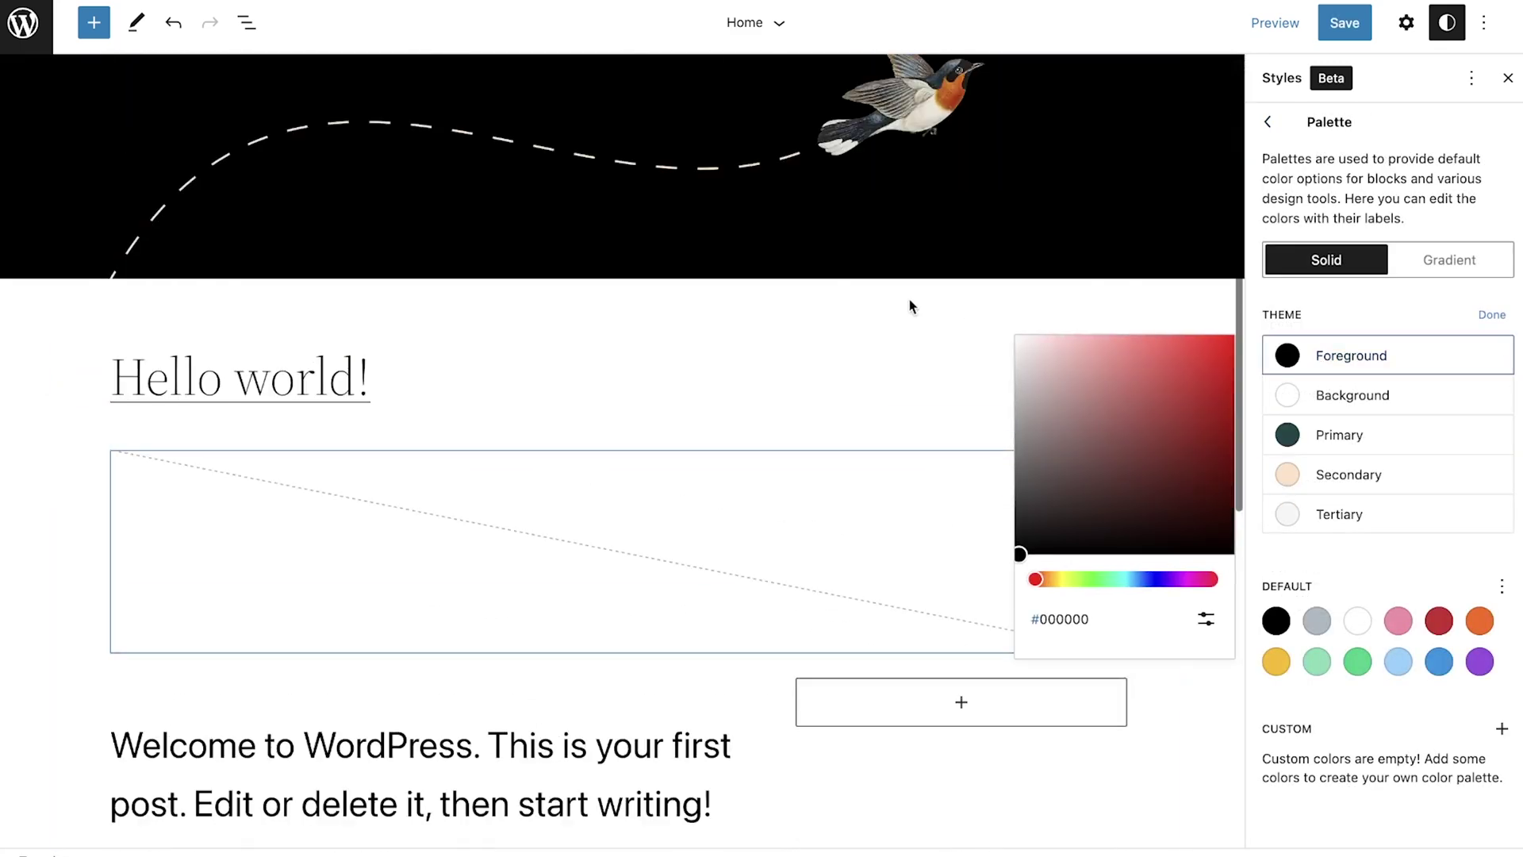
pyautogui.moveTo(1104, 488); pyautogui.dragTo(1189, 471)
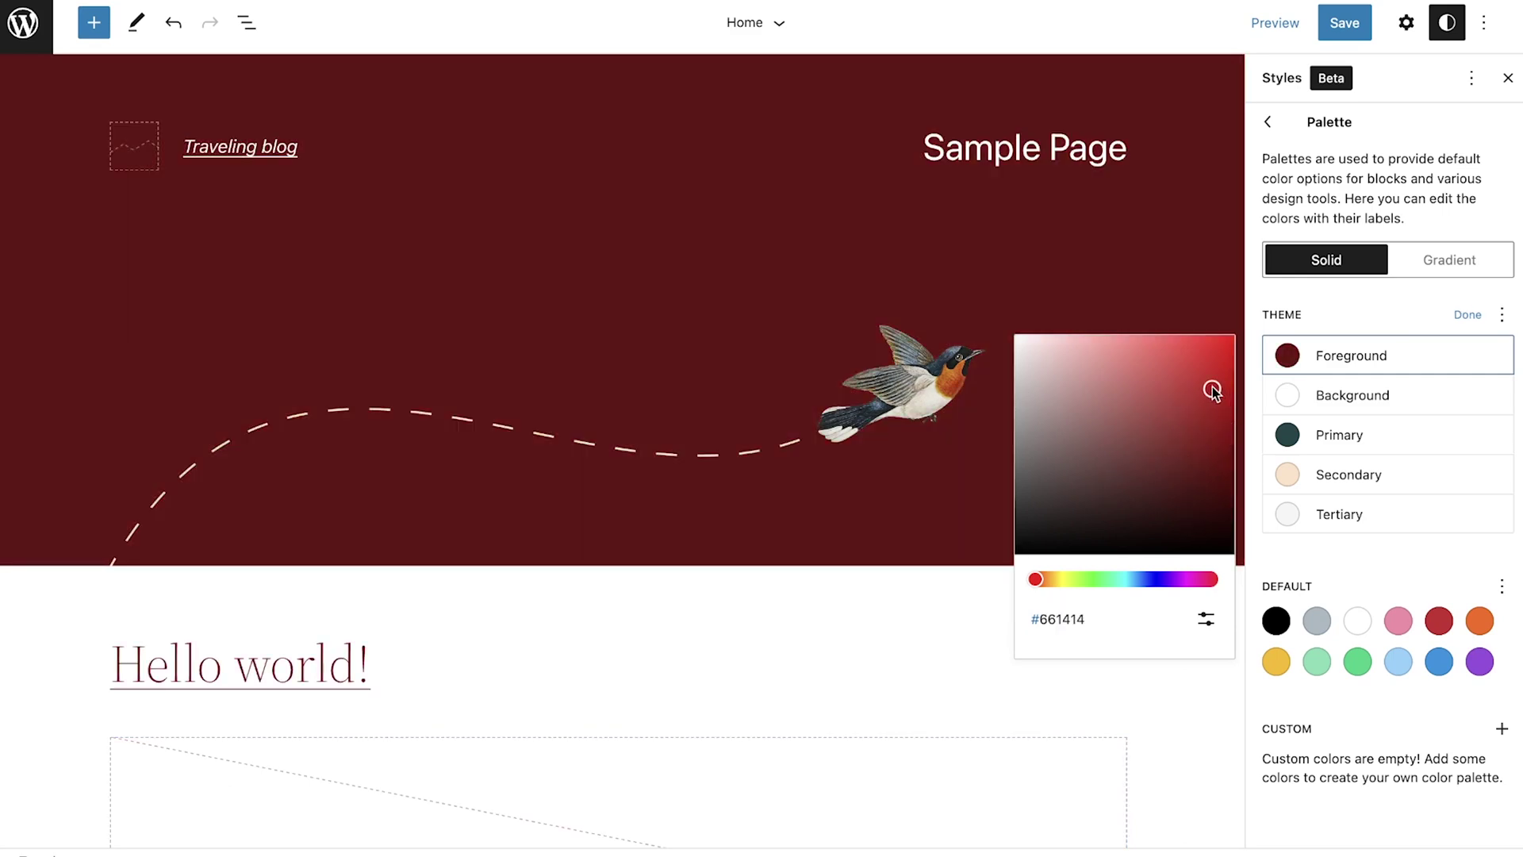
# Brighten the Foreground red, then open twentytwentytwo's theme.json and scroll to its fontFamilies section.
pyautogui.click(1206, 350)
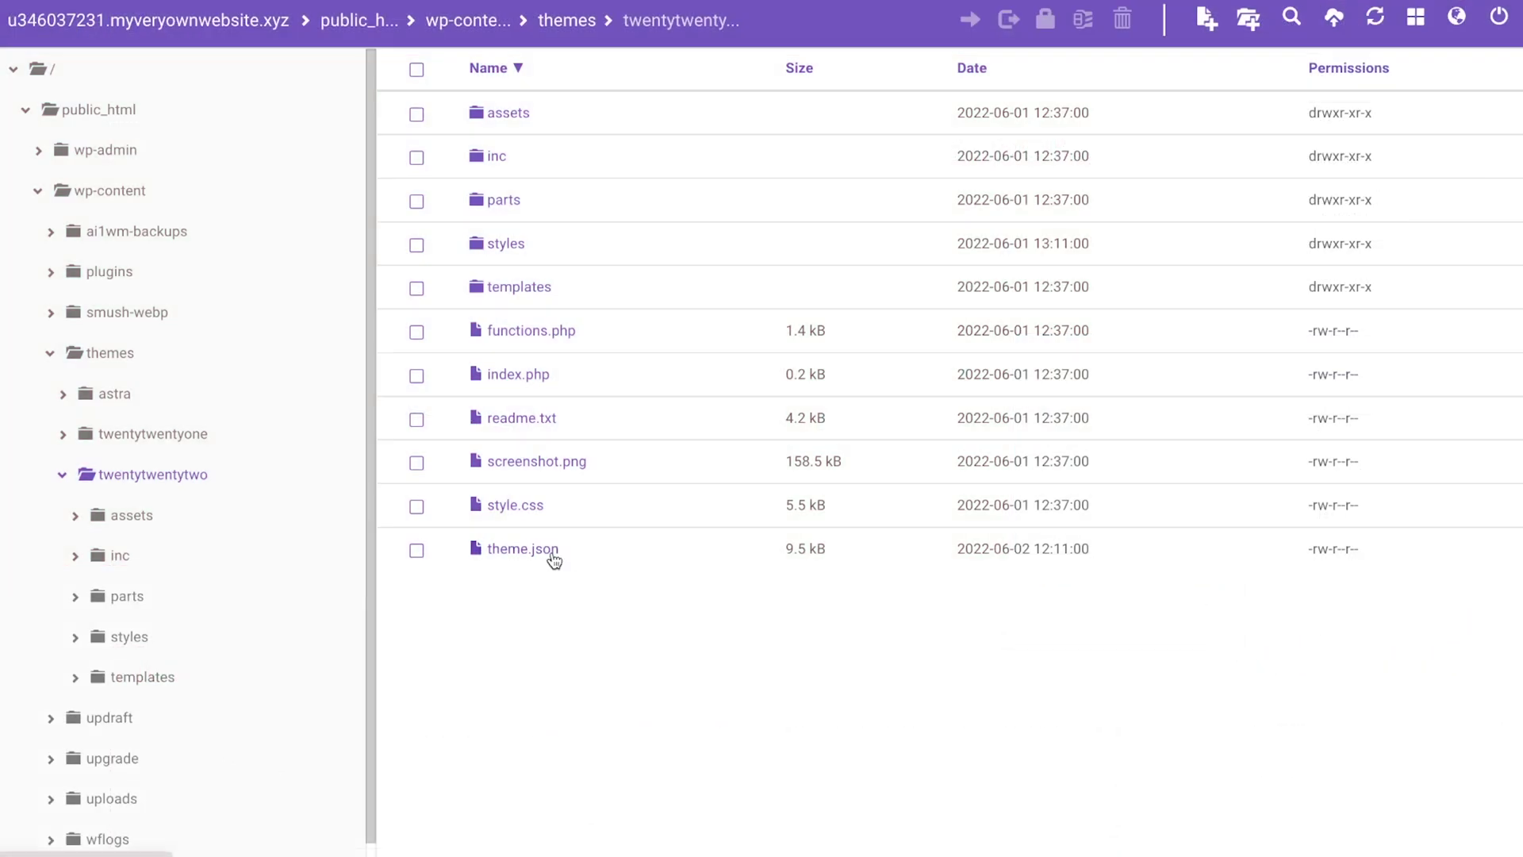
pyautogui.doubleClick(552, 550)
pyautogui.scroll(-15, 894, 430)
pyautogui.scroll(-5, 894, 430)
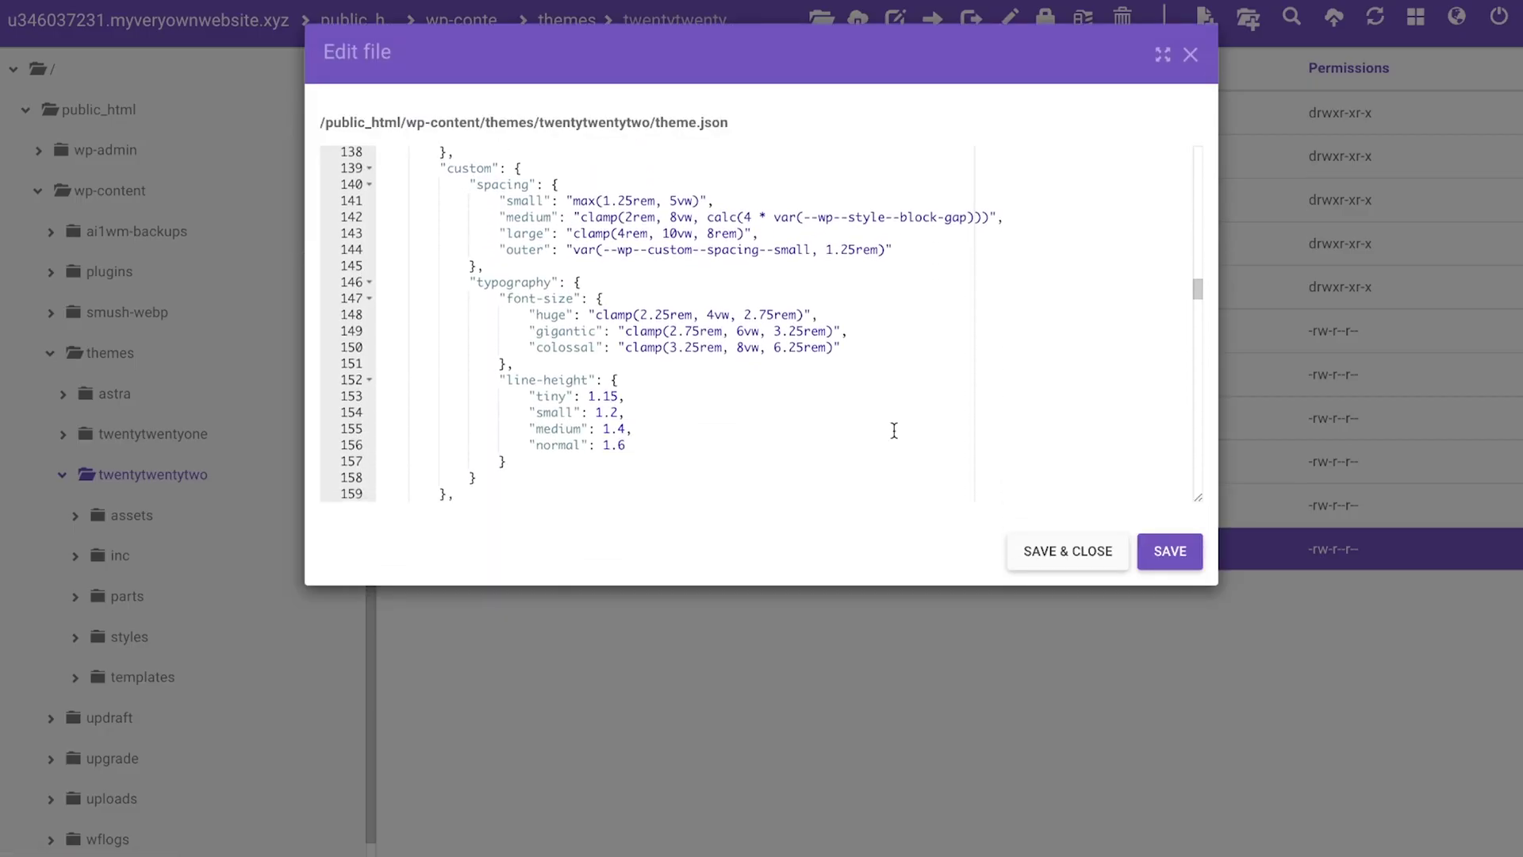
pyautogui.scroll(-7, 893, 430)
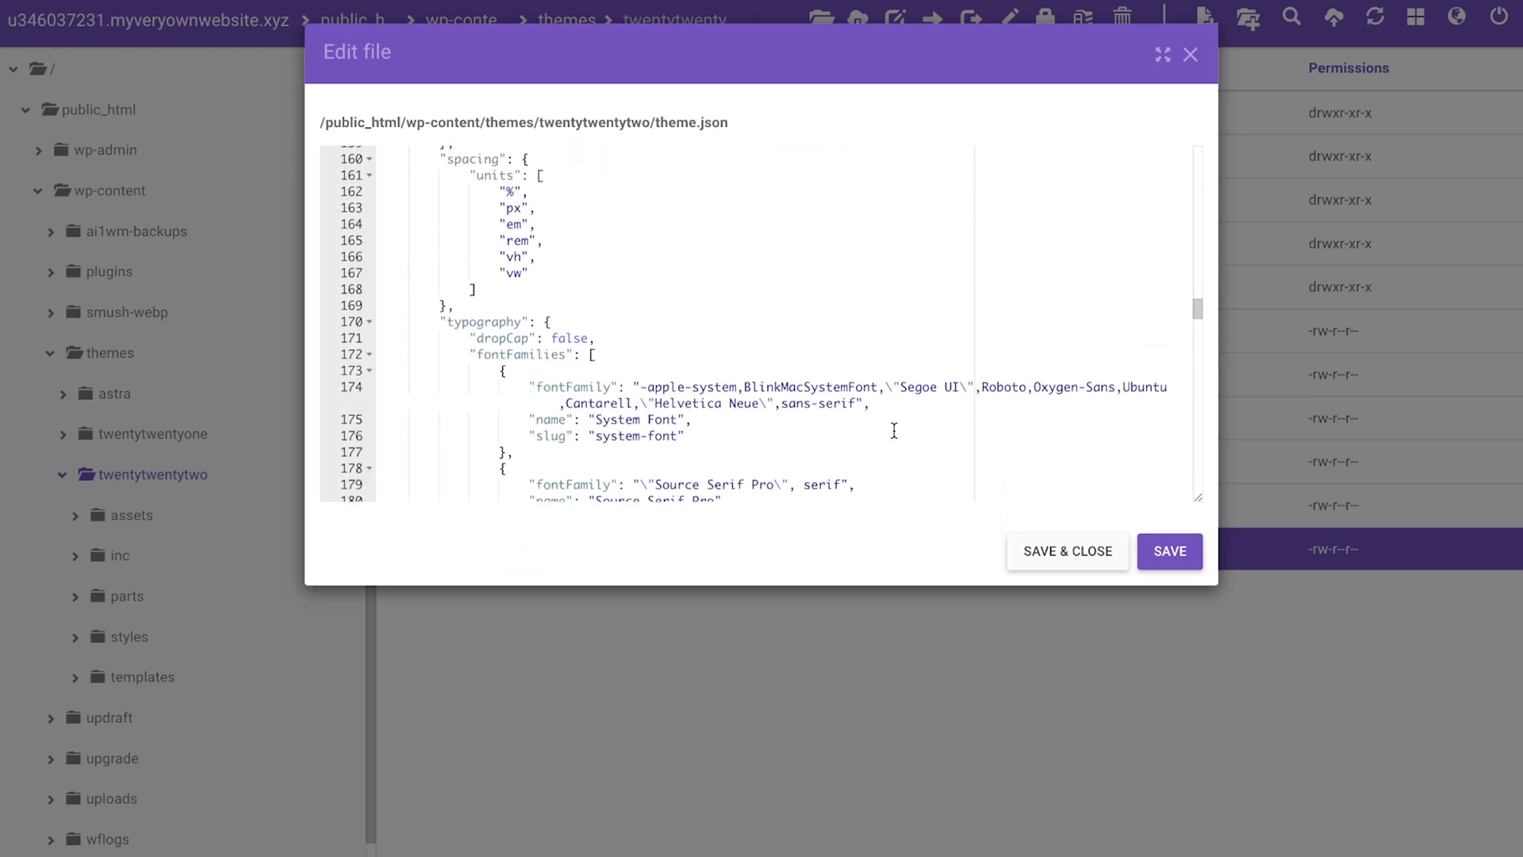
pyautogui.scroll(-2, 894, 430)
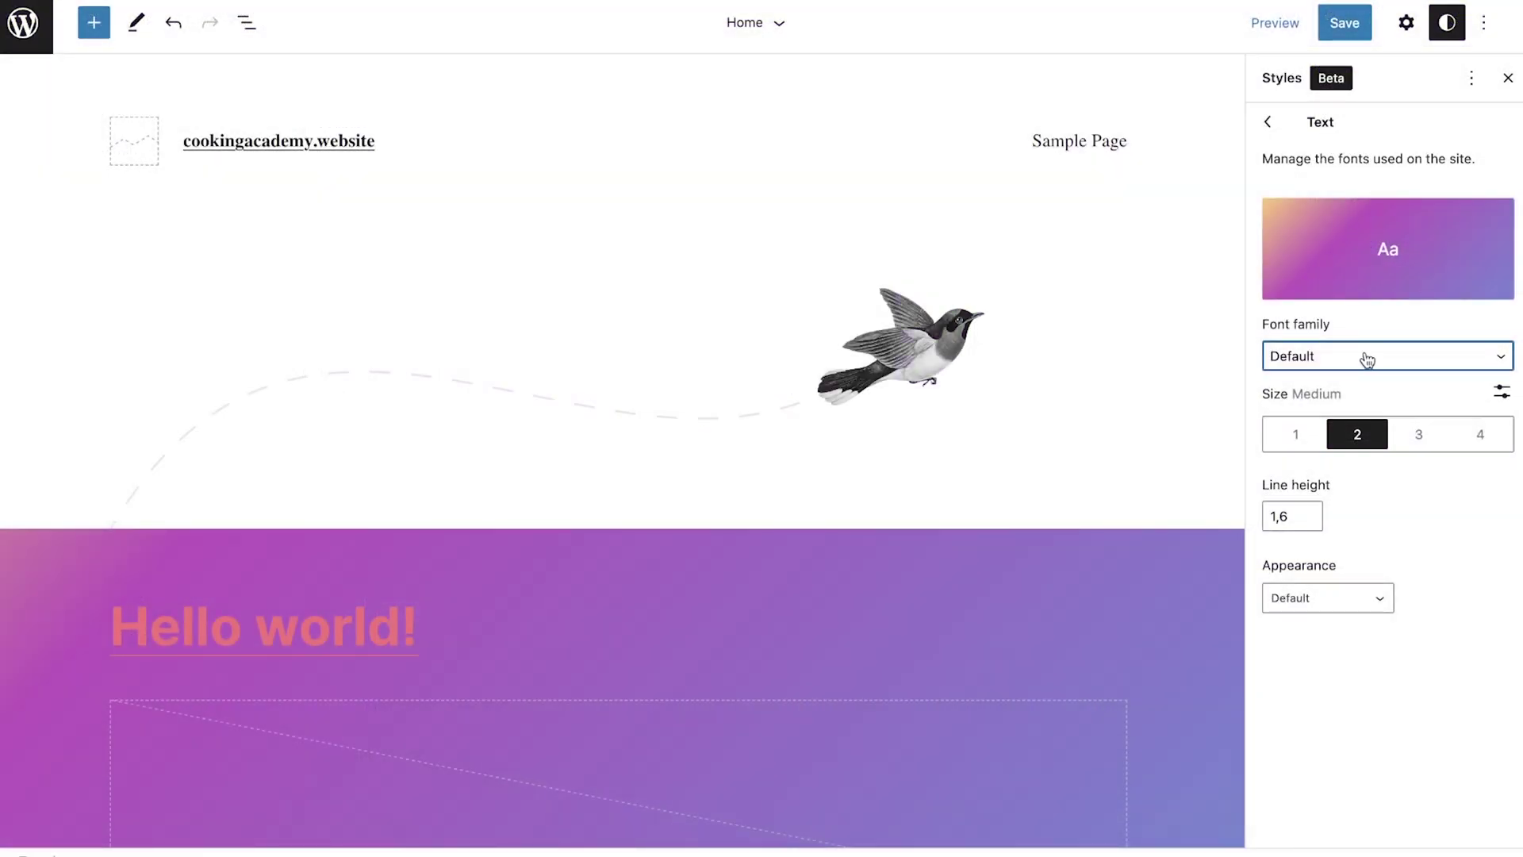
# Switch the site Text font family to Inter.
pyautogui.click(1367, 359)
pyautogui.click(1361, 384)
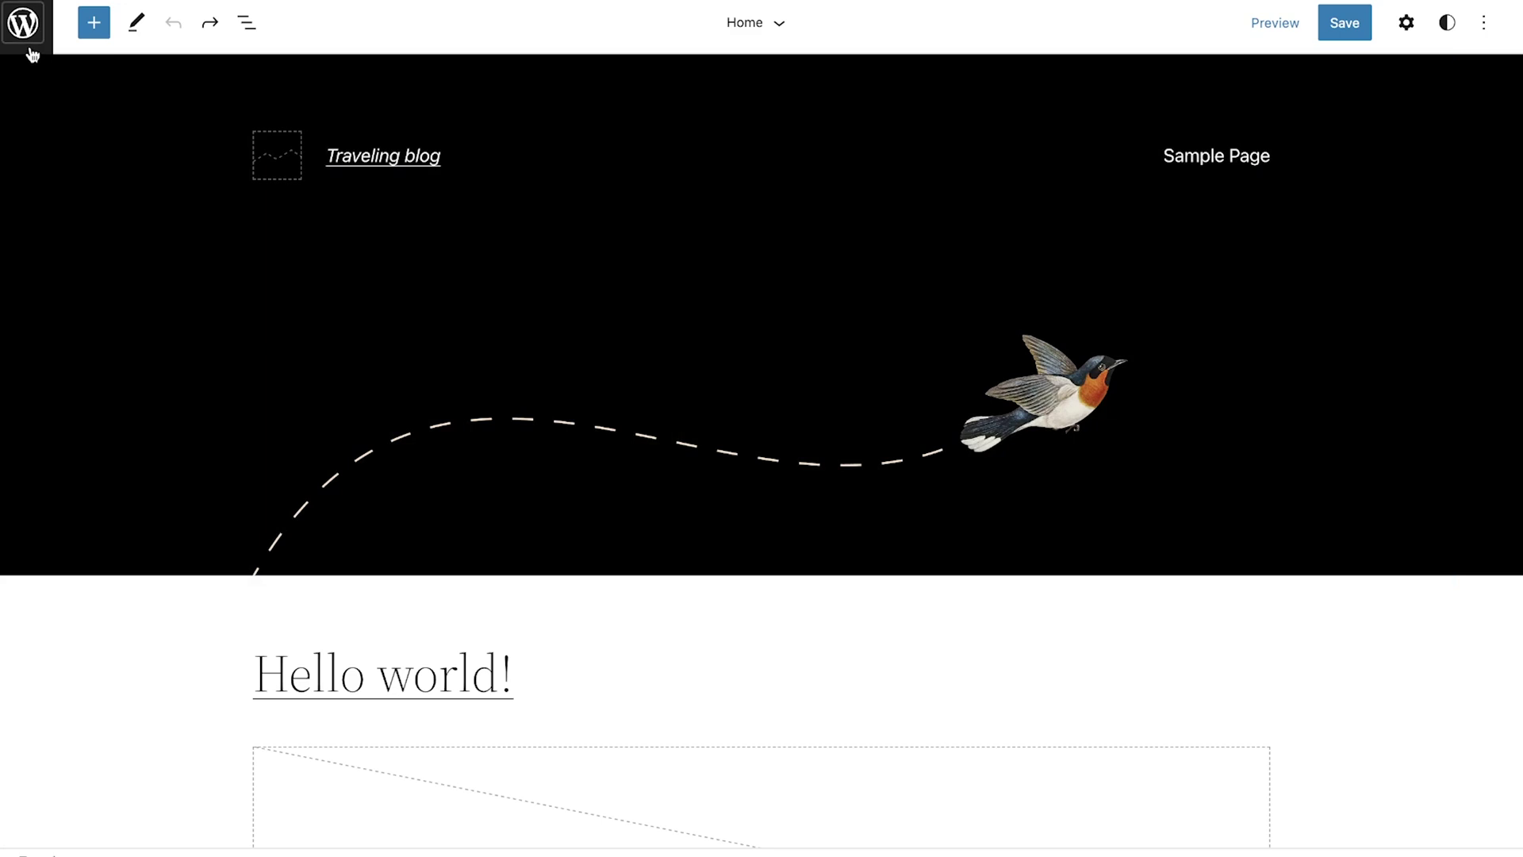
# Go to the site editor's Templates list and look at the Add New template options.
pyautogui.click(30, 44)
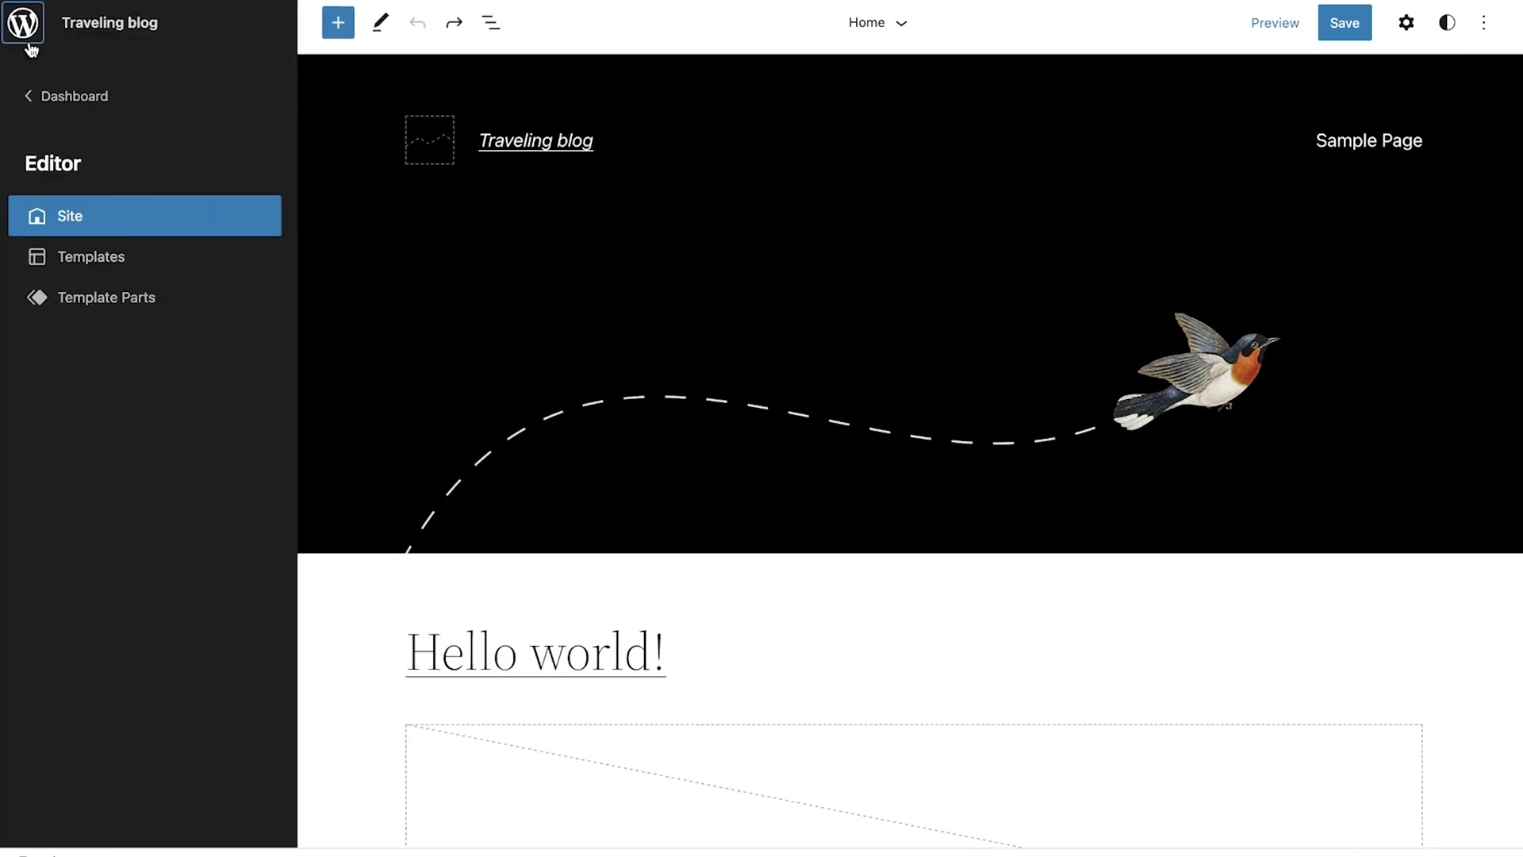
pyautogui.click(102, 261)
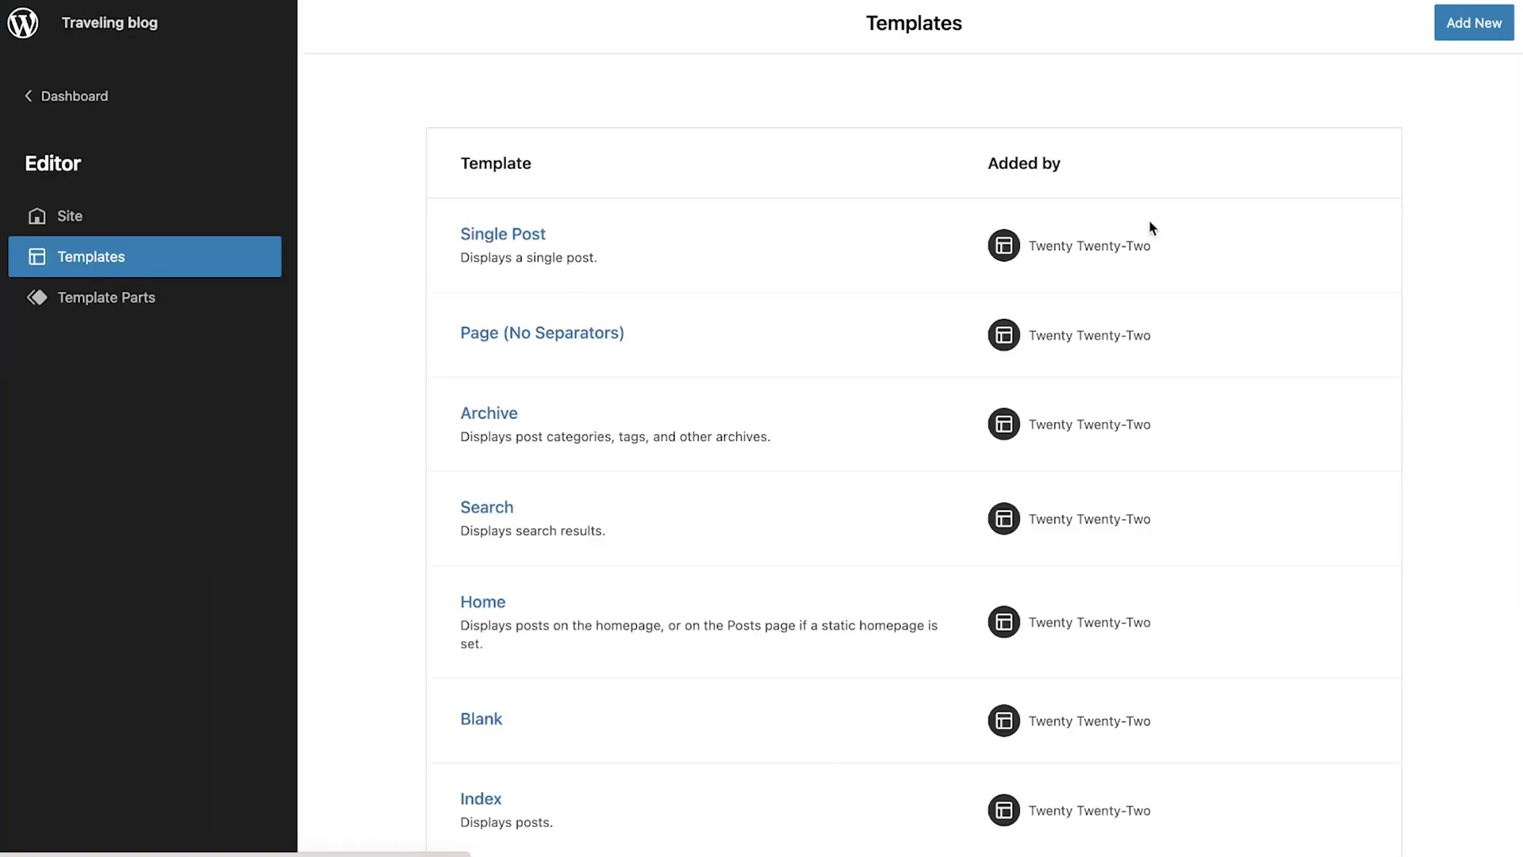
pyautogui.click(1492, 37)
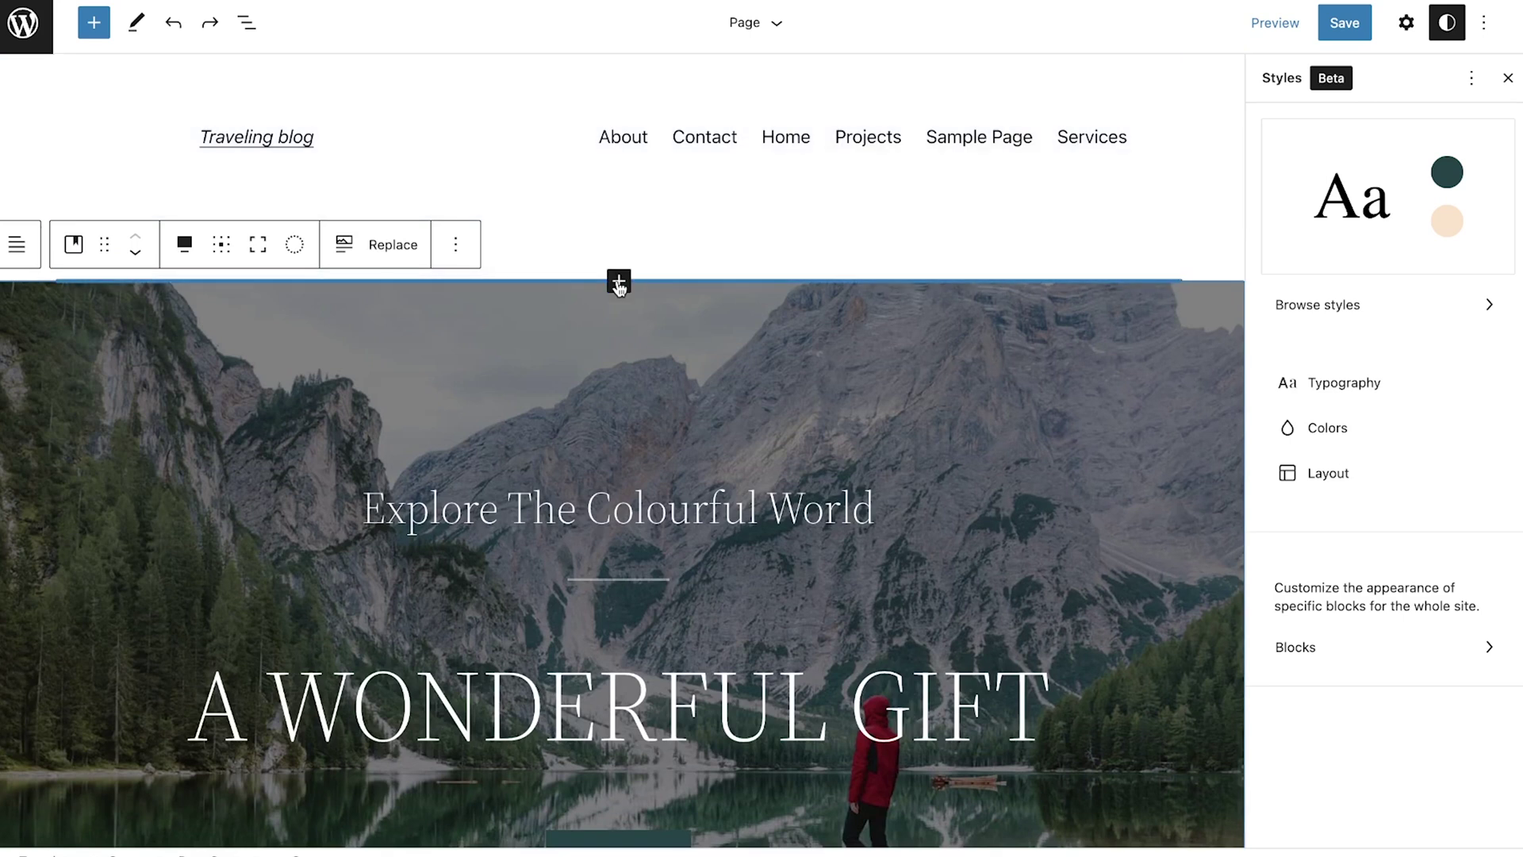
# Insert the Dark footer with title and citation pattern below the header, then undo it.
pyautogui.click(619, 280)
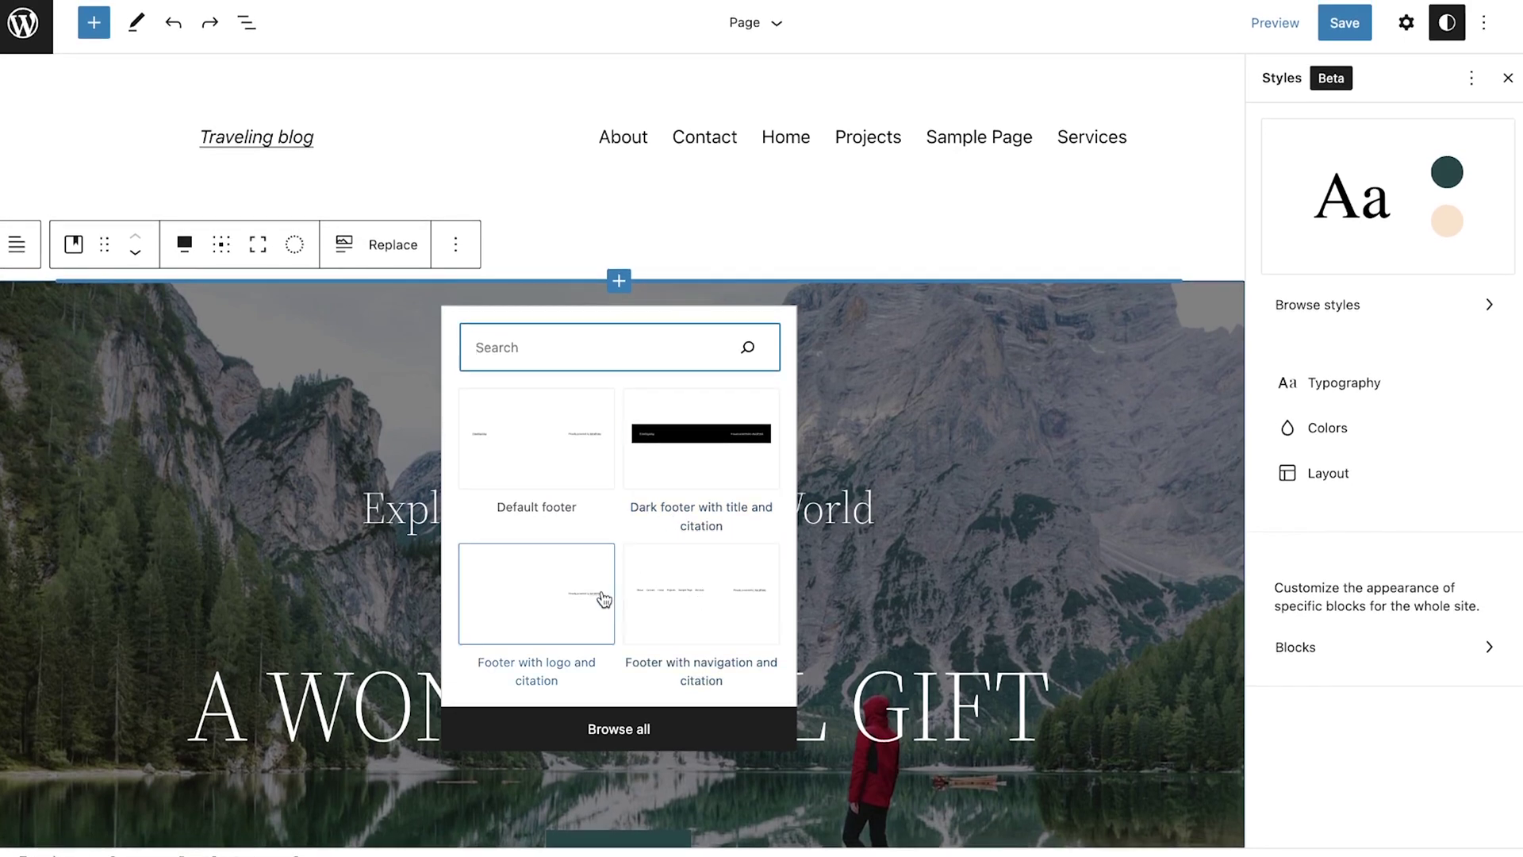
pyautogui.click(701, 451)
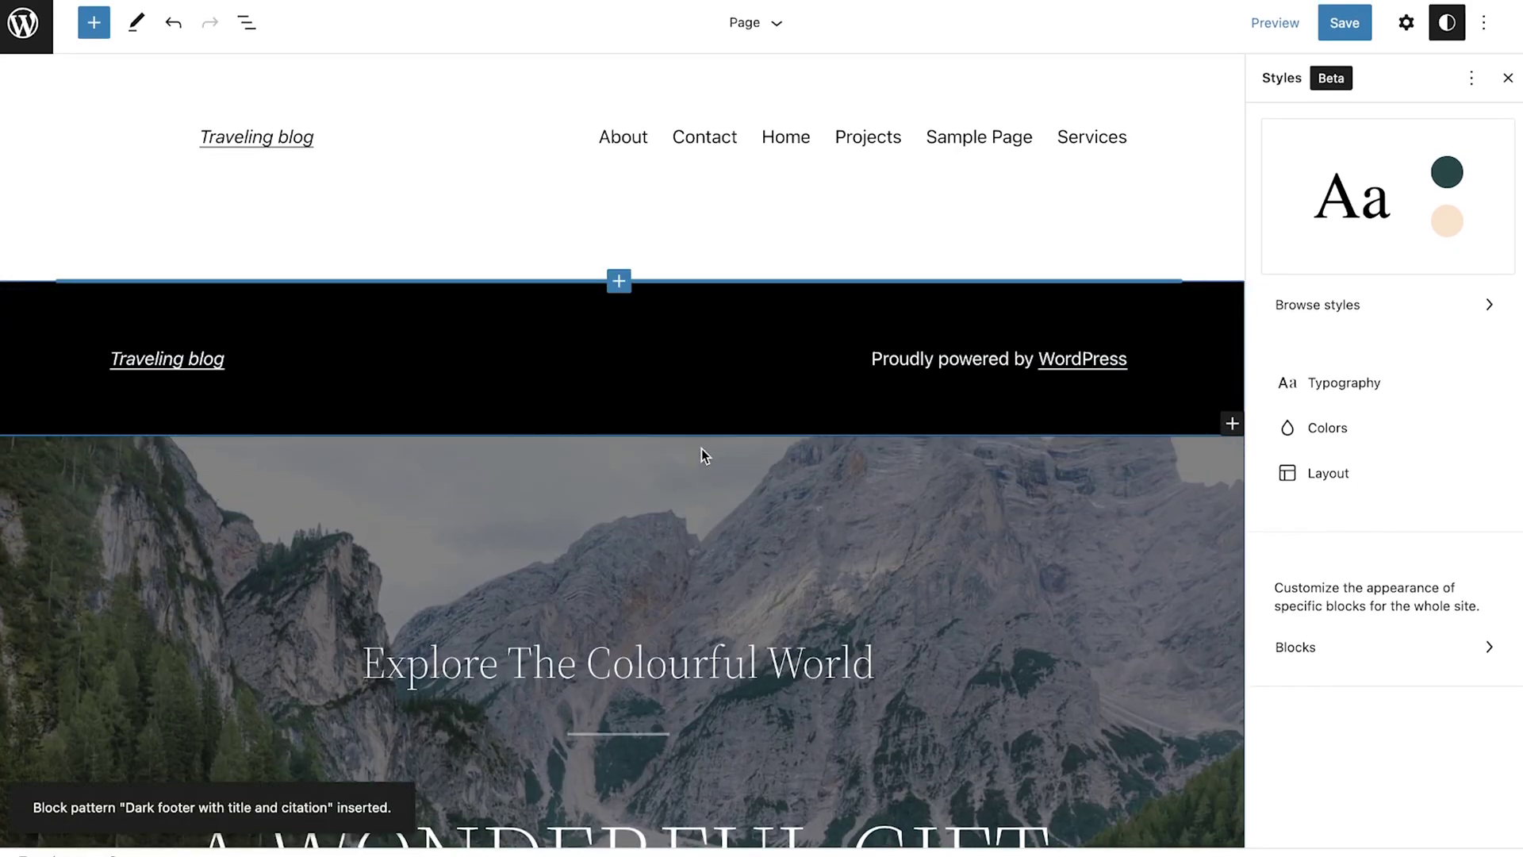
pyautogui.hotkey('ctrl', 'z')
# Replace the header with the black design showing navigation links and social icons.
pyautogui.click(255, 317)
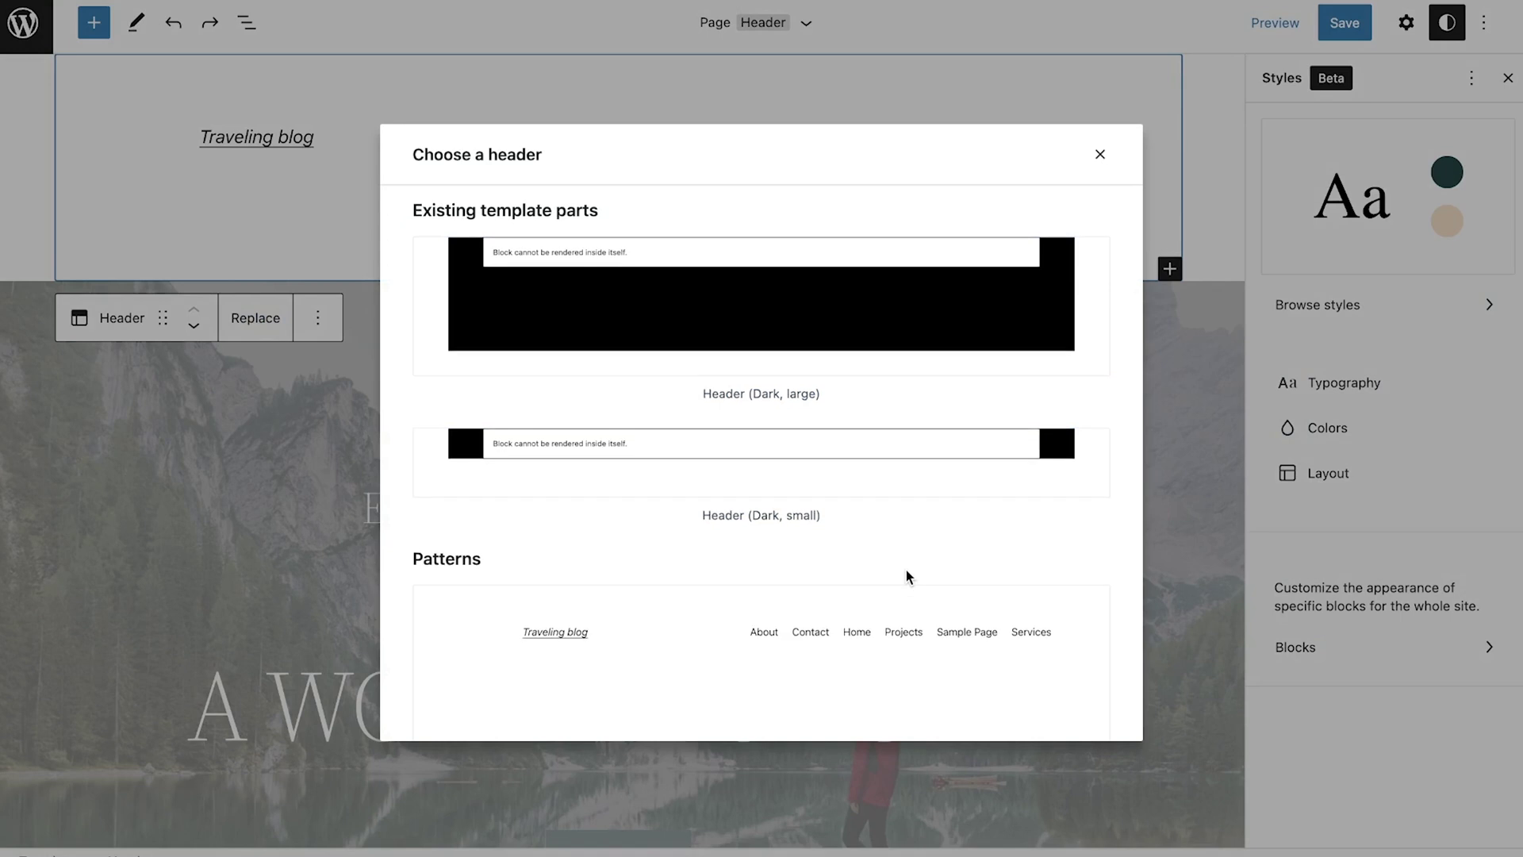
pyautogui.scroll(-12, 906, 569)
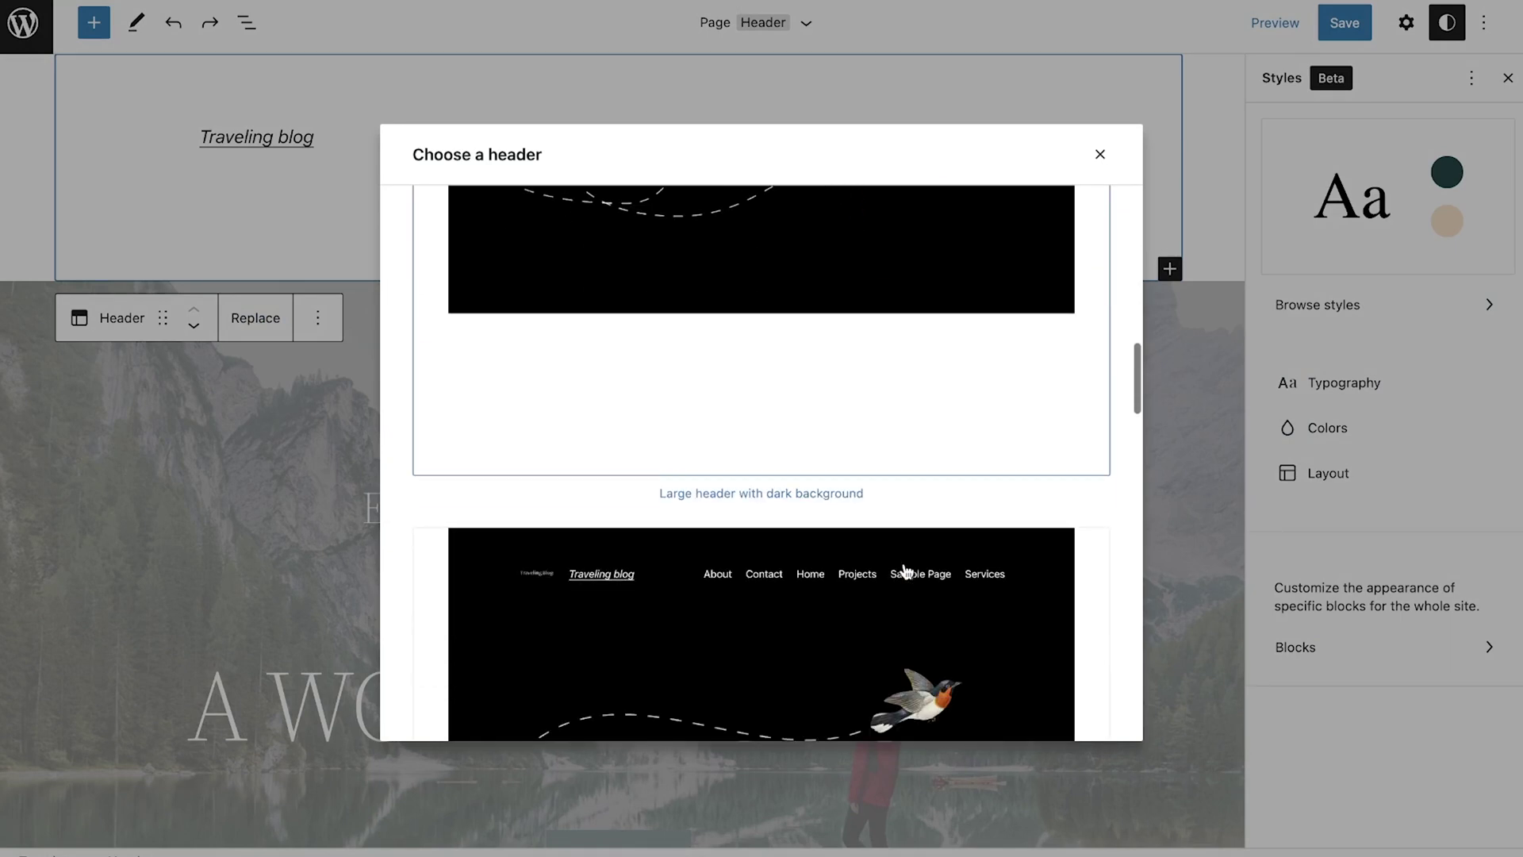
pyautogui.scroll(-12, 906, 569)
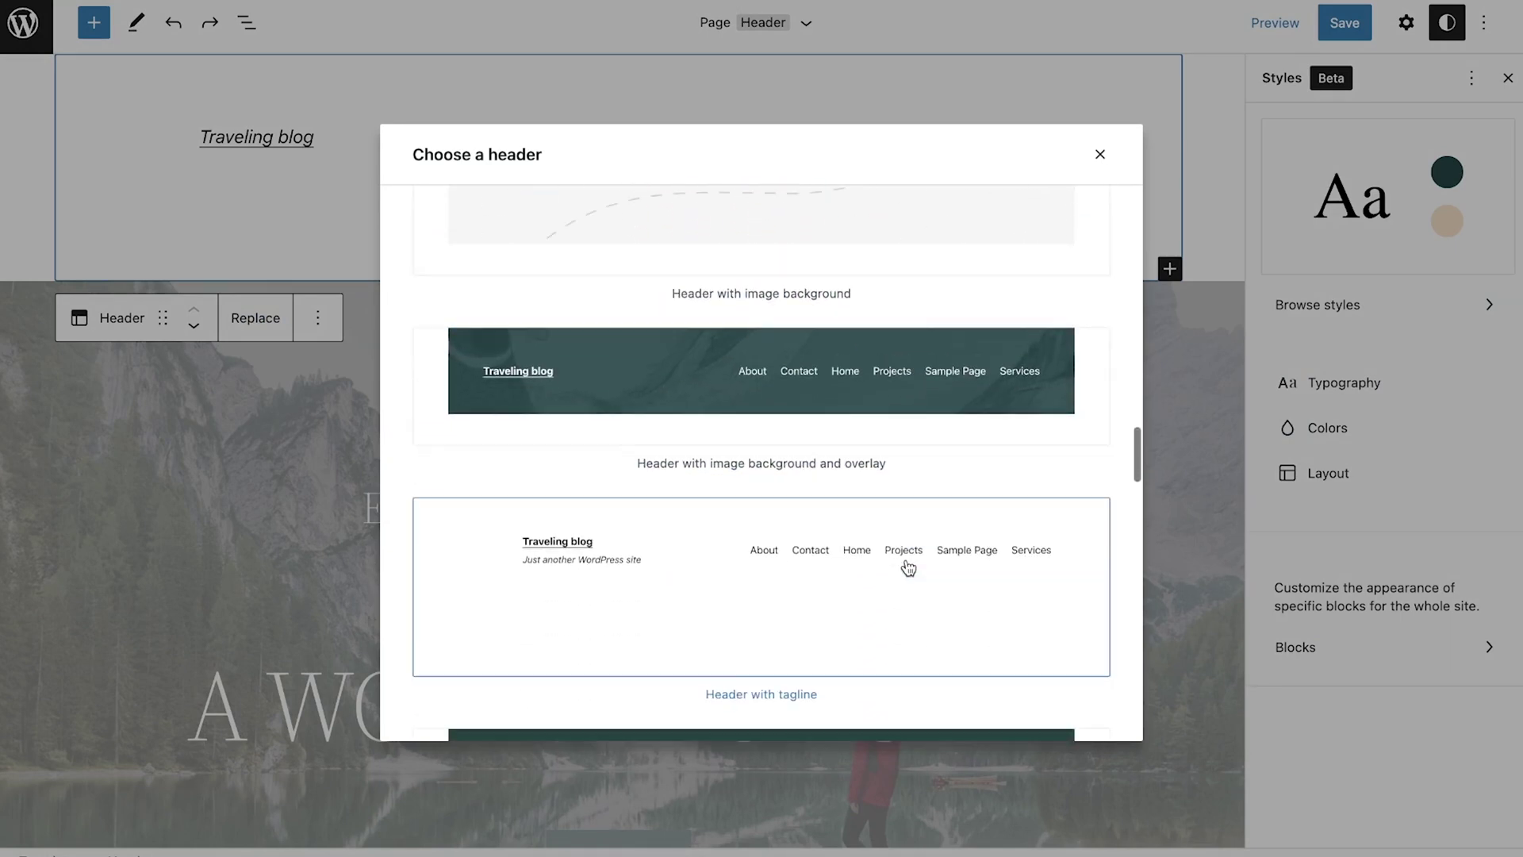
pyautogui.scroll(-12, 906, 568)
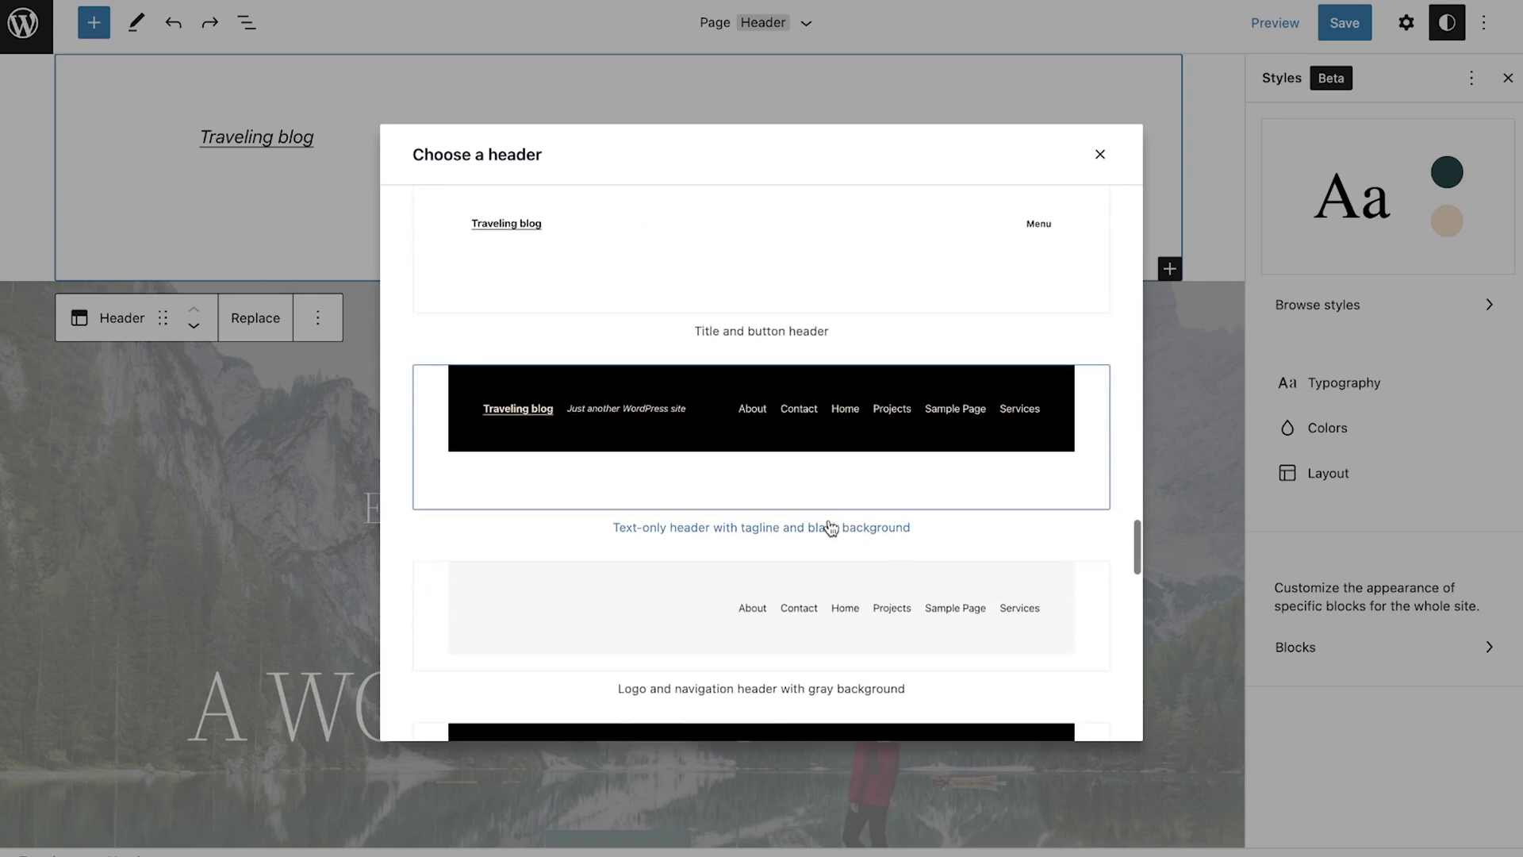
pyautogui.scroll(-4, 830, 528)
pyautogui.click(738, 462)
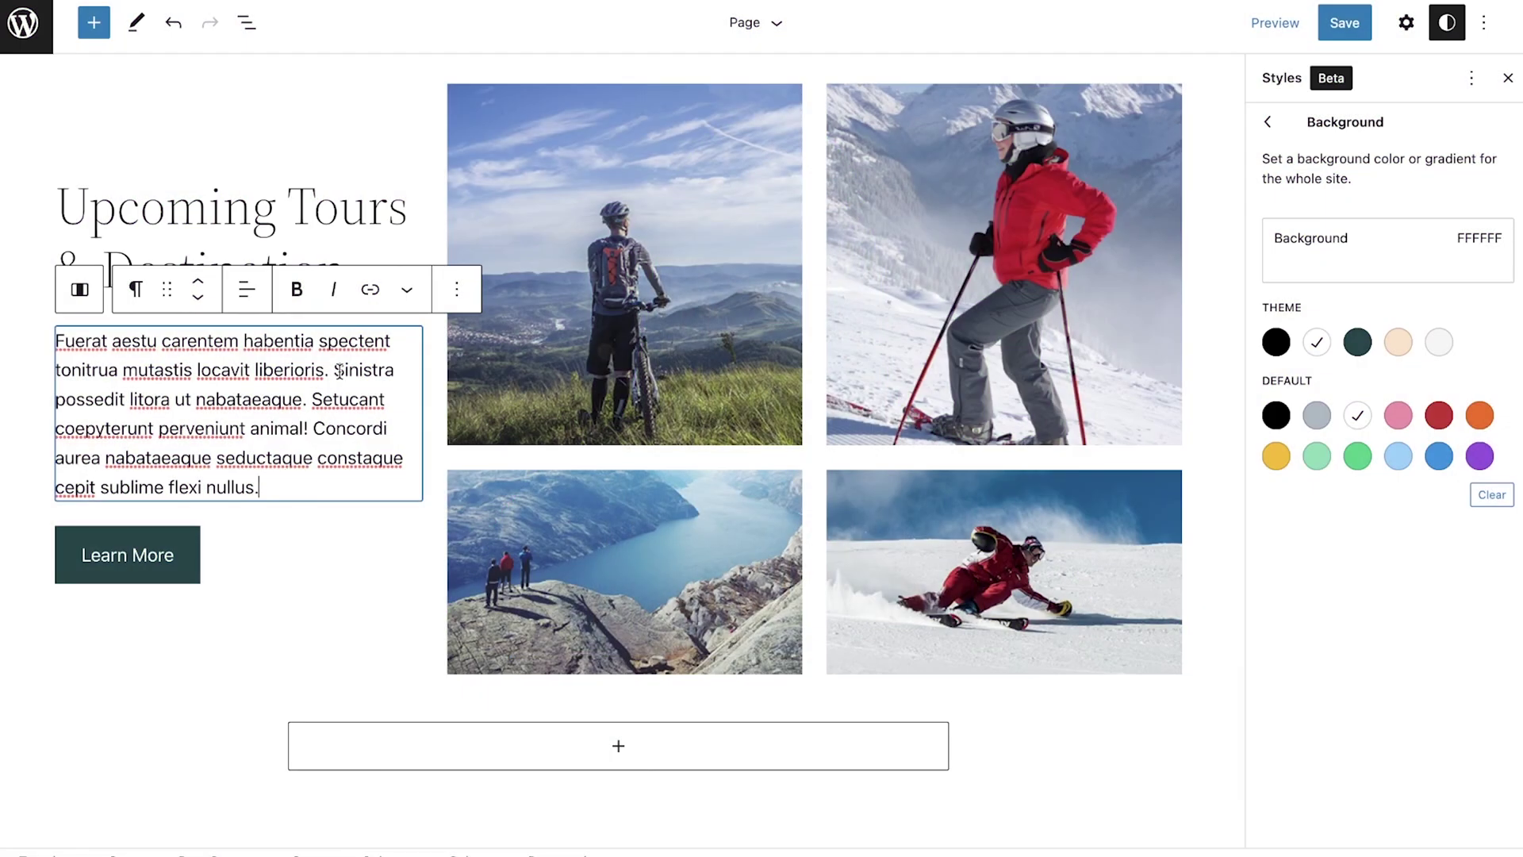
# Select text across the Upcoming Tours heading and paragraph, then select the EVEREST CAMP TREK heading.
pyautogui.moveTo(330, 371); pyautogui.dragTo(50, 211)
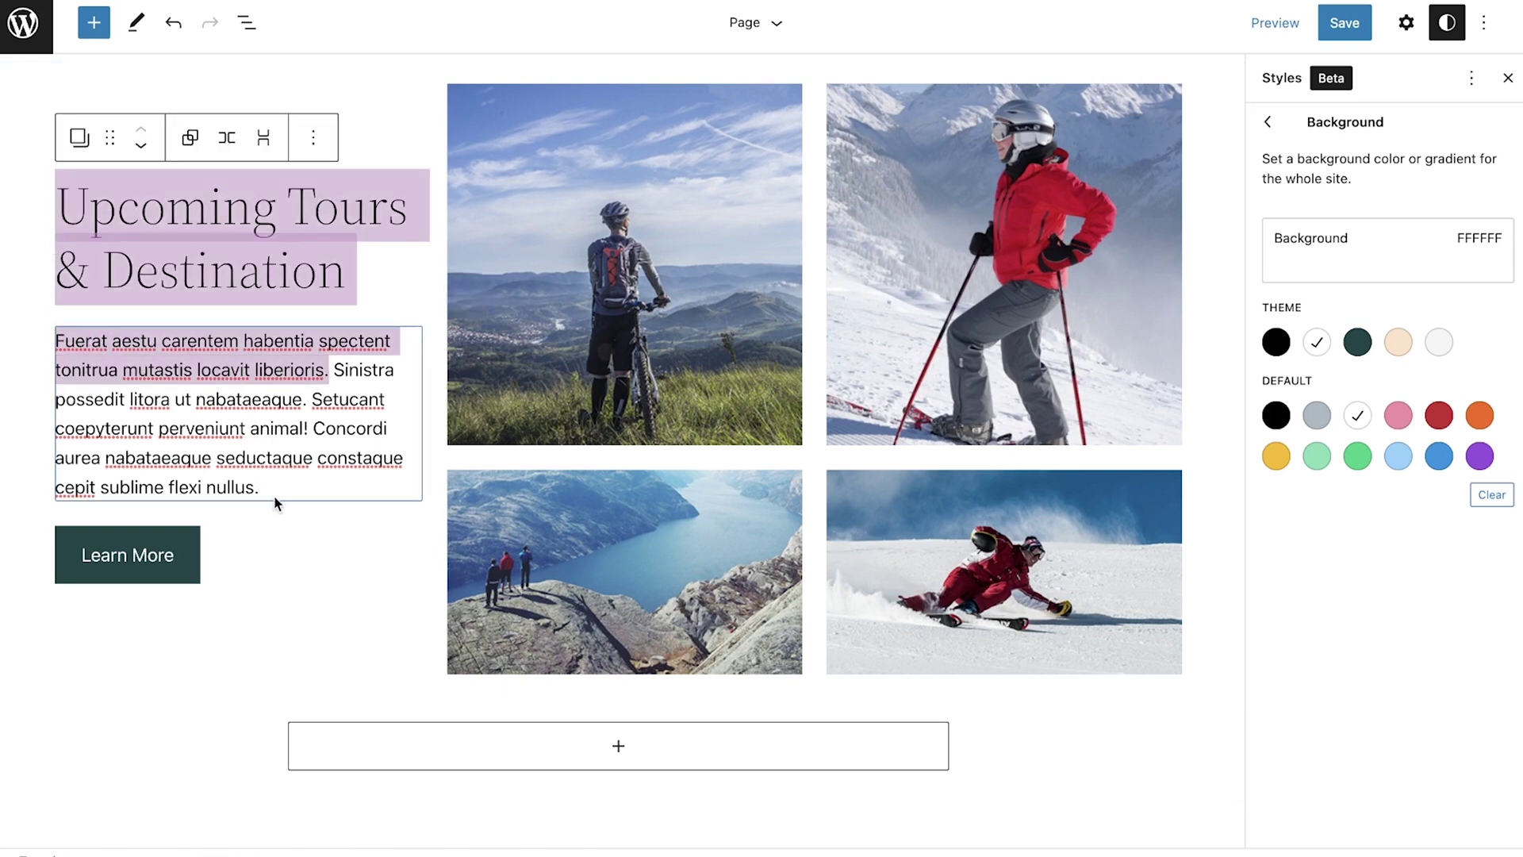
pyautogui.moveTo(277, 502); pyautogui.dragTo(307, 395)
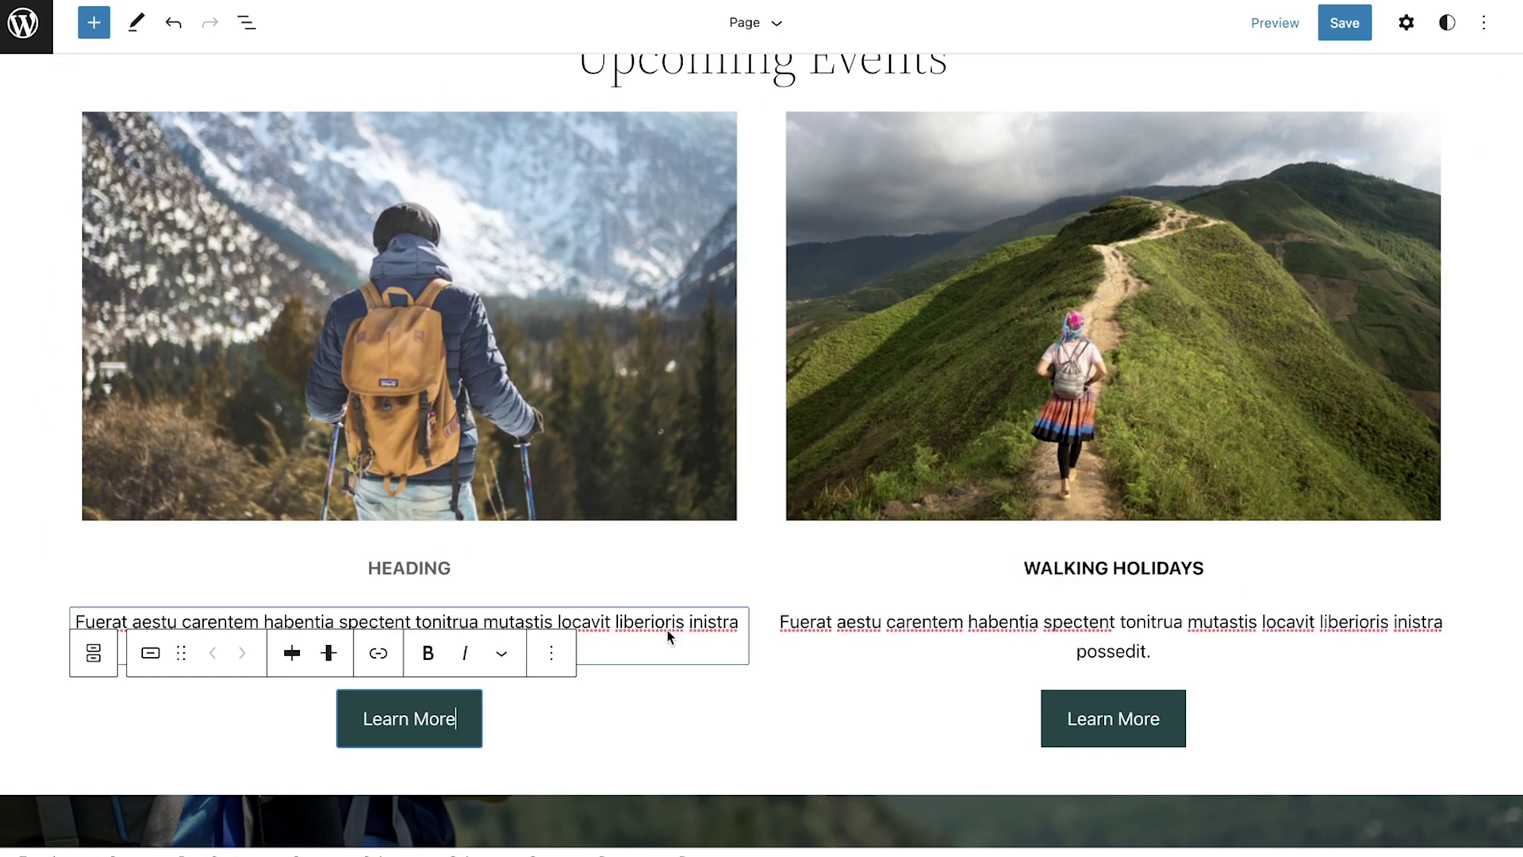
pyautogui.click(525, 572)
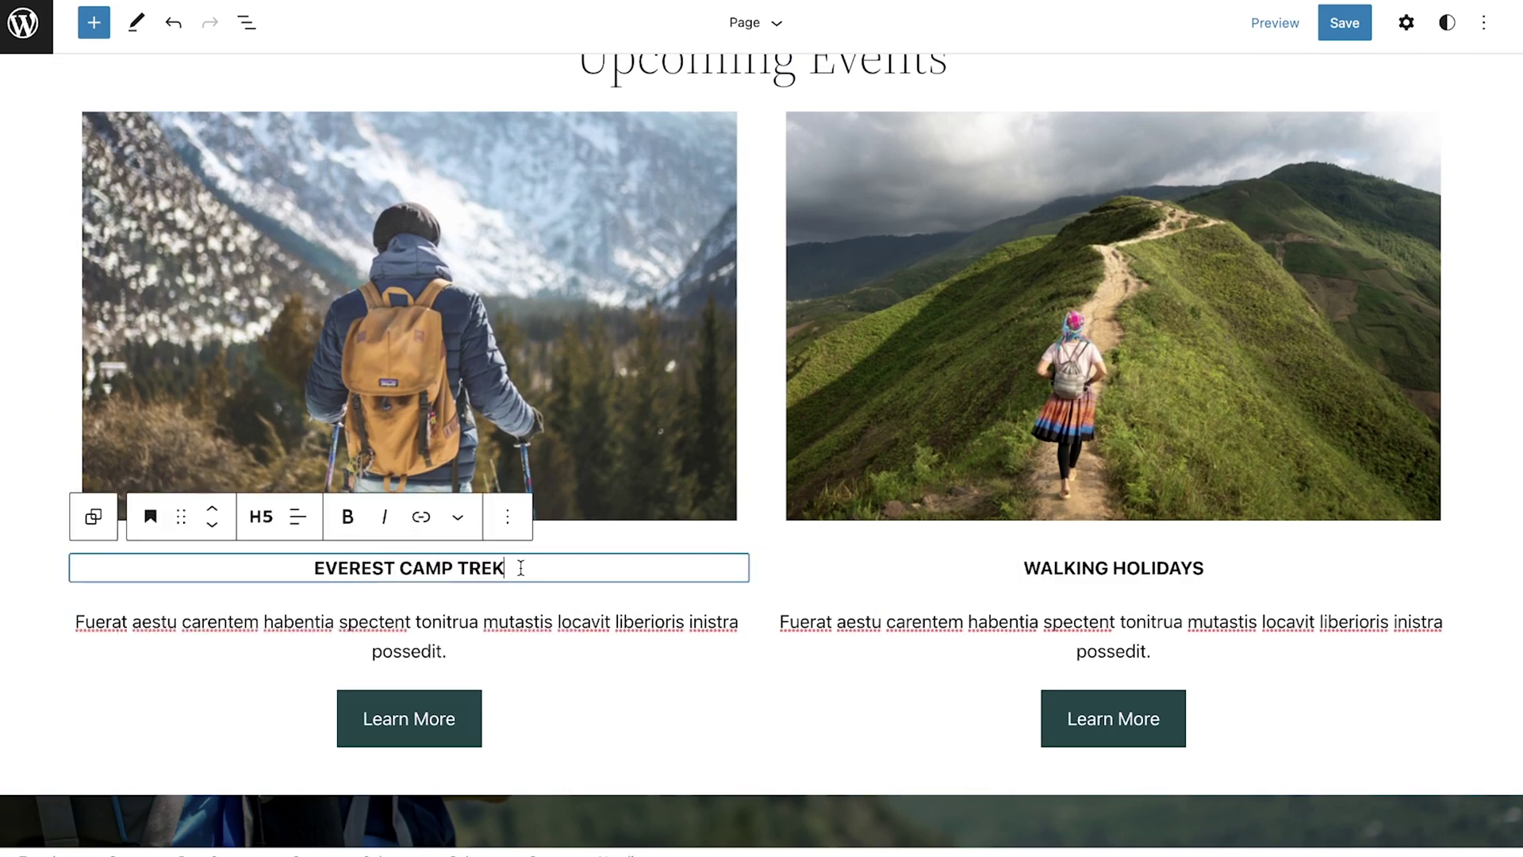
# Wrap the EVEREST CAMP TREK heading and paragraph in a Stack with items justified centre.
pyautogui.moveTo(497, 639); pyautogui.dragTo(322, 555)
pyautogui.click(279, 518)
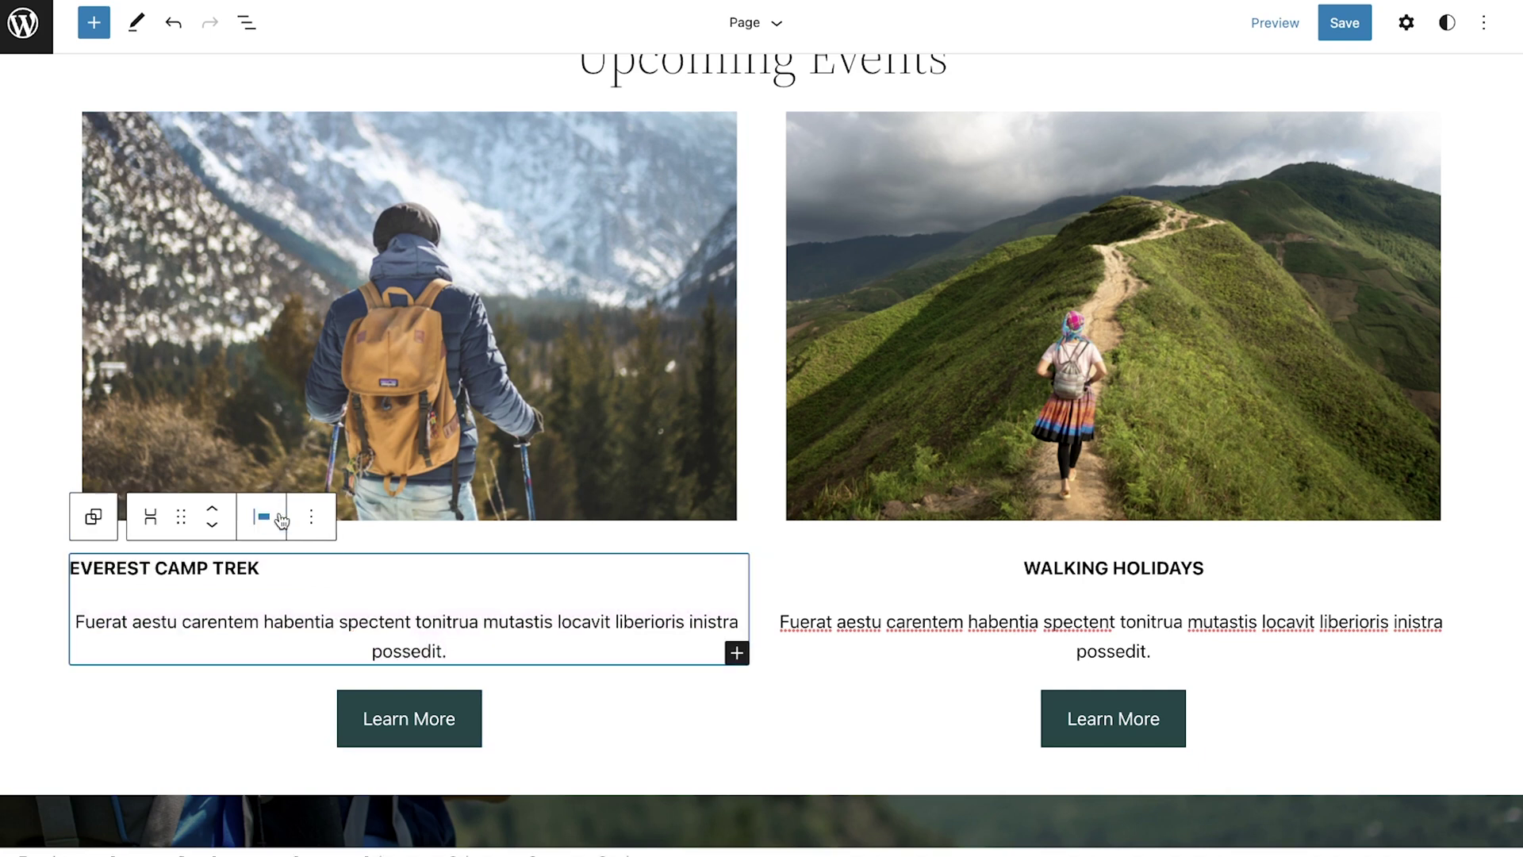
pyautogui.click(265, 524)
pyautogui.click(299, 614)
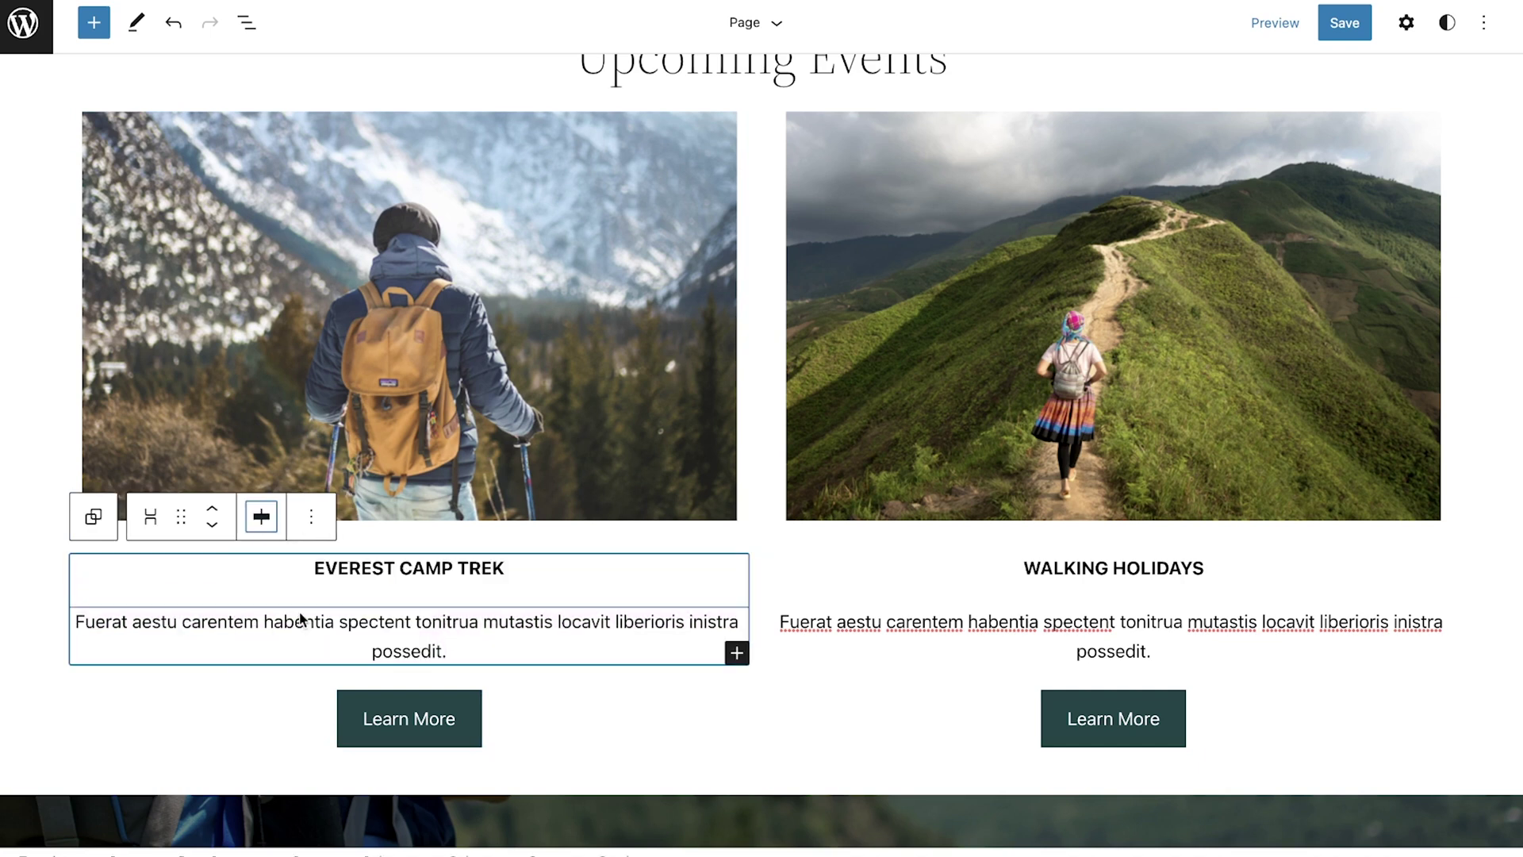
# Deselect the stack and browse the block library's Media and Design blocks.
pyautogui.click(769, 756)
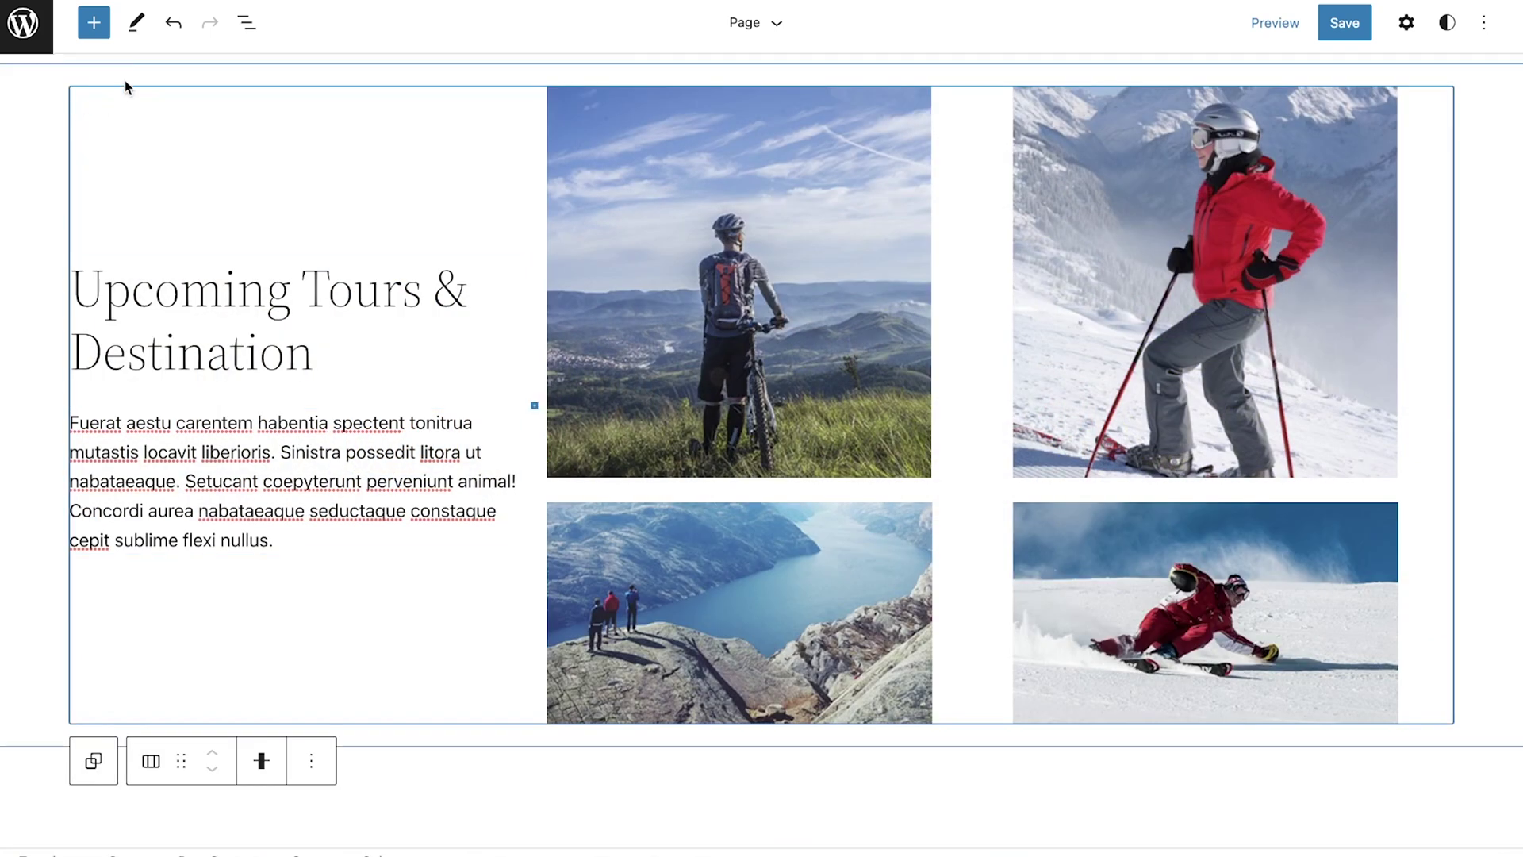
pyautogui.click(94, 23)
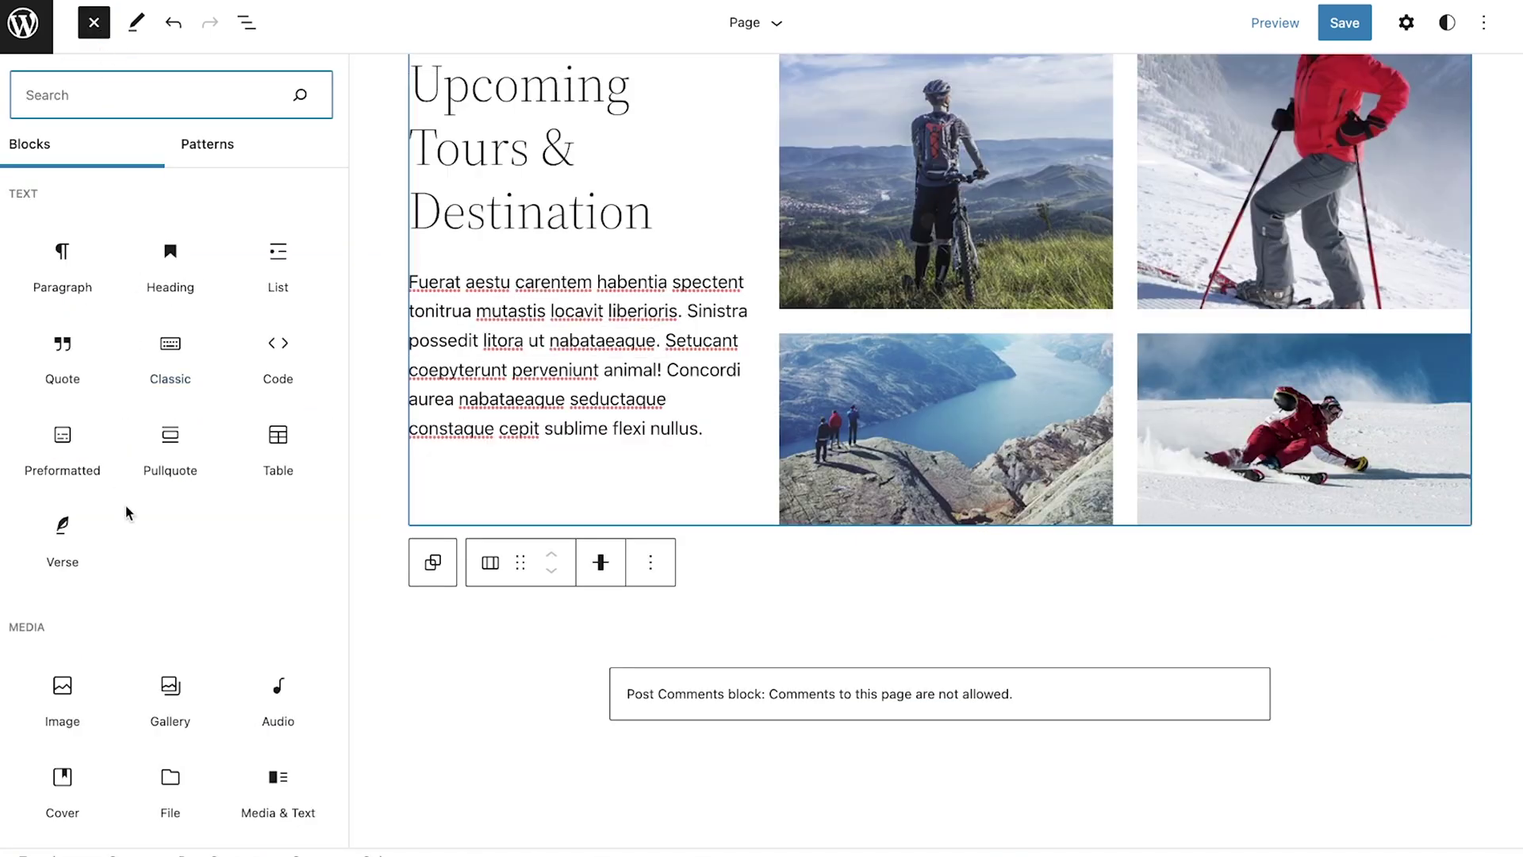
pyautogui.scroll(-5, 136, 511)
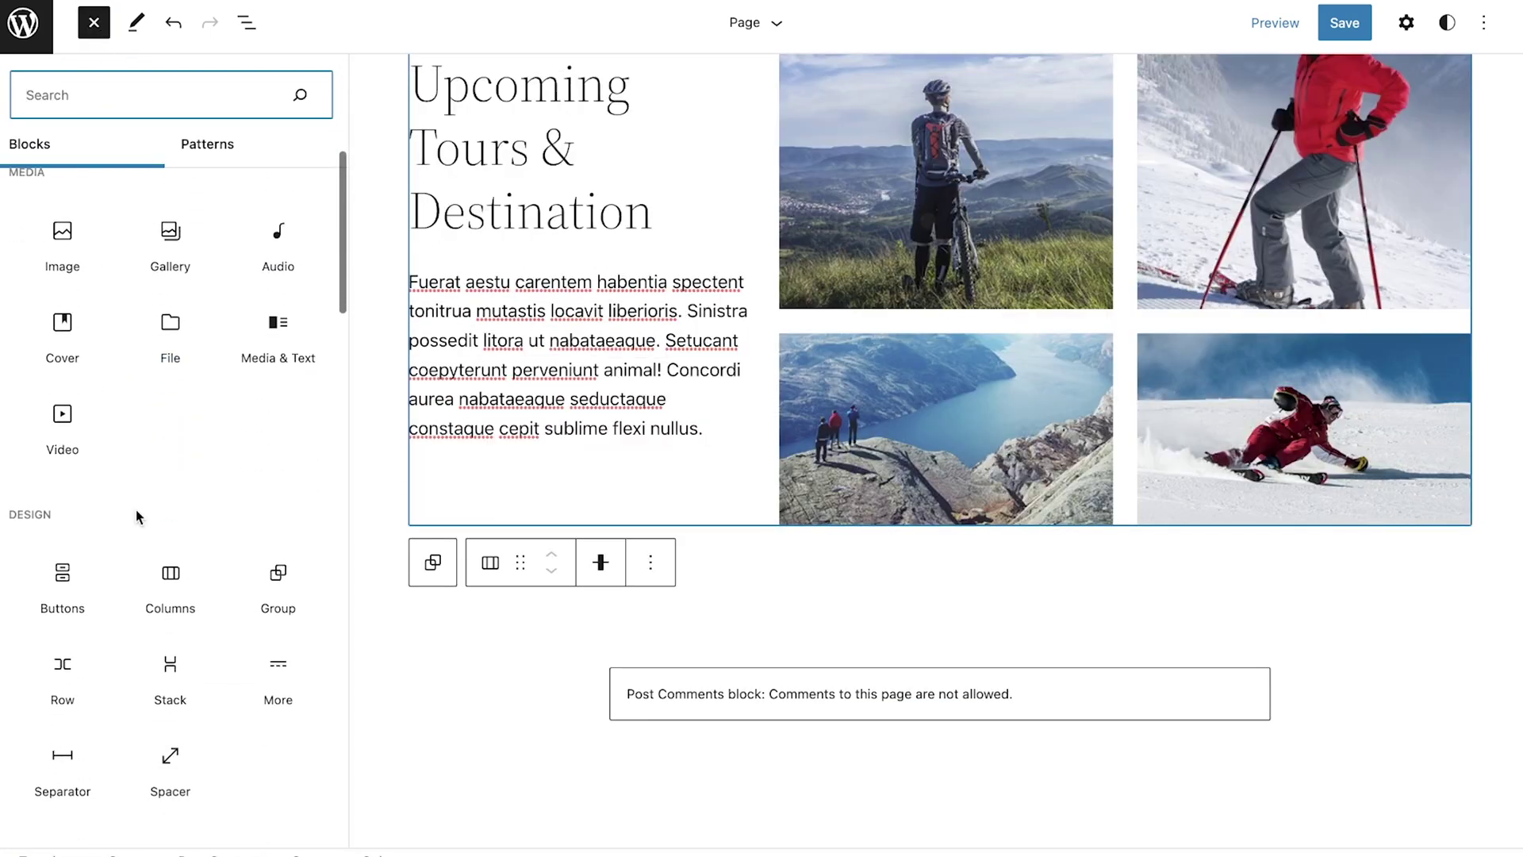
# Add a Buttons block, redden the foreground colour, and make the duotone shadow colour partly transparent.
pyautogui.click(84, 581)
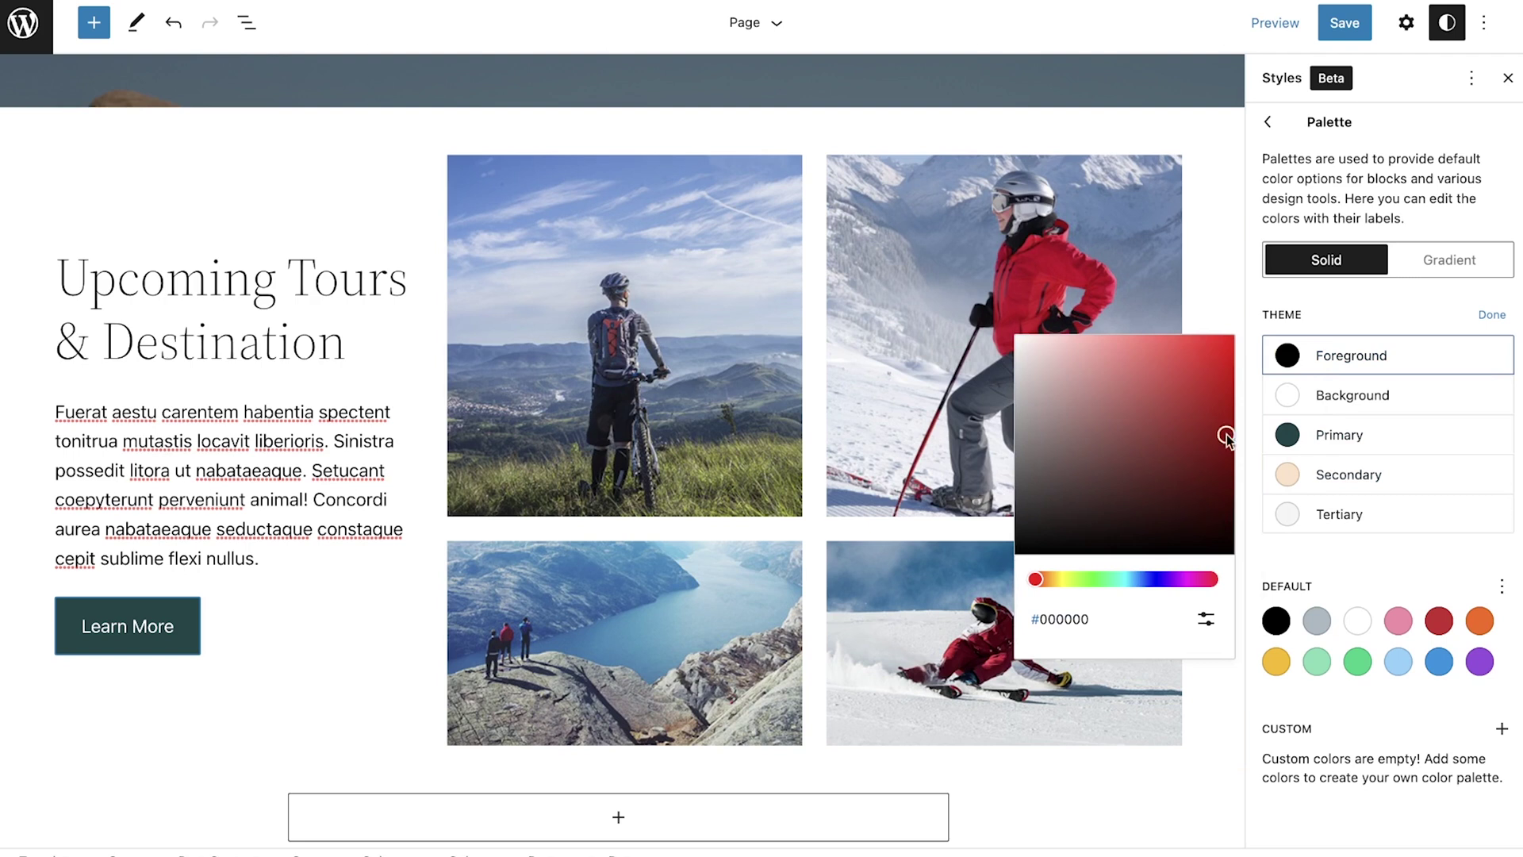
pyautogui.moveTo(1225, 436); pyautogui.dragTo(1166, 460)
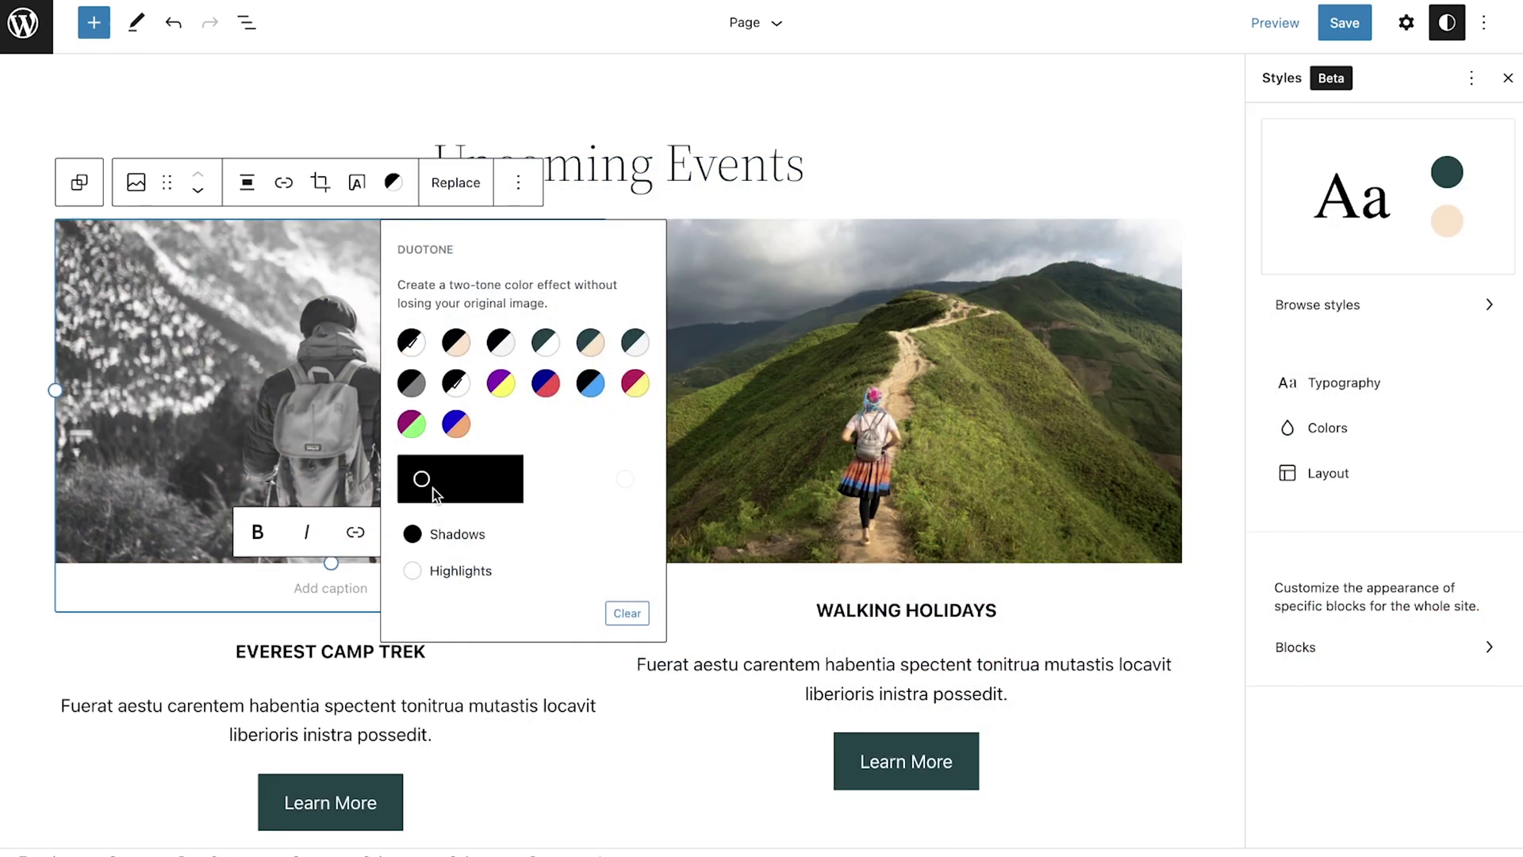
pyautogui.click(419, 479)
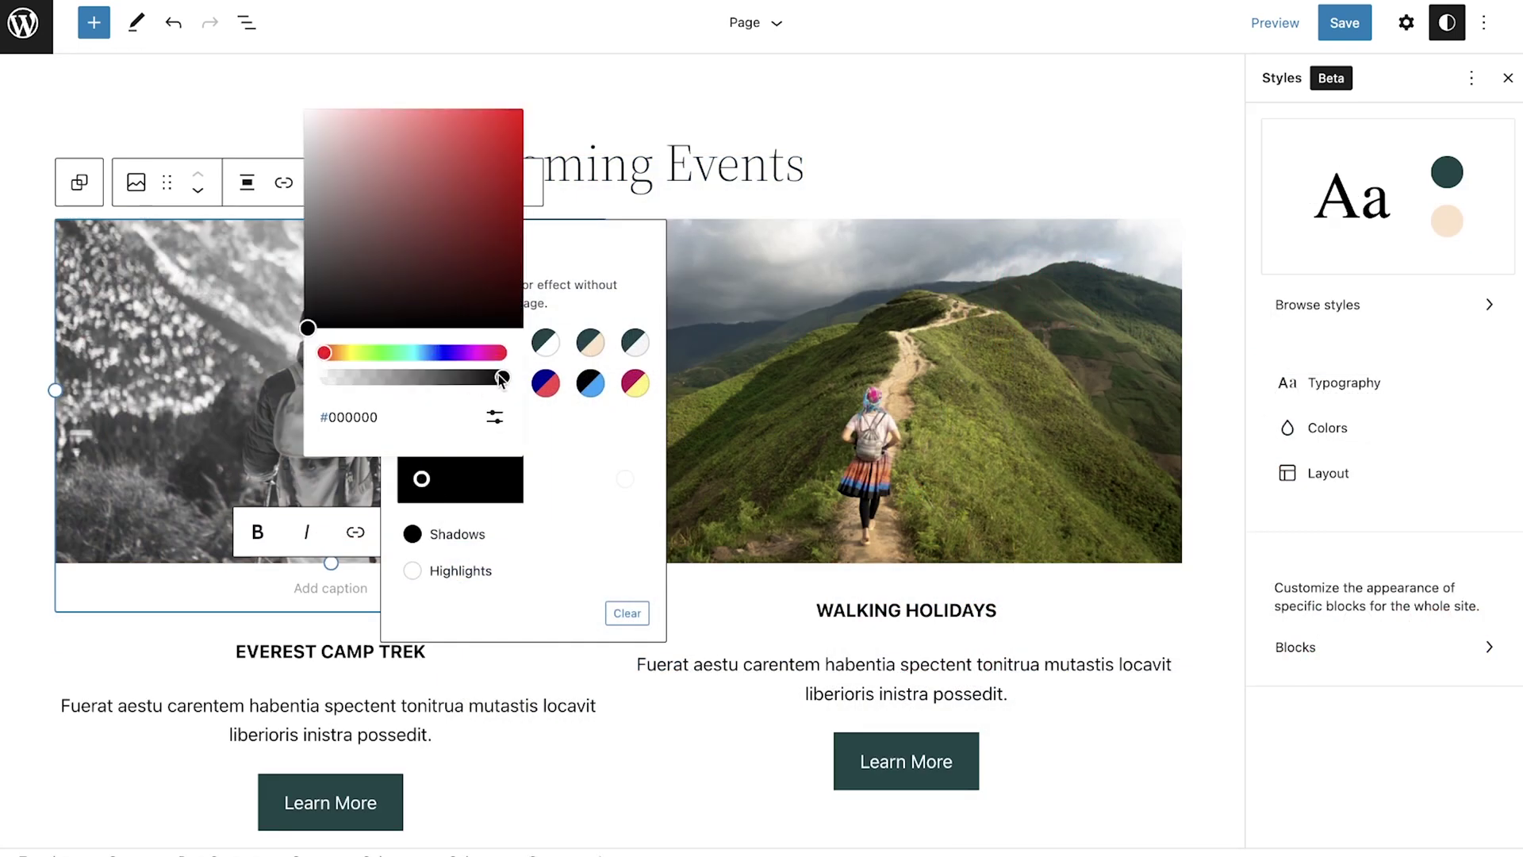
pyautogui.moveTo(502, 378); pyautogui.dragTo(462, 379)
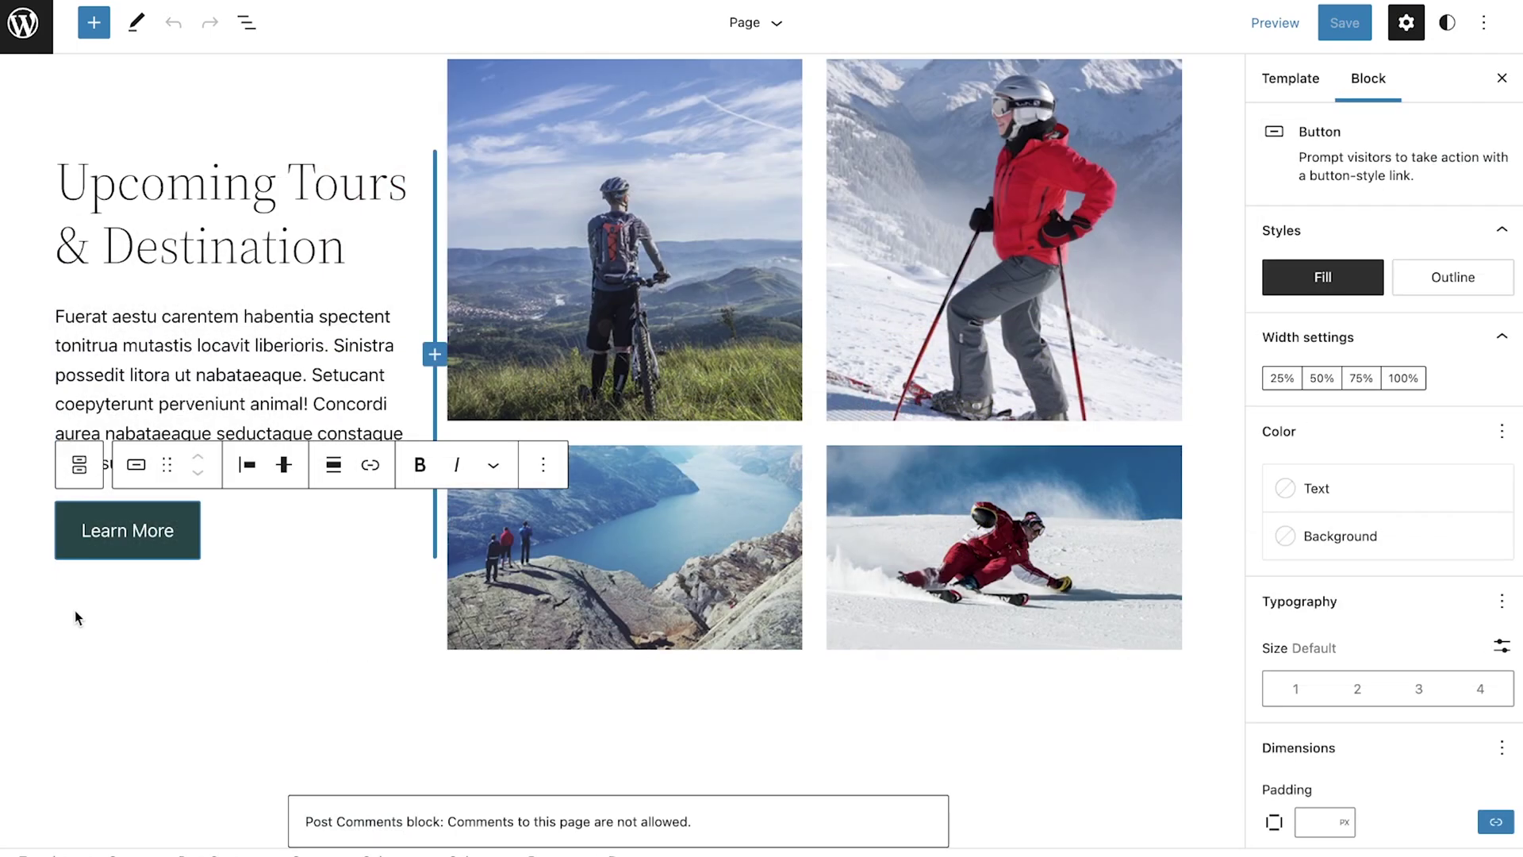
pyautogui.click(75, 611)
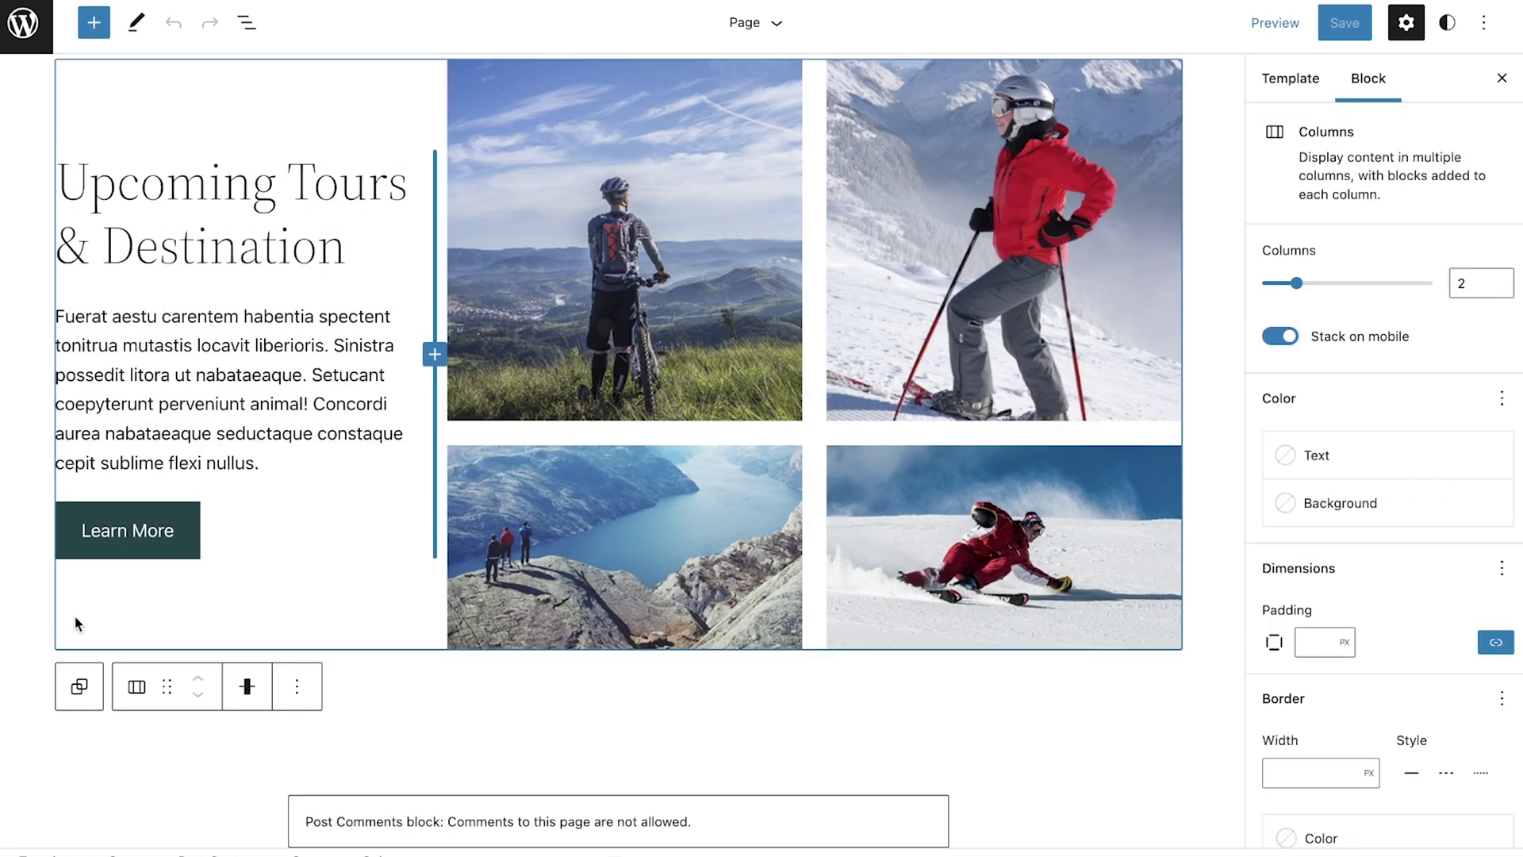
# Try Medium, Large, then Small text size presets on the Upcoming Tours group.
pyautogui.click(74, 684)
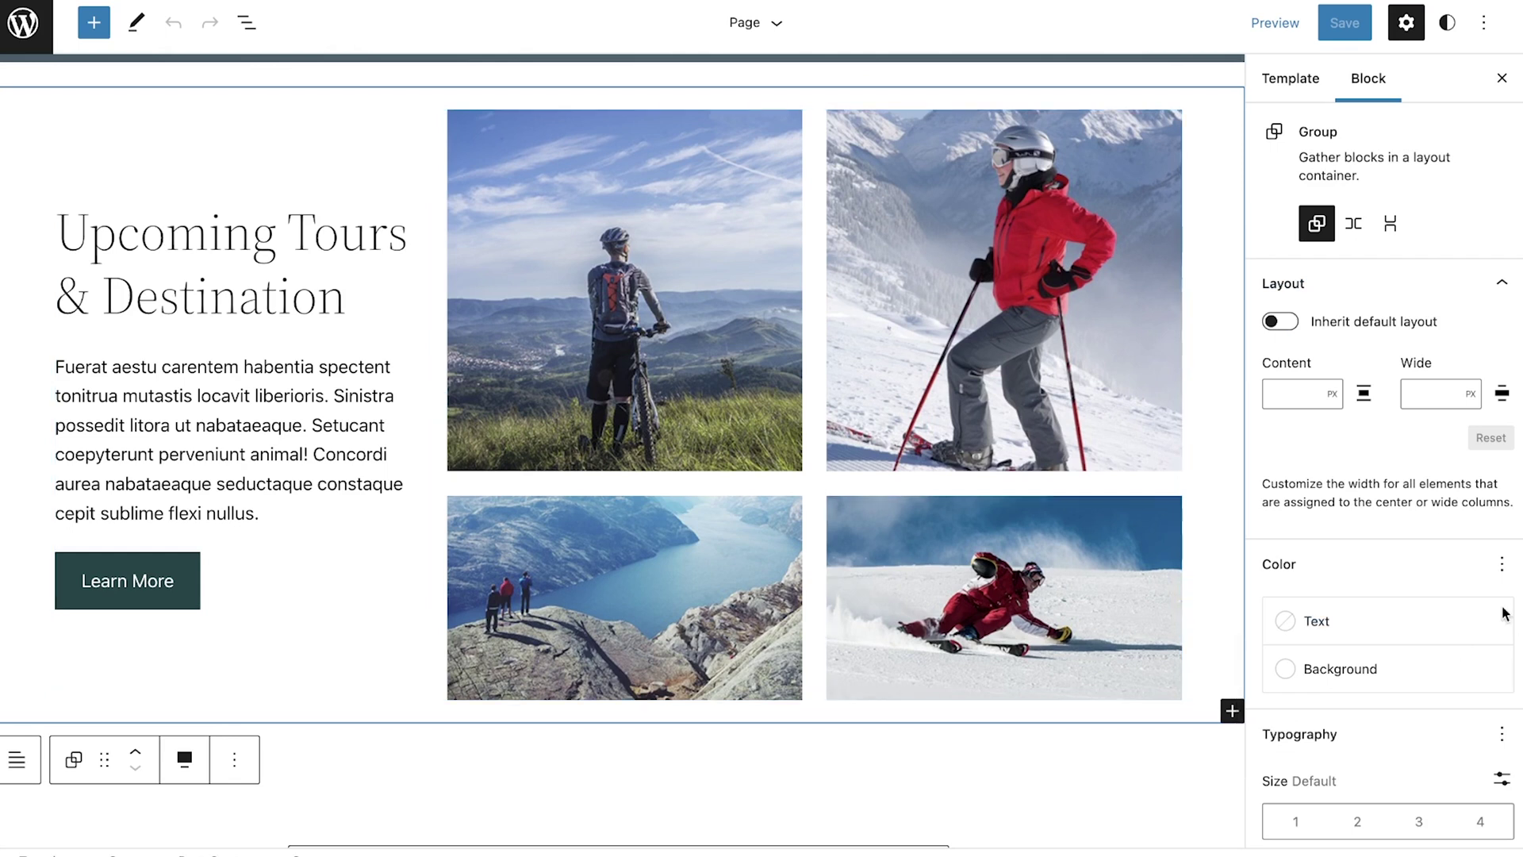
pyautogui.scroll(-3, 1356, 617)
pyautogui.scroll(-1, 1356, 617)
pyautogui.click(1367, 556)
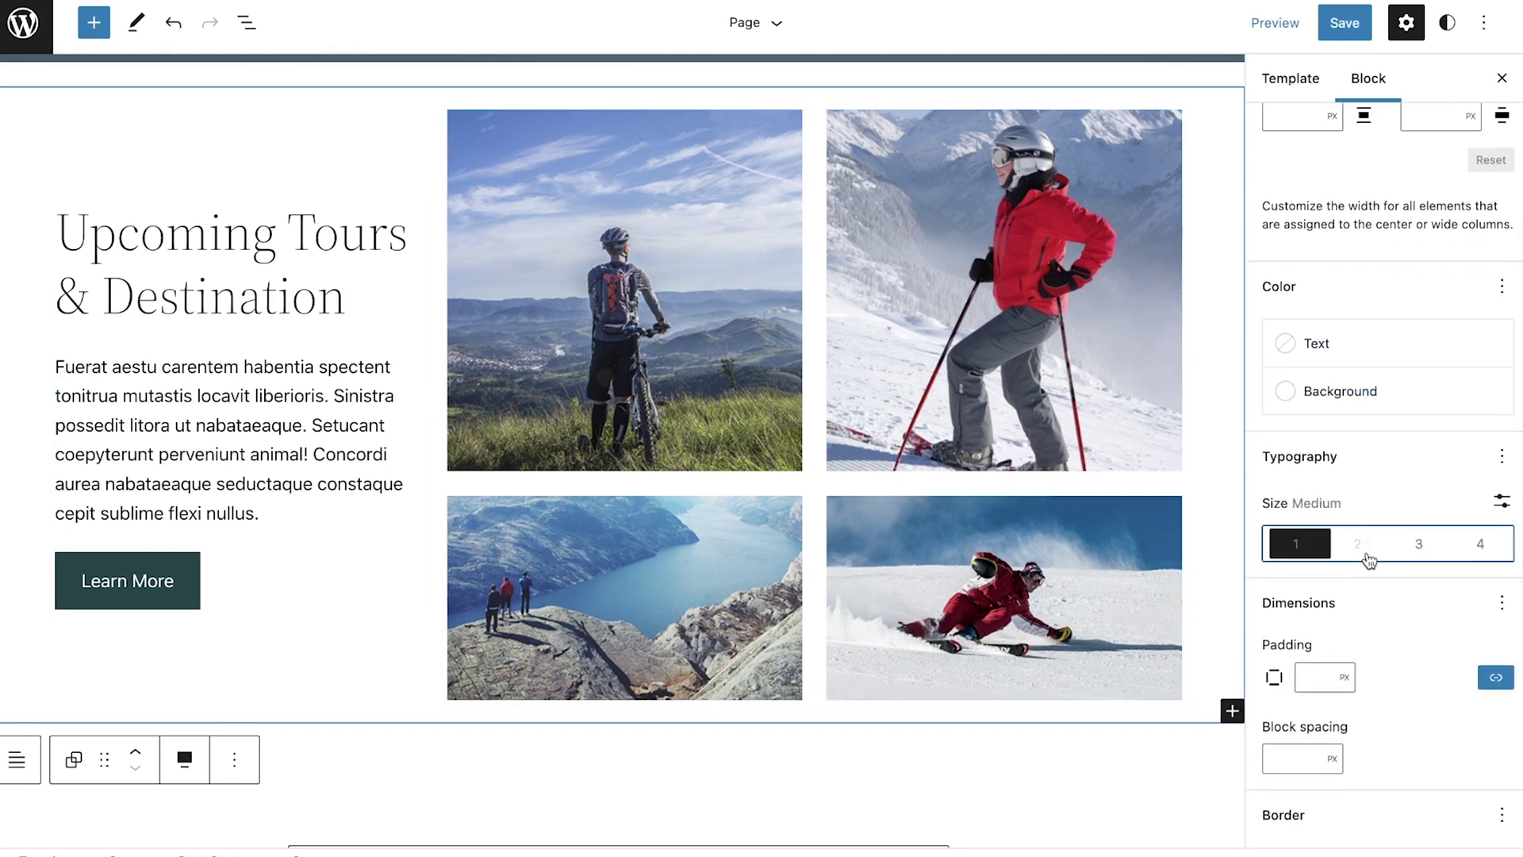
pyautogui.click(1415, 557)
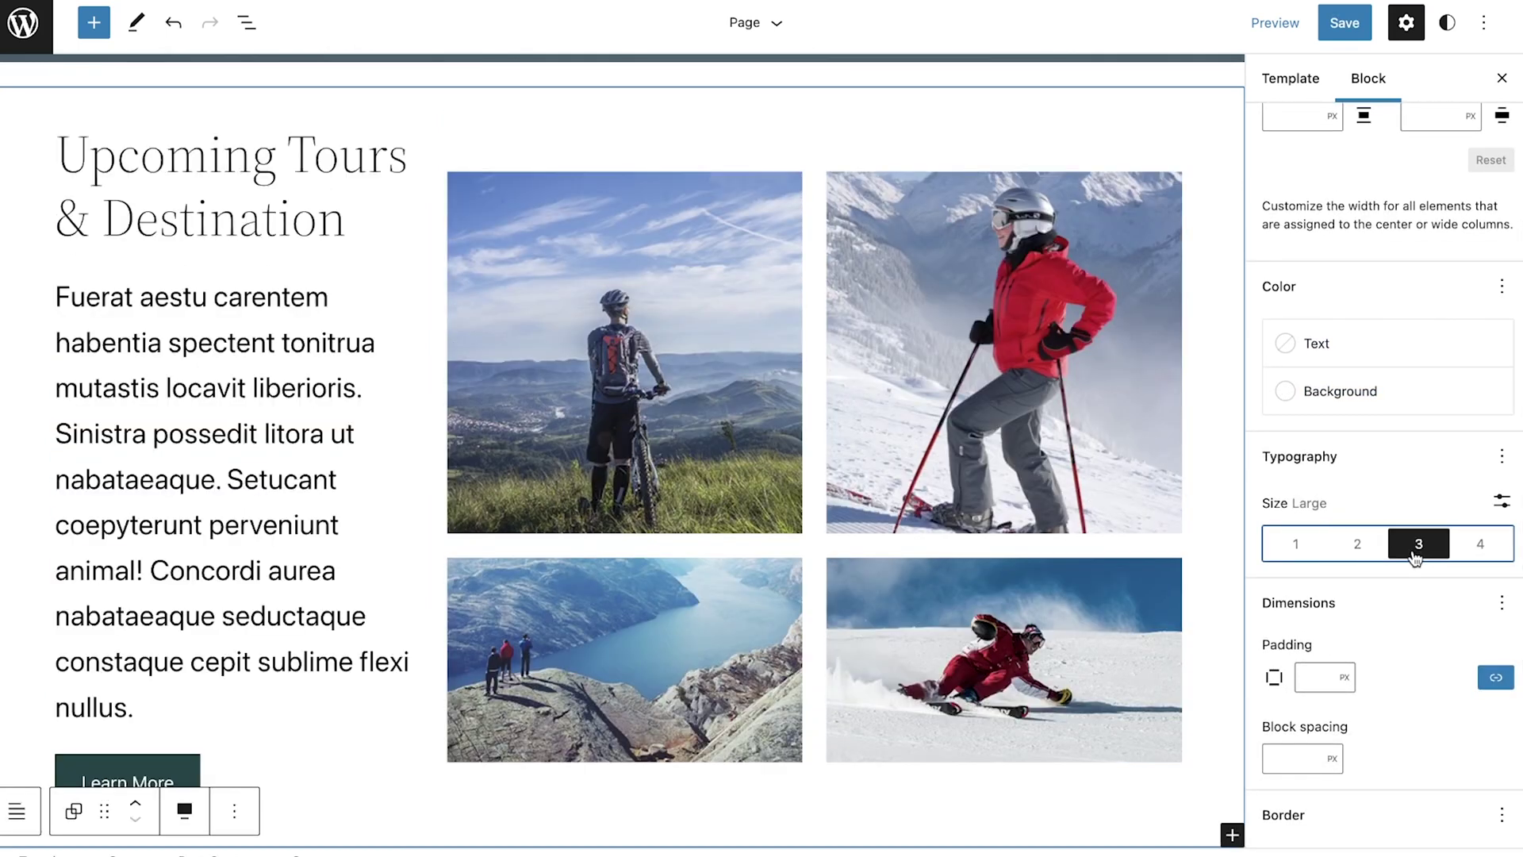
pyautogui.click(1286, 553)
# Set the gallery to two columns with cropped images and block spacing 1.
pyautogui.scroll(-6, 1376, 588)
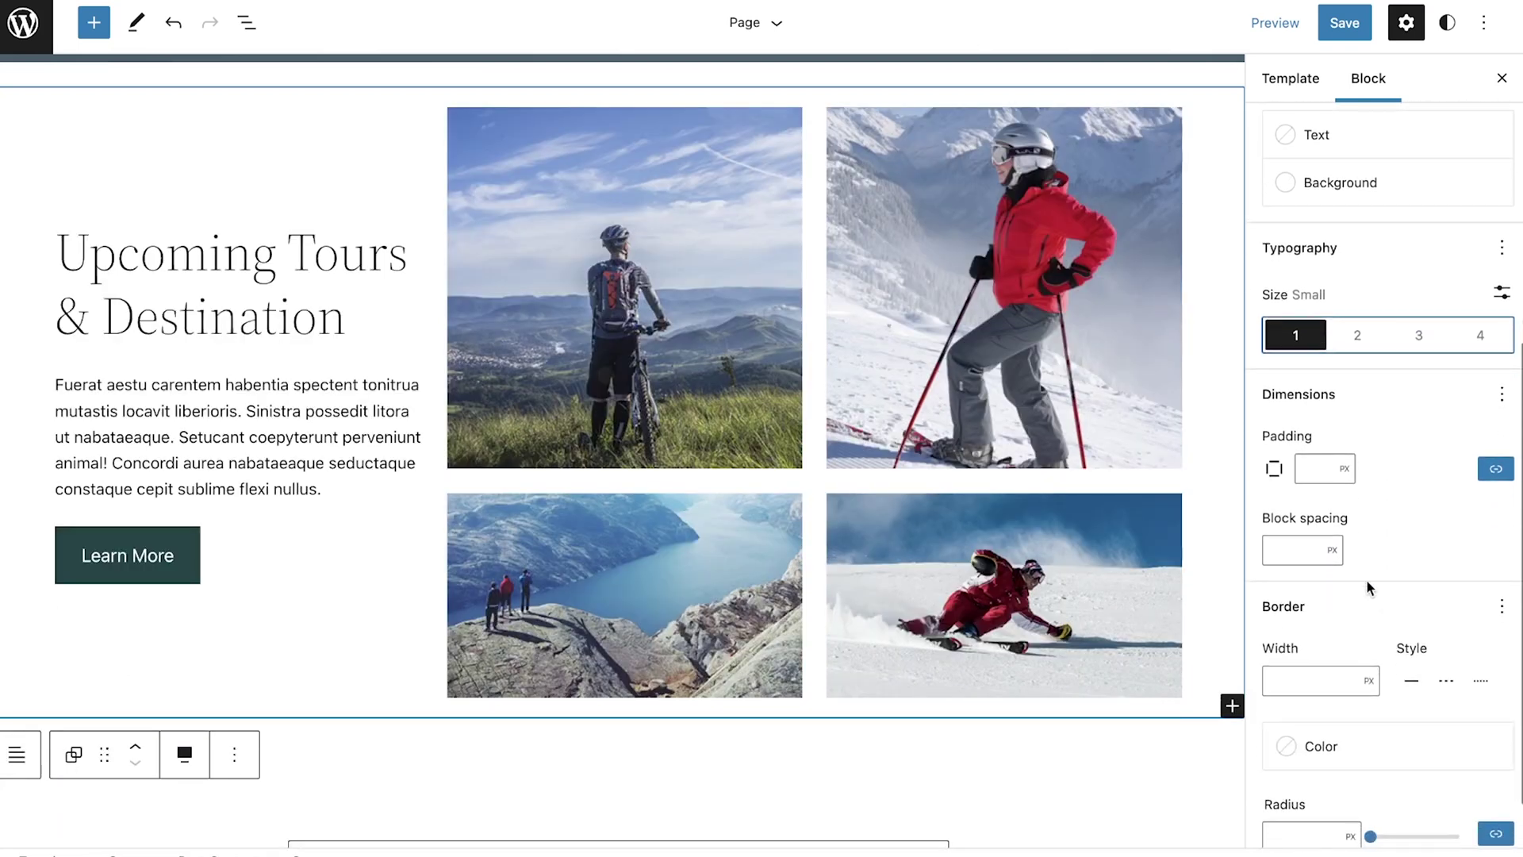
pyautogui.click(1289, 515)
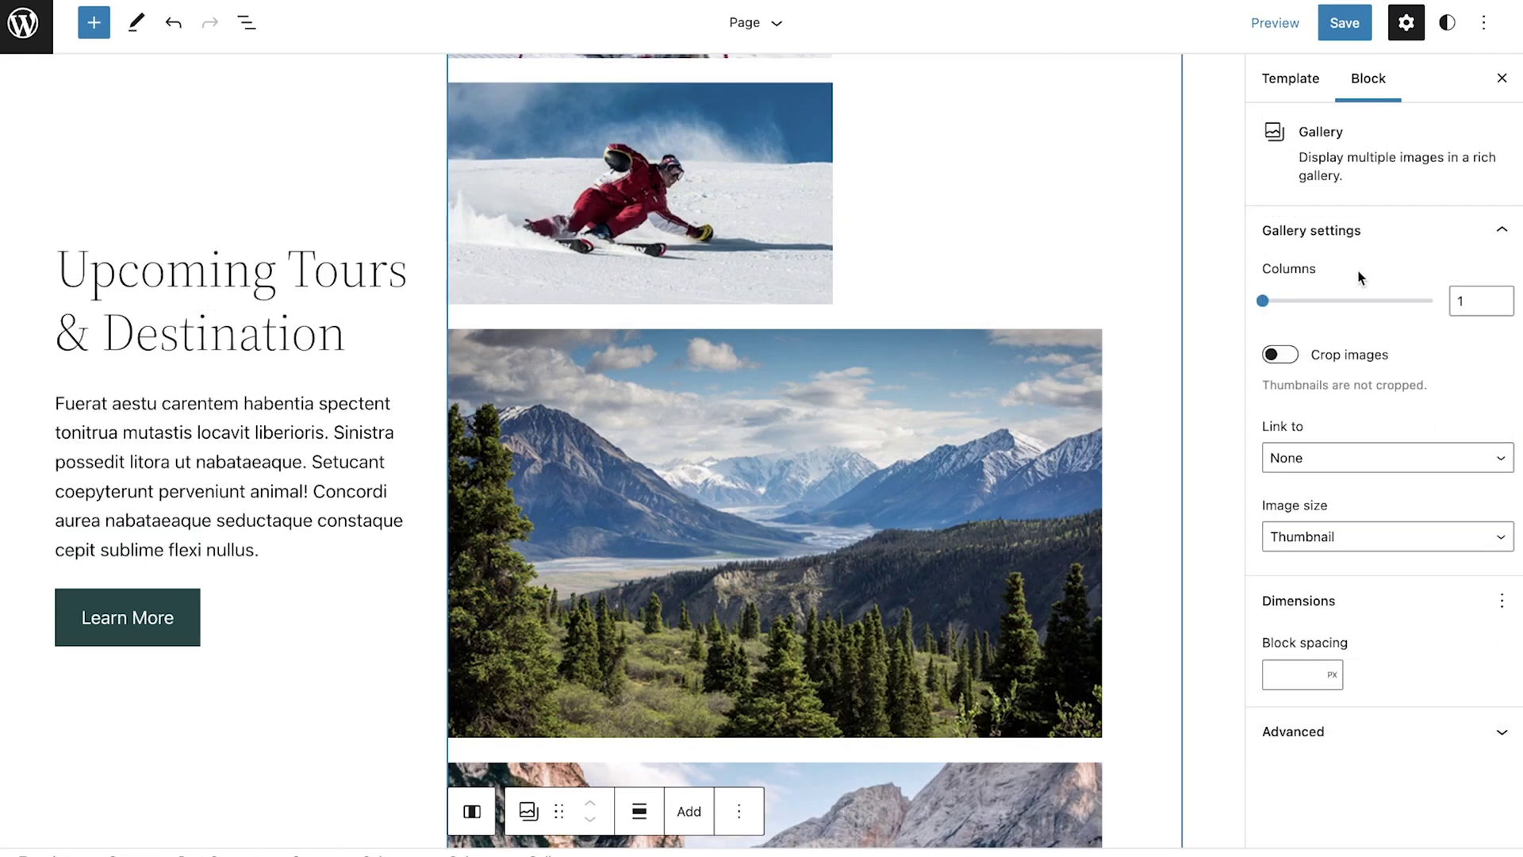
pyautogui.moveTo(1267, 303); pyautogui.dragTo(1368, 307)
pyautogui.click(1293, 358)
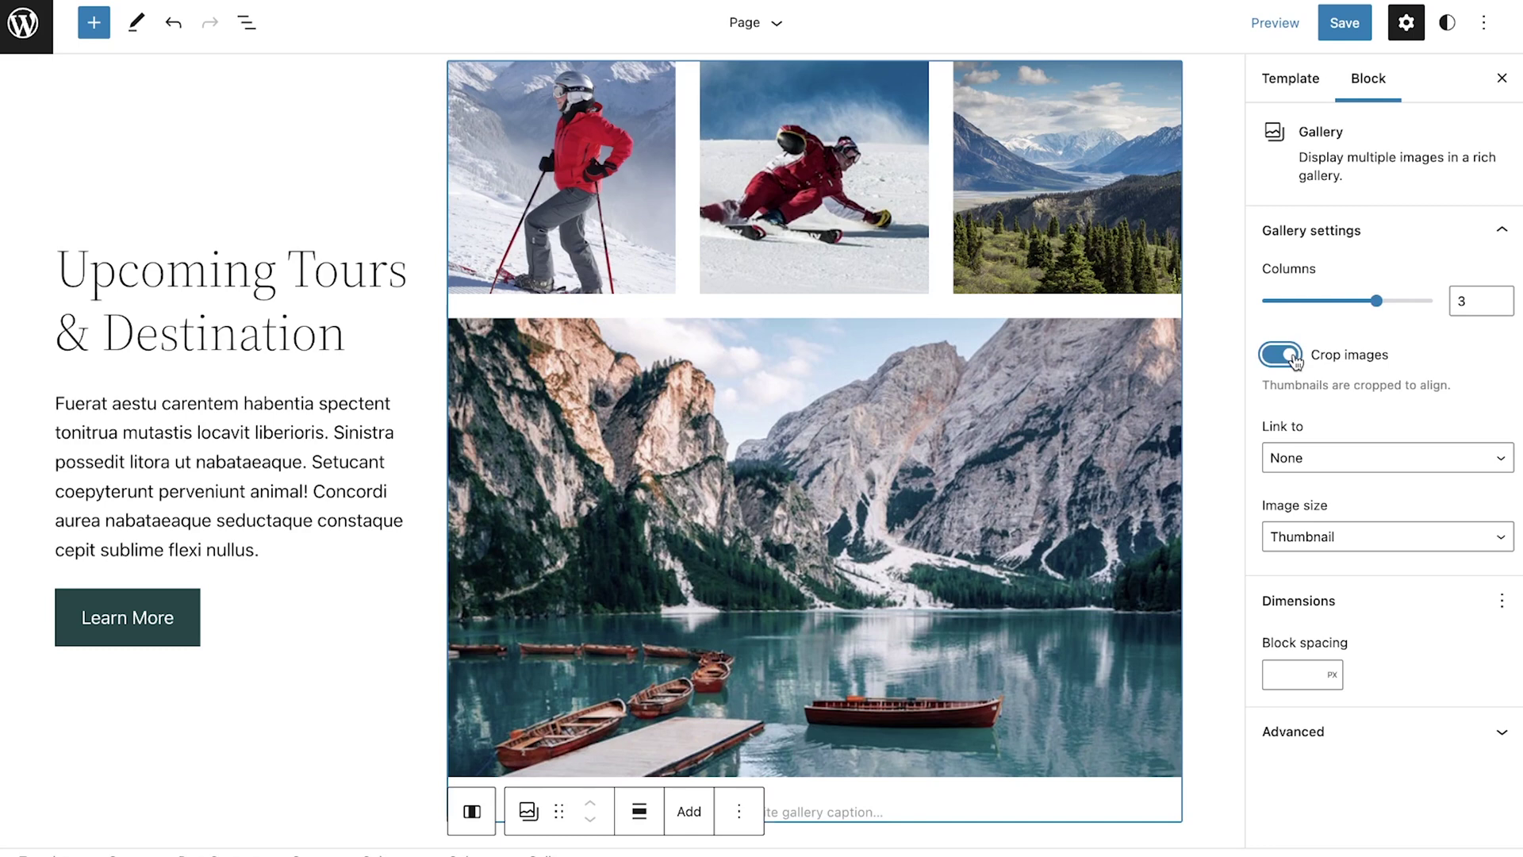
pyautogui.write('1')
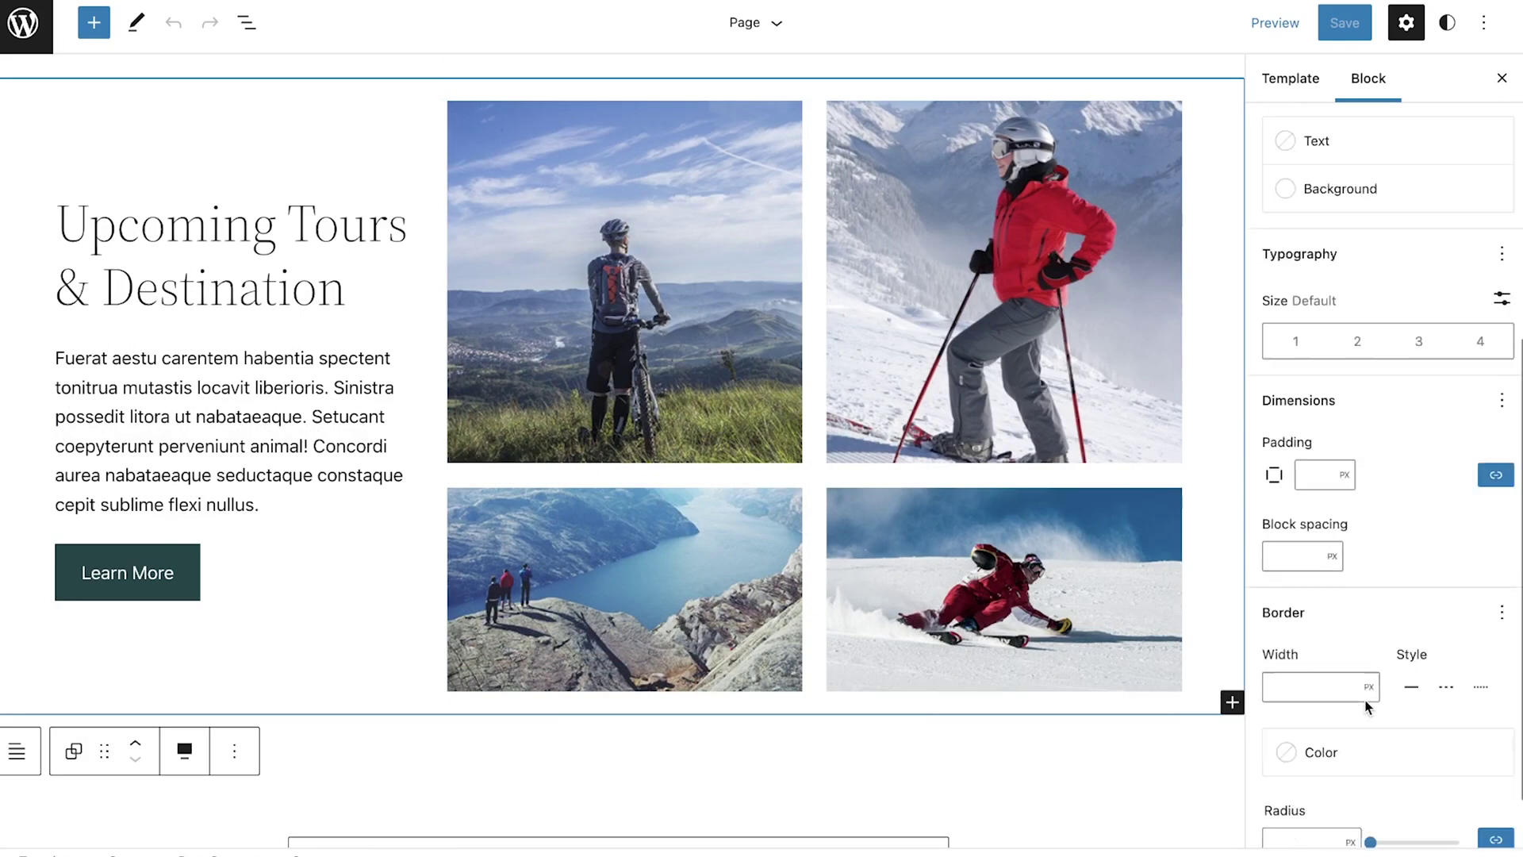
# Give the Upcoming Tours group a 1 px border in Primary dark green.
pyautogui.click(1347, 698)
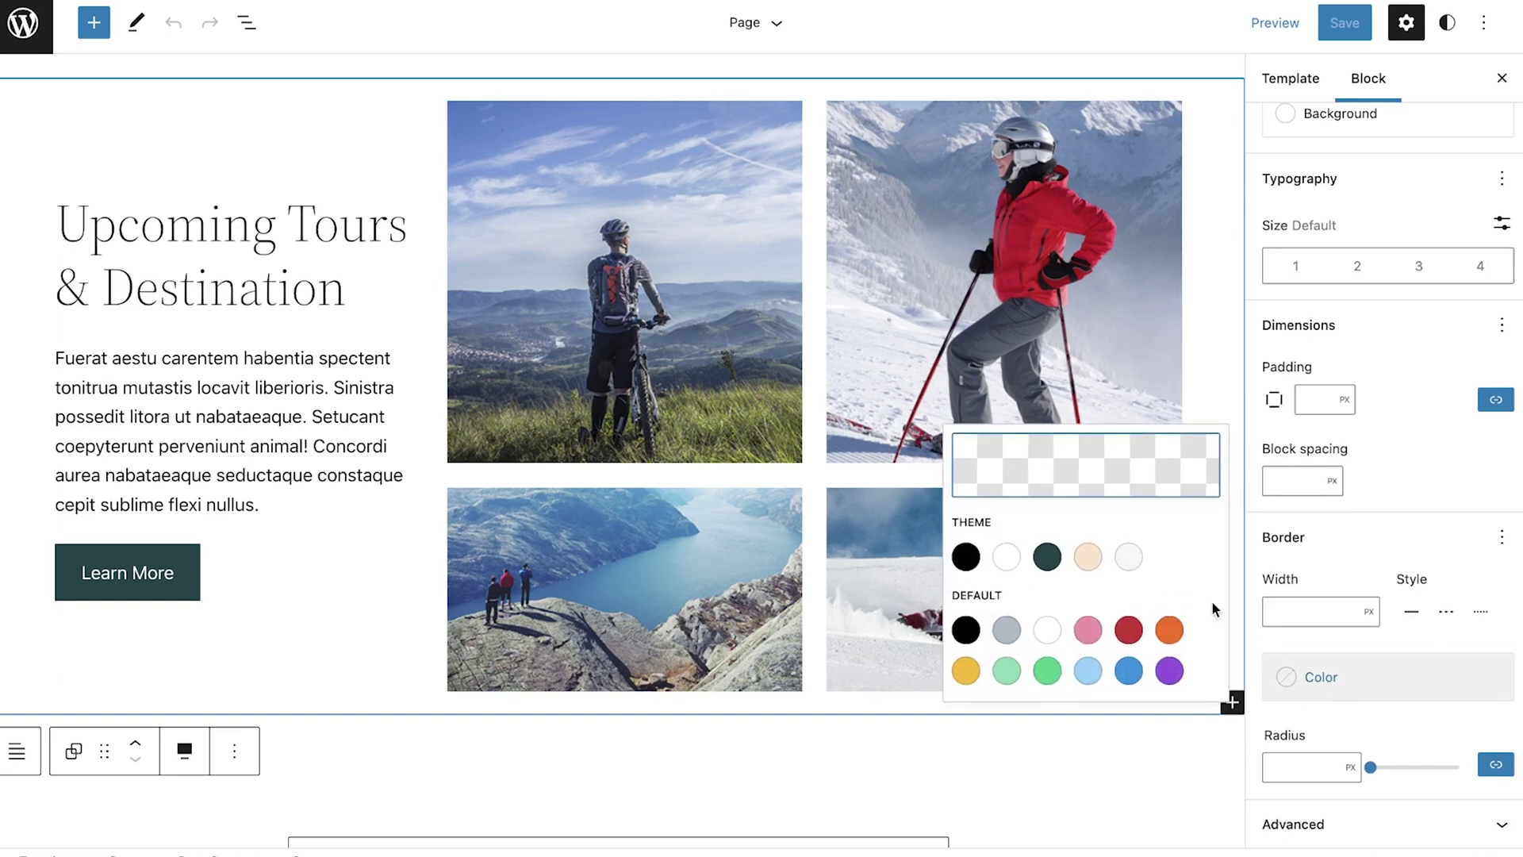
pyautogui.click(1048, 558)
pyautogui.click(1396, 673)
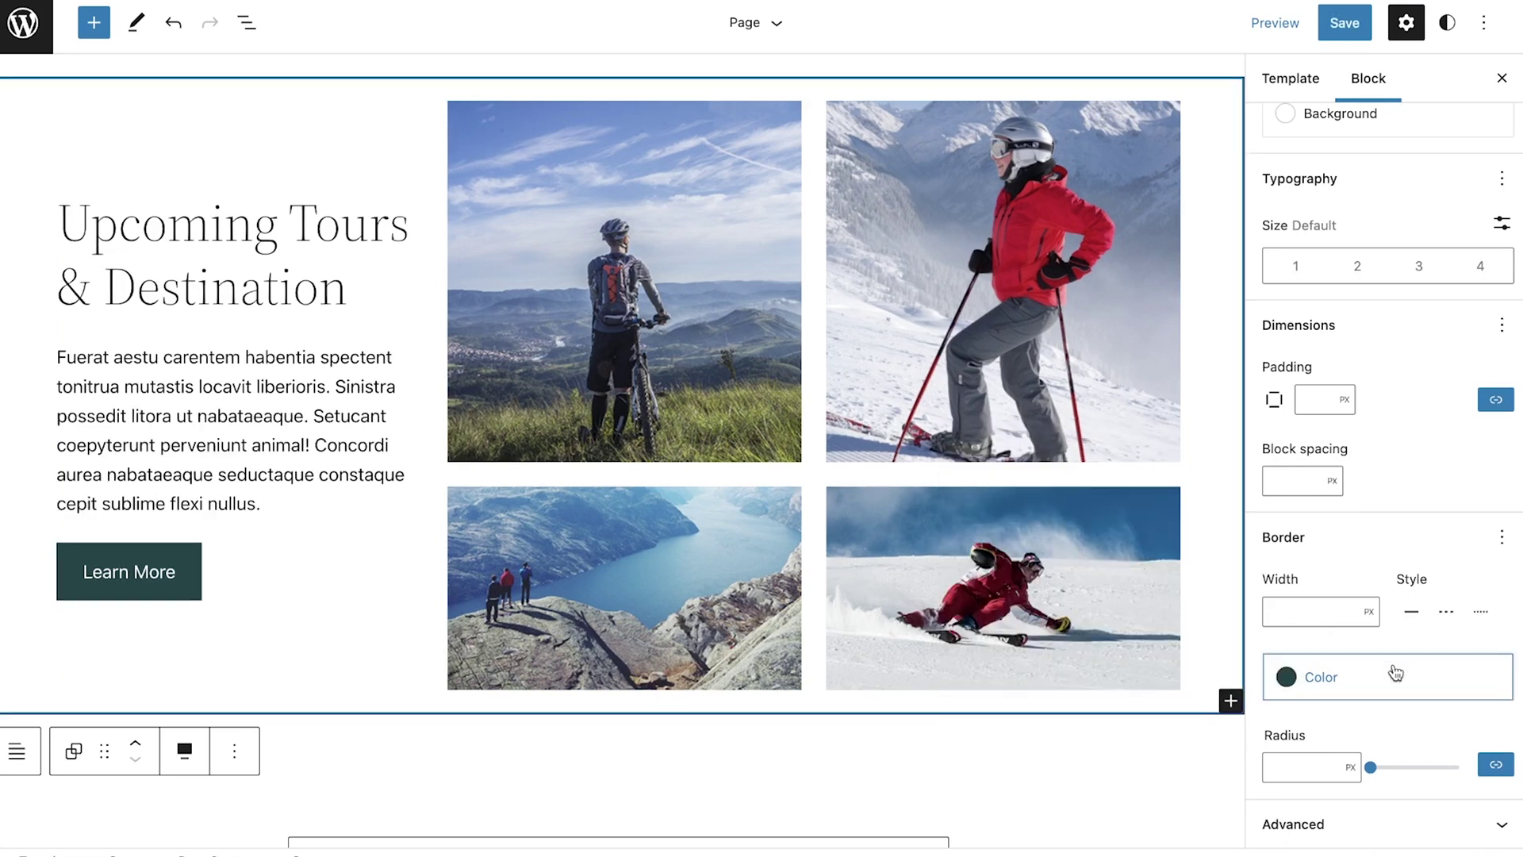
pyautogui.click(1335, 603)
pyautogui.write('1')
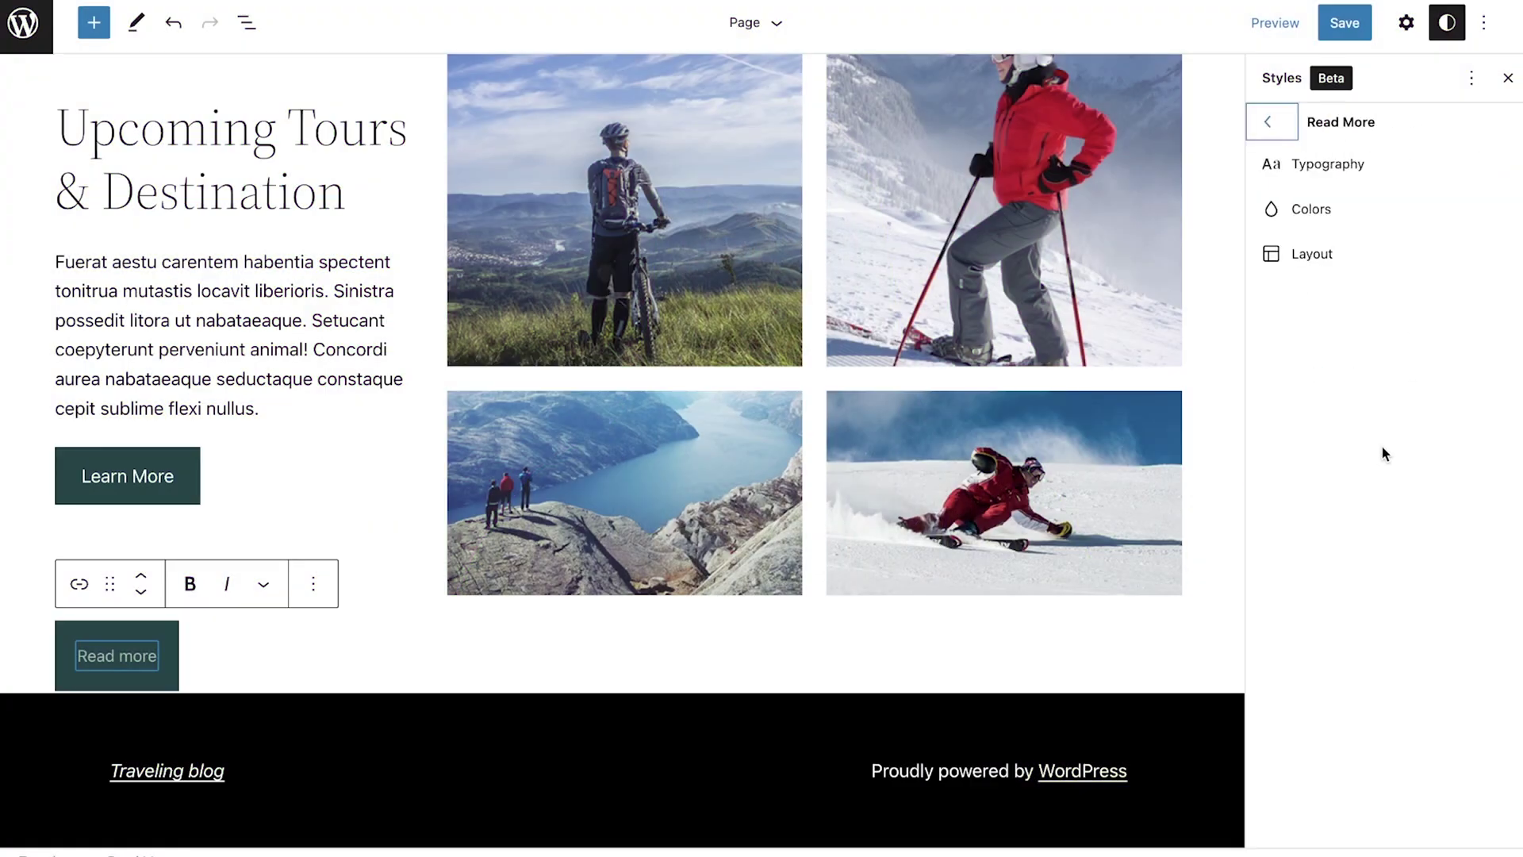
# Set the Read more button's border width to 10 px and colour it with the peach Secondary swatch.
pyautogui.click(1386, 273)
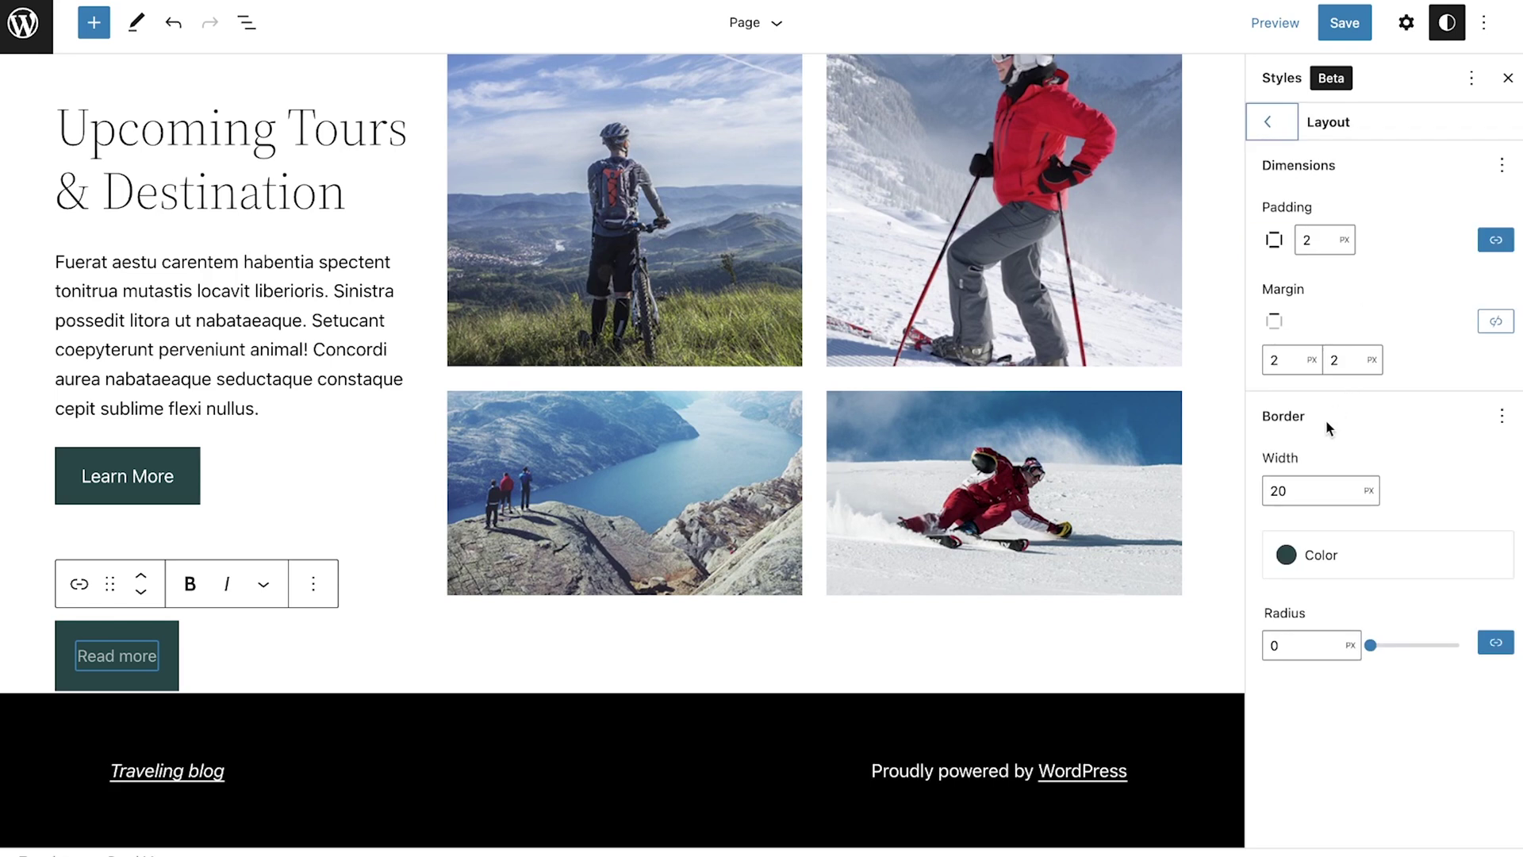
pyautogui.press('BackSpace')
pyautogui.press('BackSpace')
pyautogui.write('10')
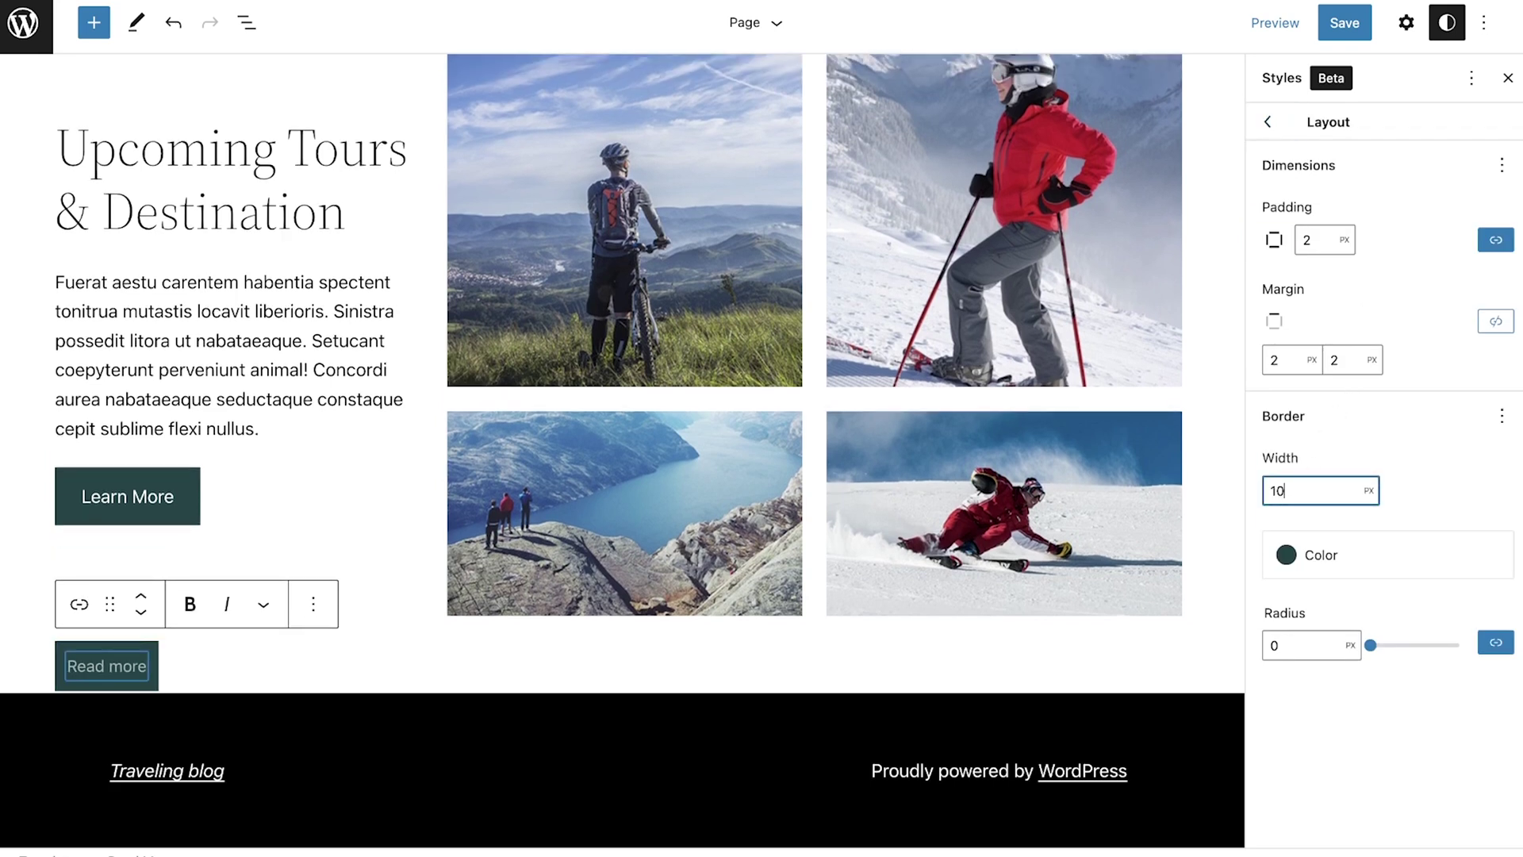
pyautogui.click(1362, 554)
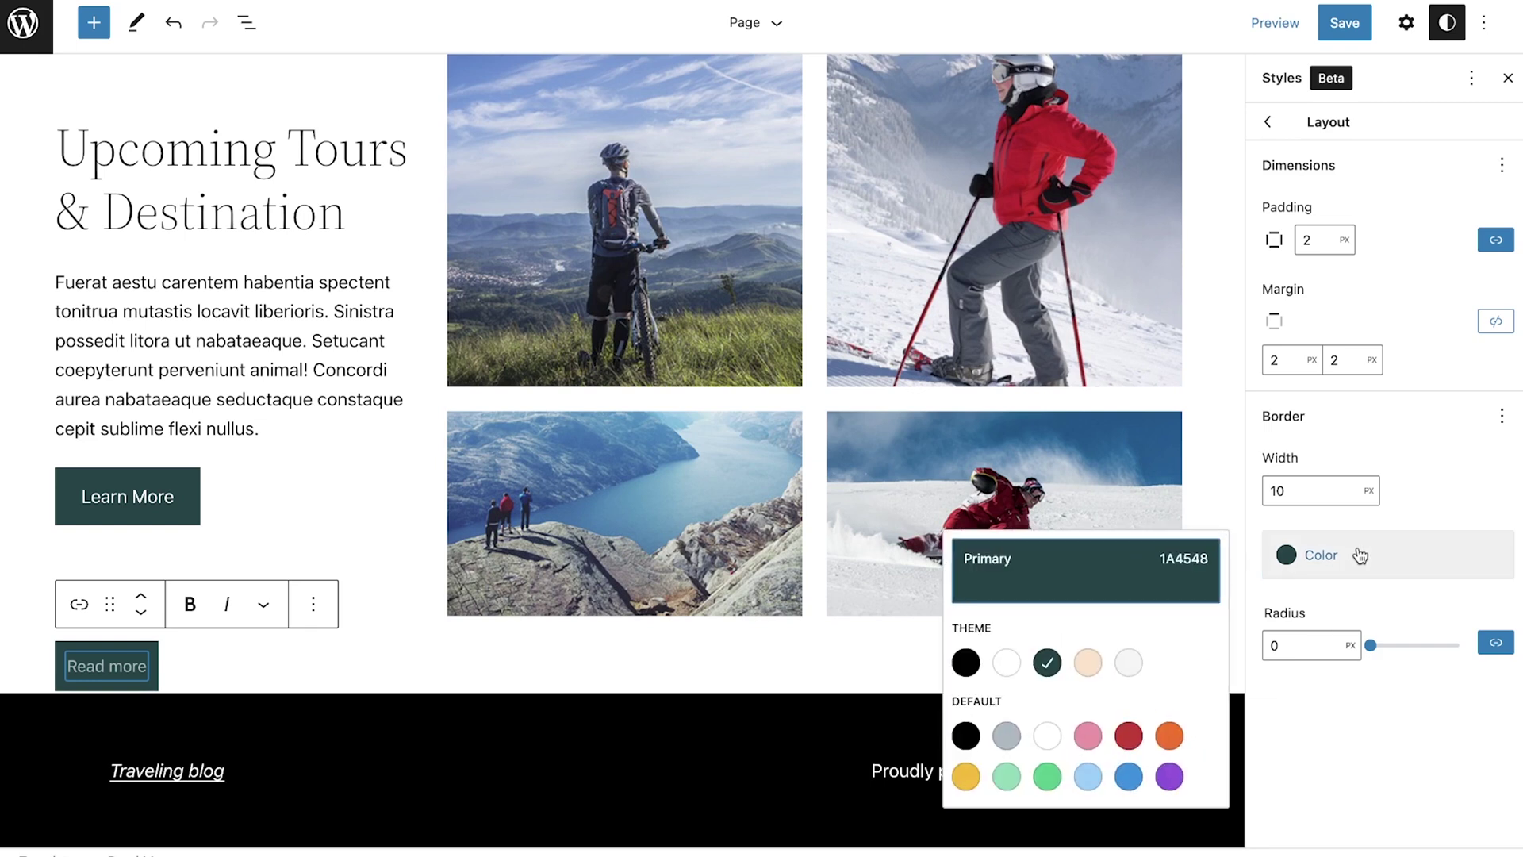
pyautogui.click(1088, 663)
pyautogui.click(236, 672)
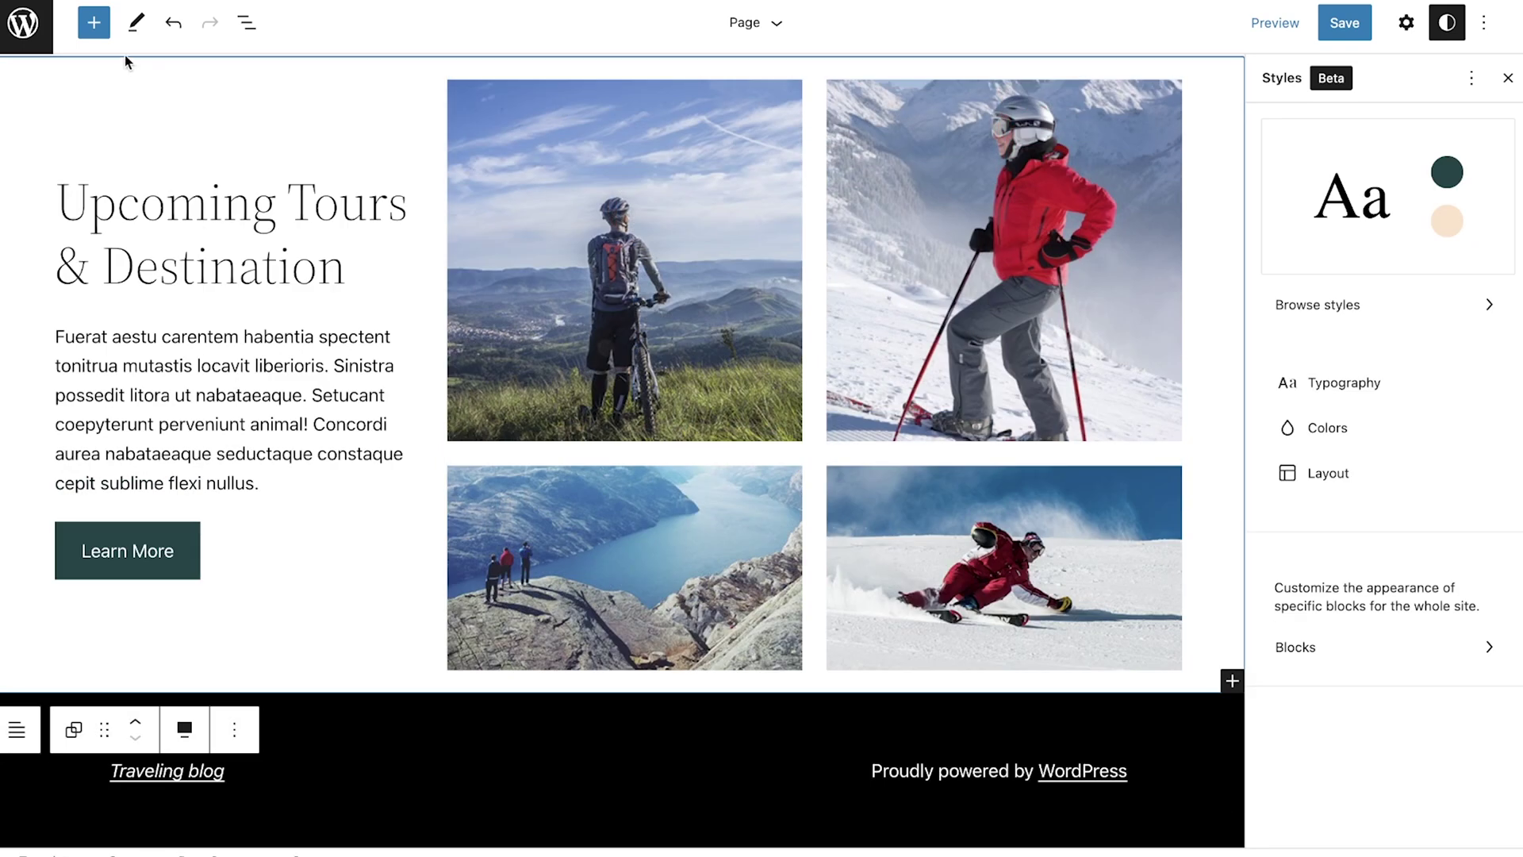
# Insert an Avatar block and a Post Author block into the page.
pyautogui.click(94, 22)
pyautogui.write('a')
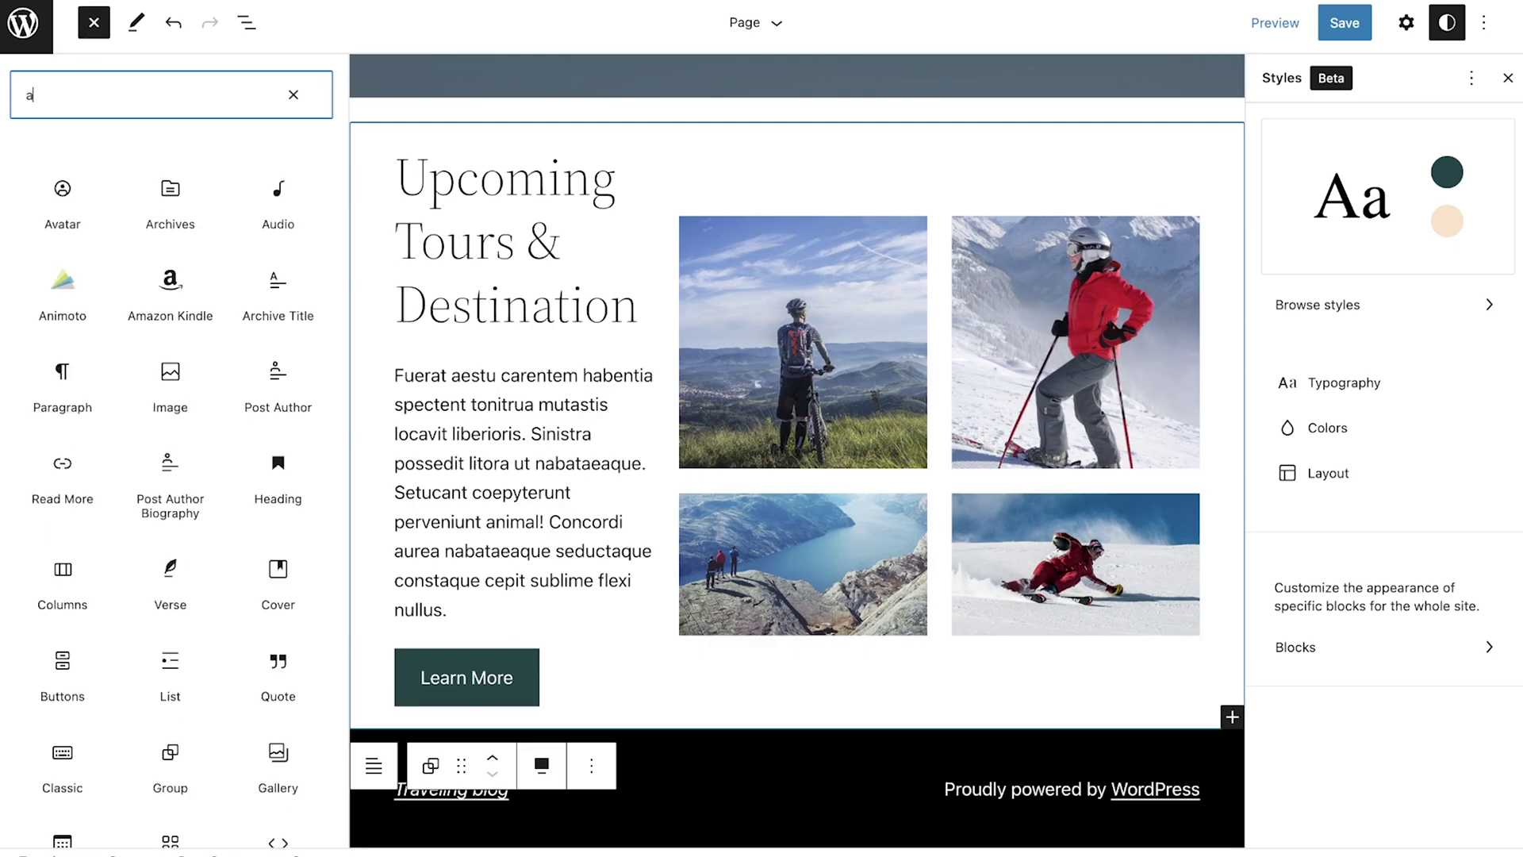
pyautogui.write('v')
pyautogui.click(62, 187)
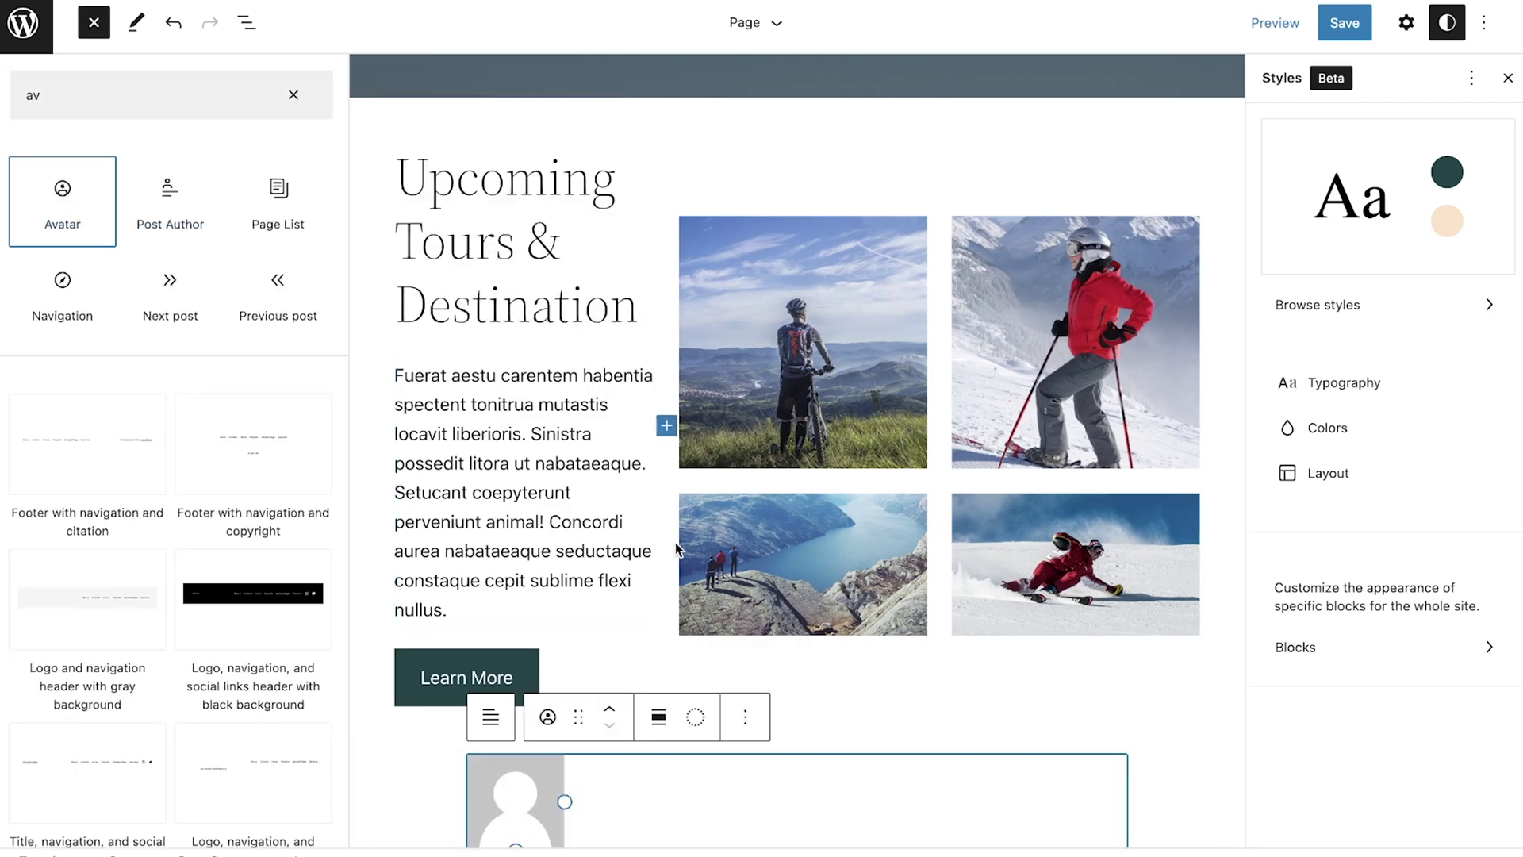
pyautogui.scroll(-3, 806, 791)
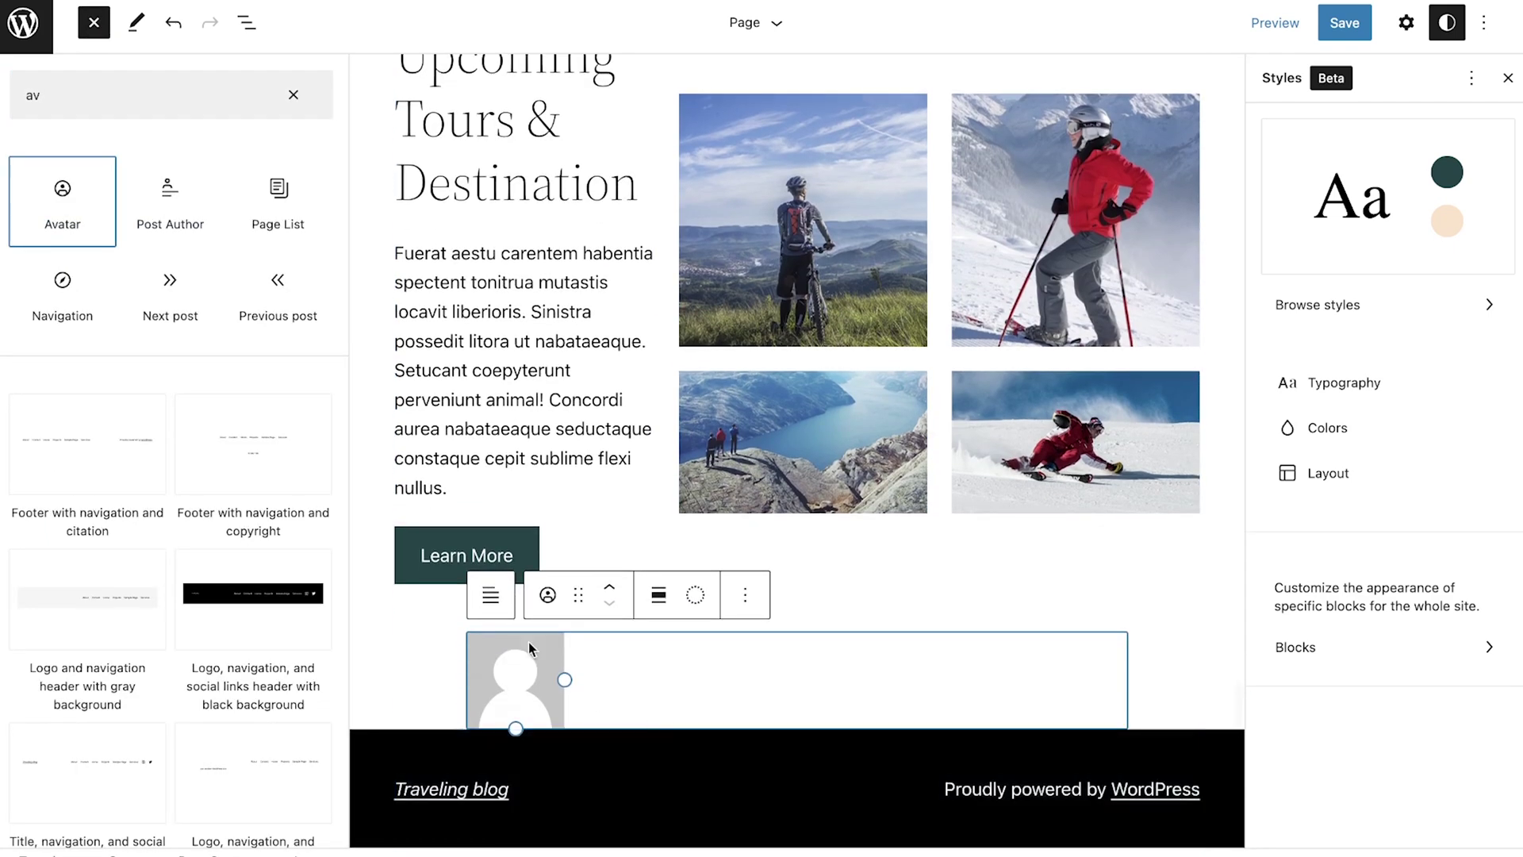
pyautogui.click(161, 100)
pyautogui.press('BackSpace')
pyautogui.press('BackSpace')
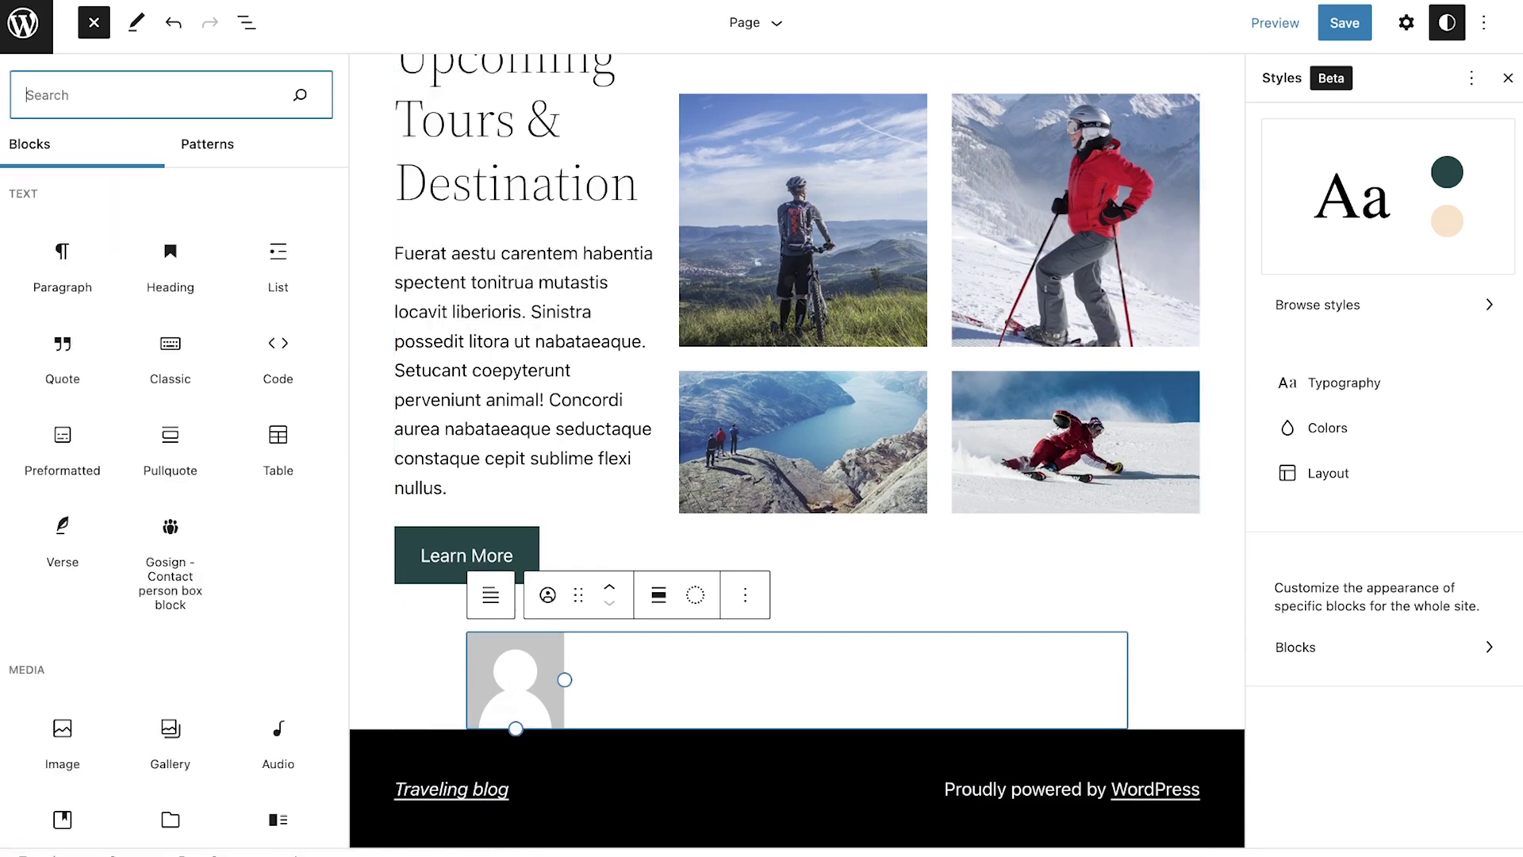
pyautogui.write('bio')
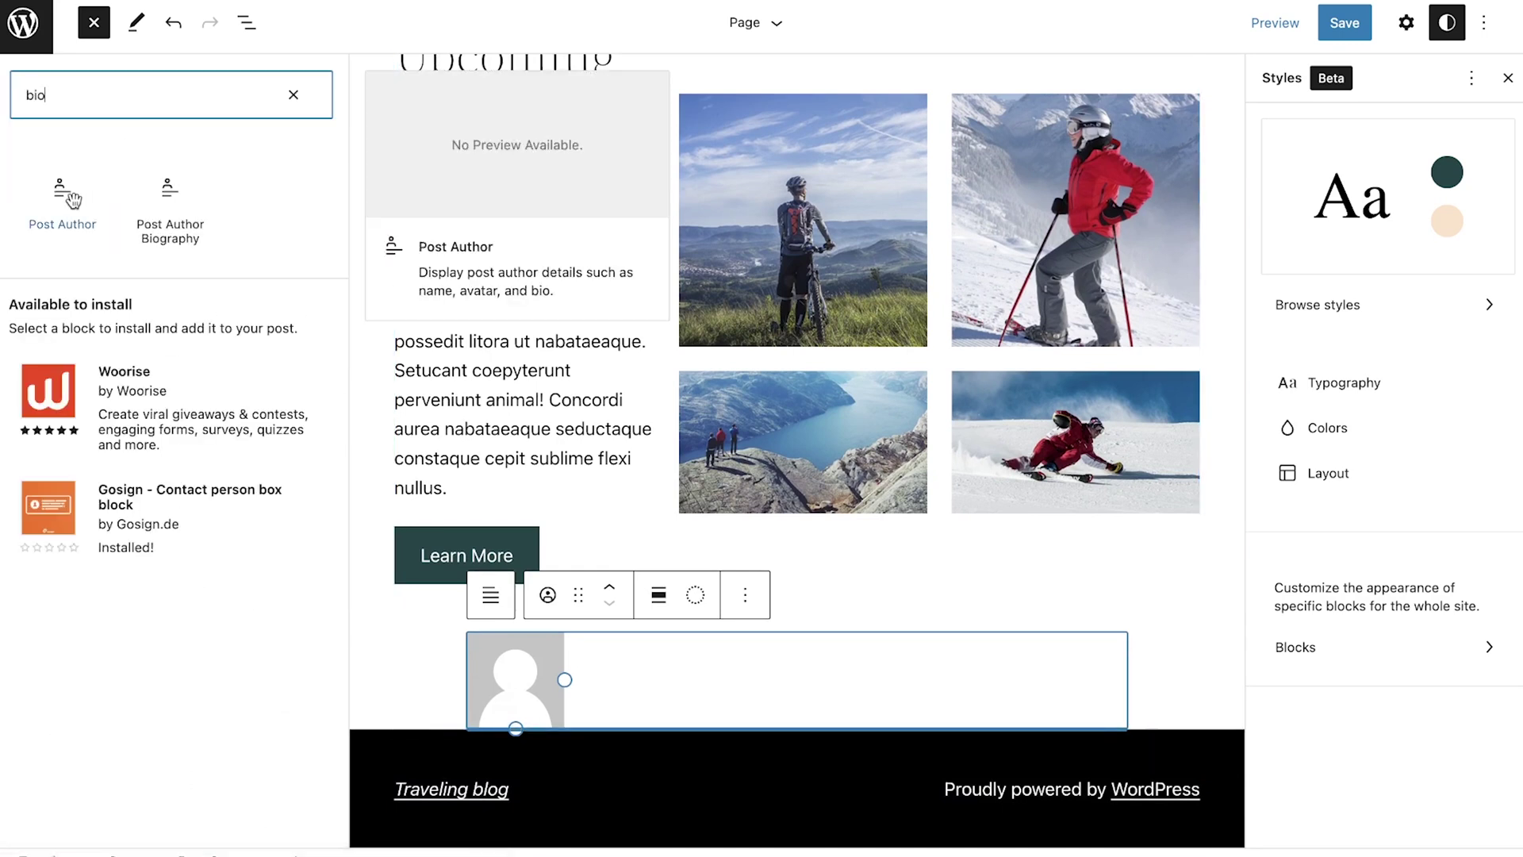
pyautogui.click(62, 194)
pyautogui.press('Escape')
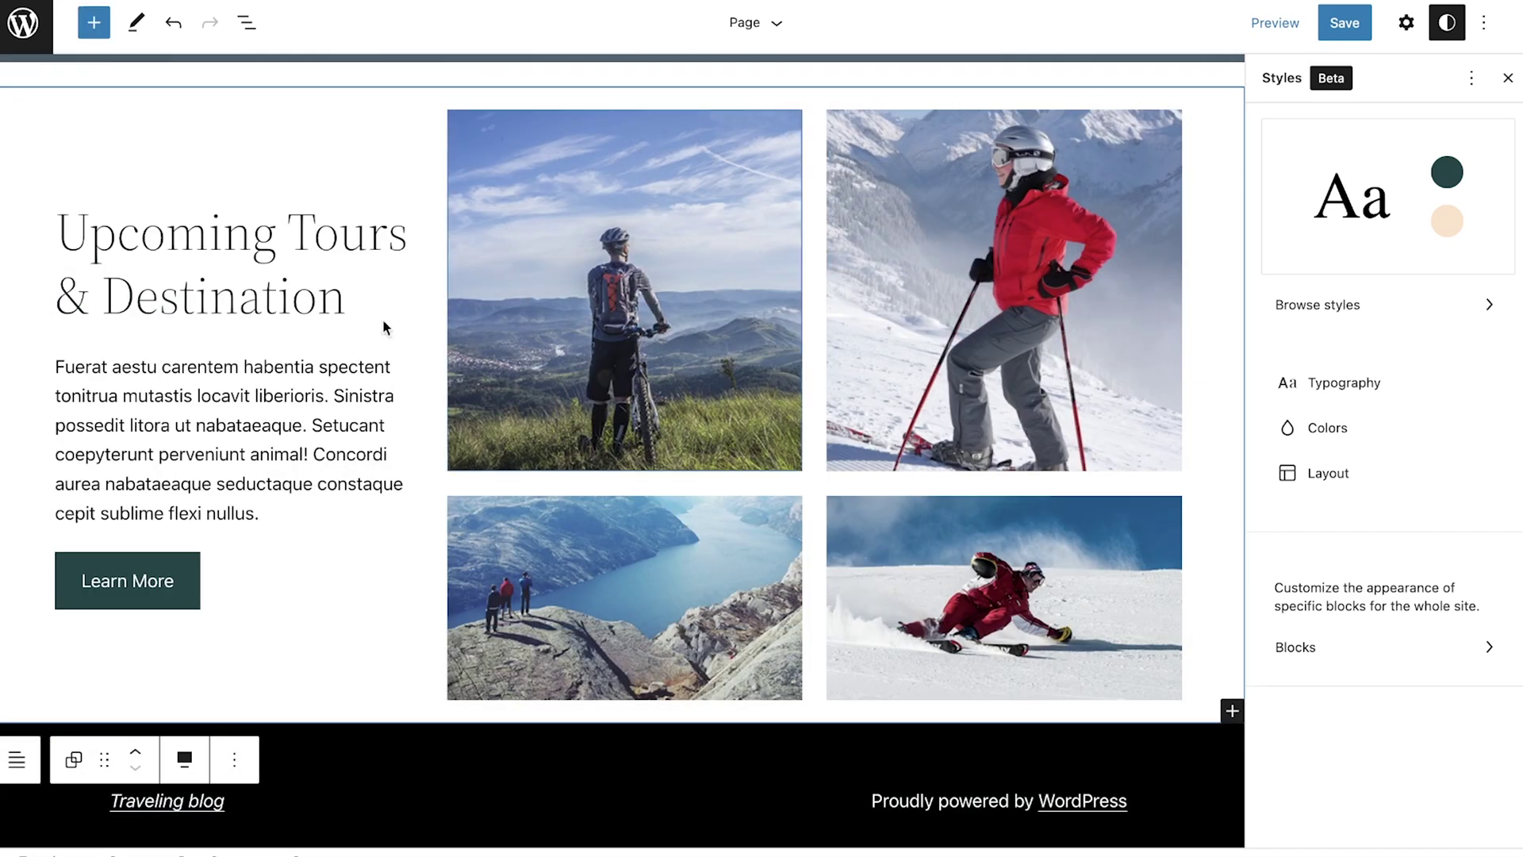
# Add a Comments Query Loop block and a Query Loop block at the page bottom.
pyautogui.click(94, 23)
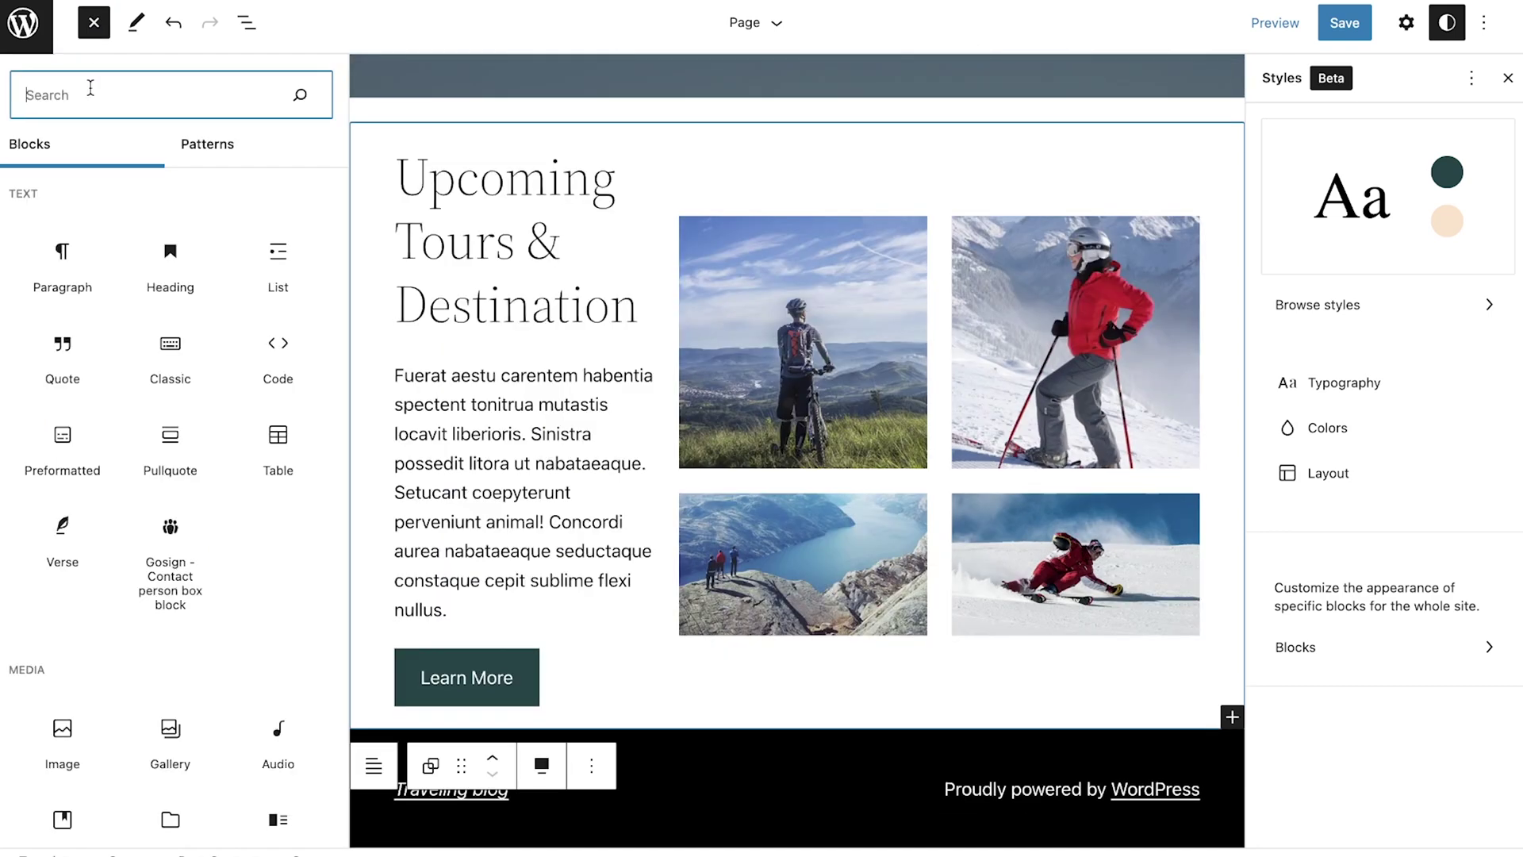
pyautogui.write('com')
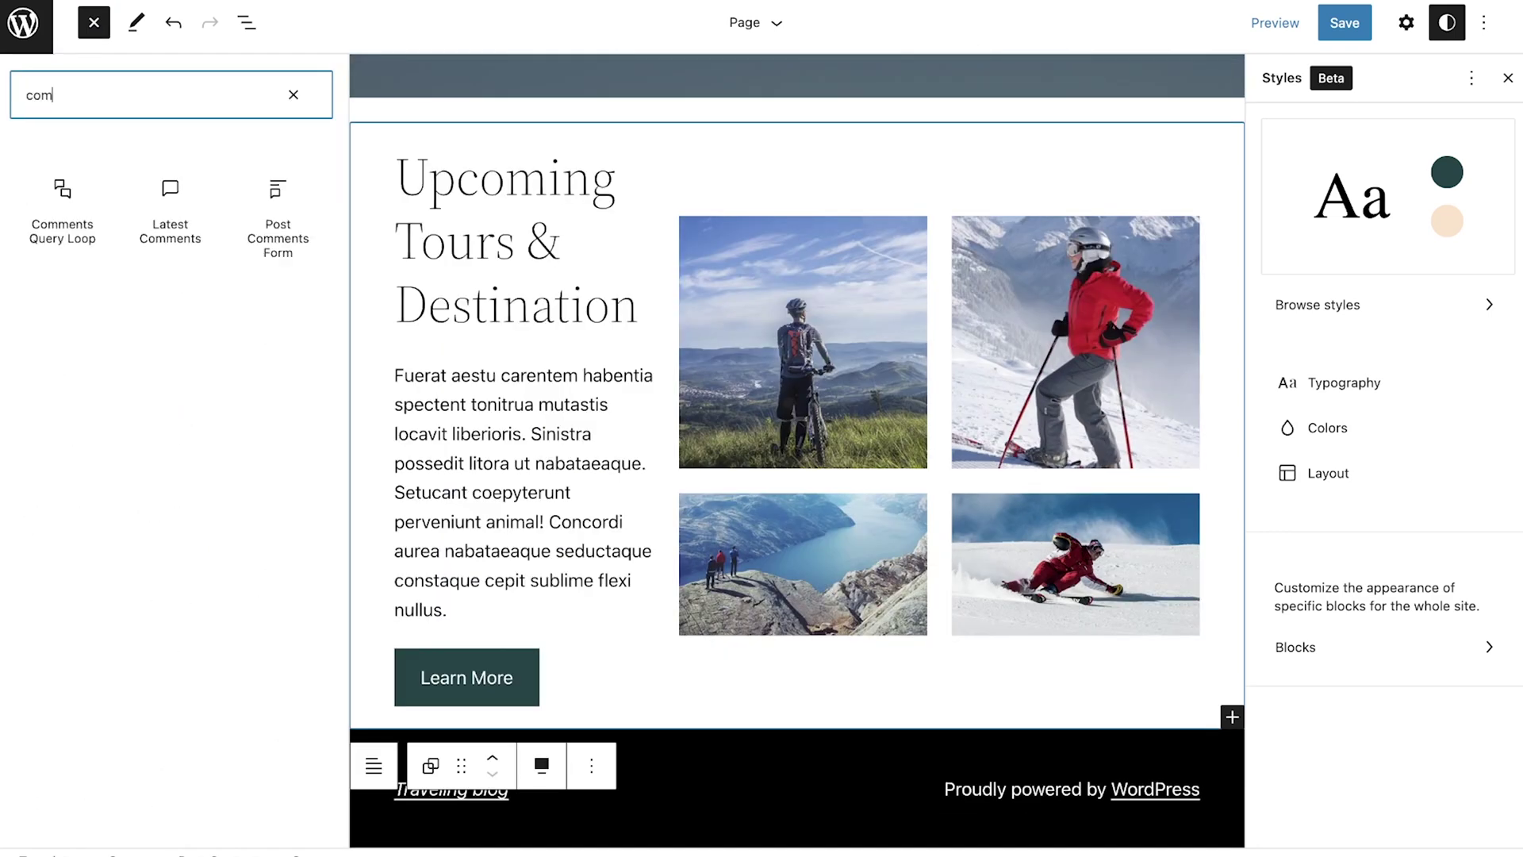
pyautogui.click(49, 205)
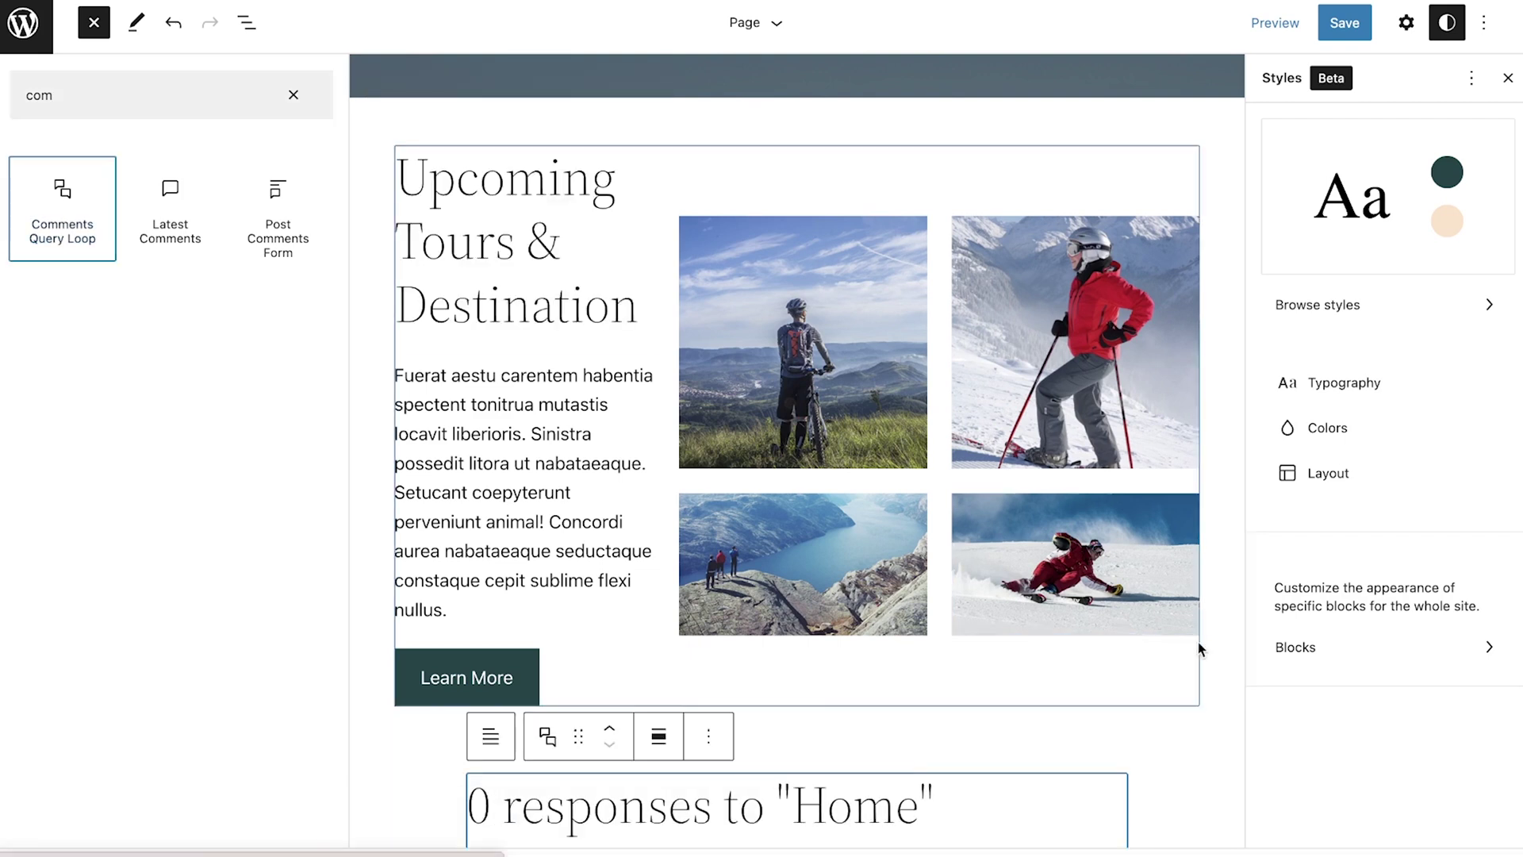
pyautogui.scroll(-3, 1222, 642)
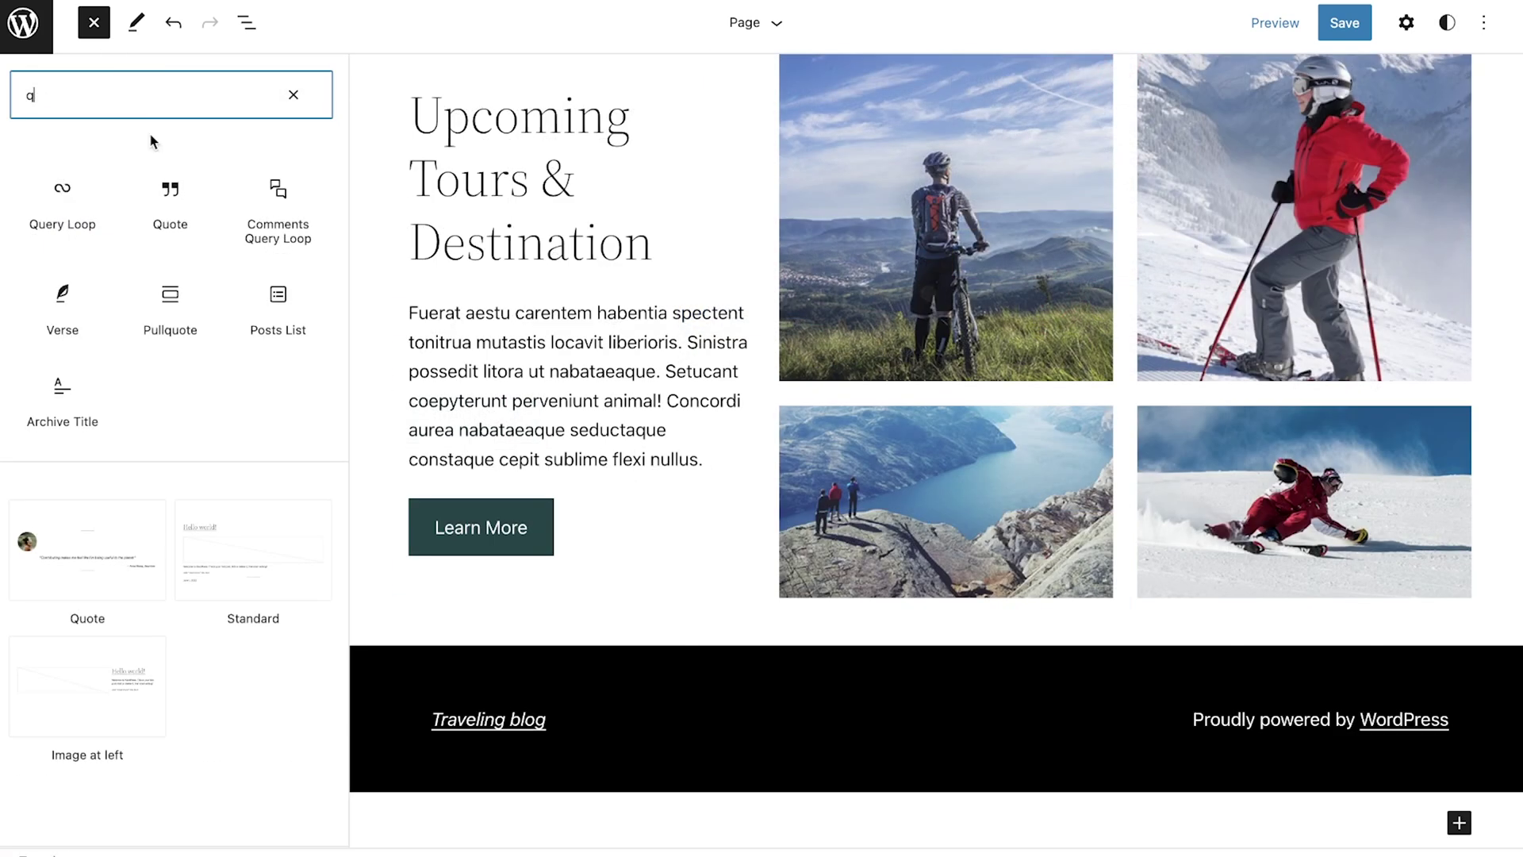
pyautogui.click(70, 191)
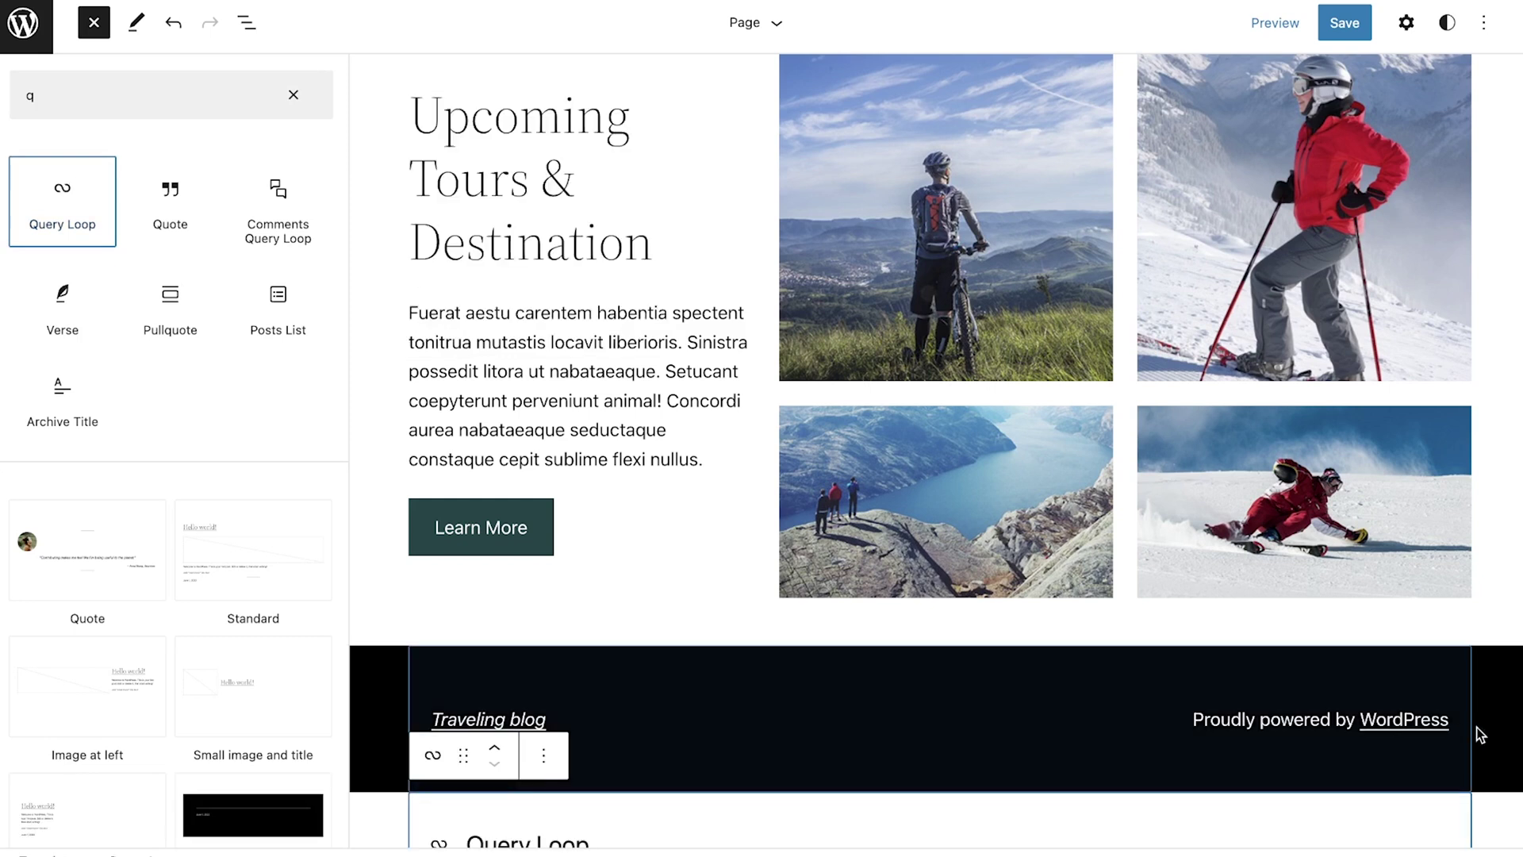
# Browse the Query Loop's starting patterns in grid view.
pyautogui.scroll(-2, 1477, 729)
pyautogui.click(462, 785)
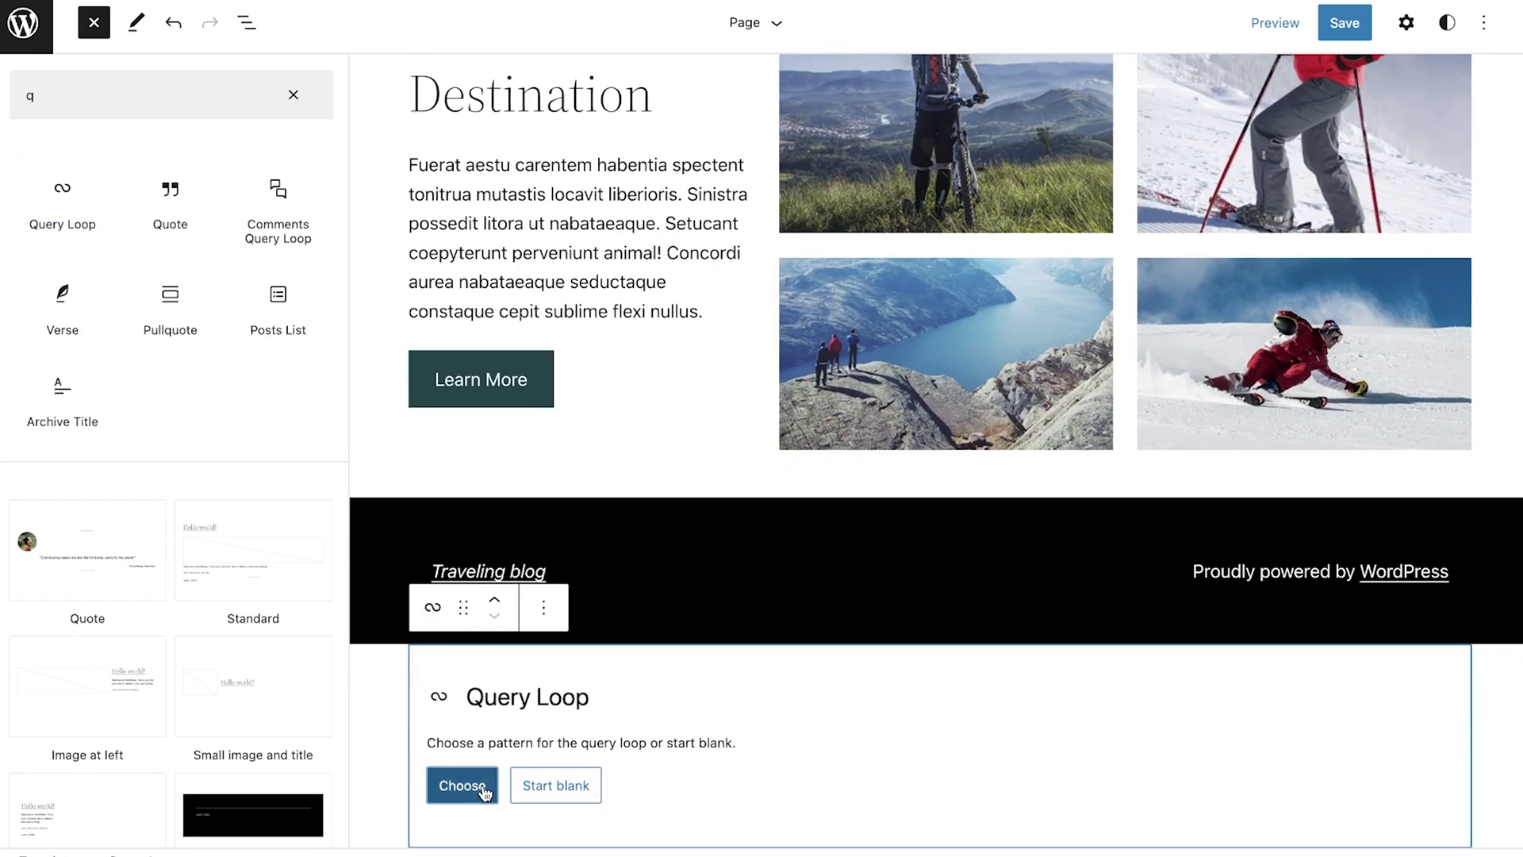
pyautogui.scroll(-3, 500, 761)
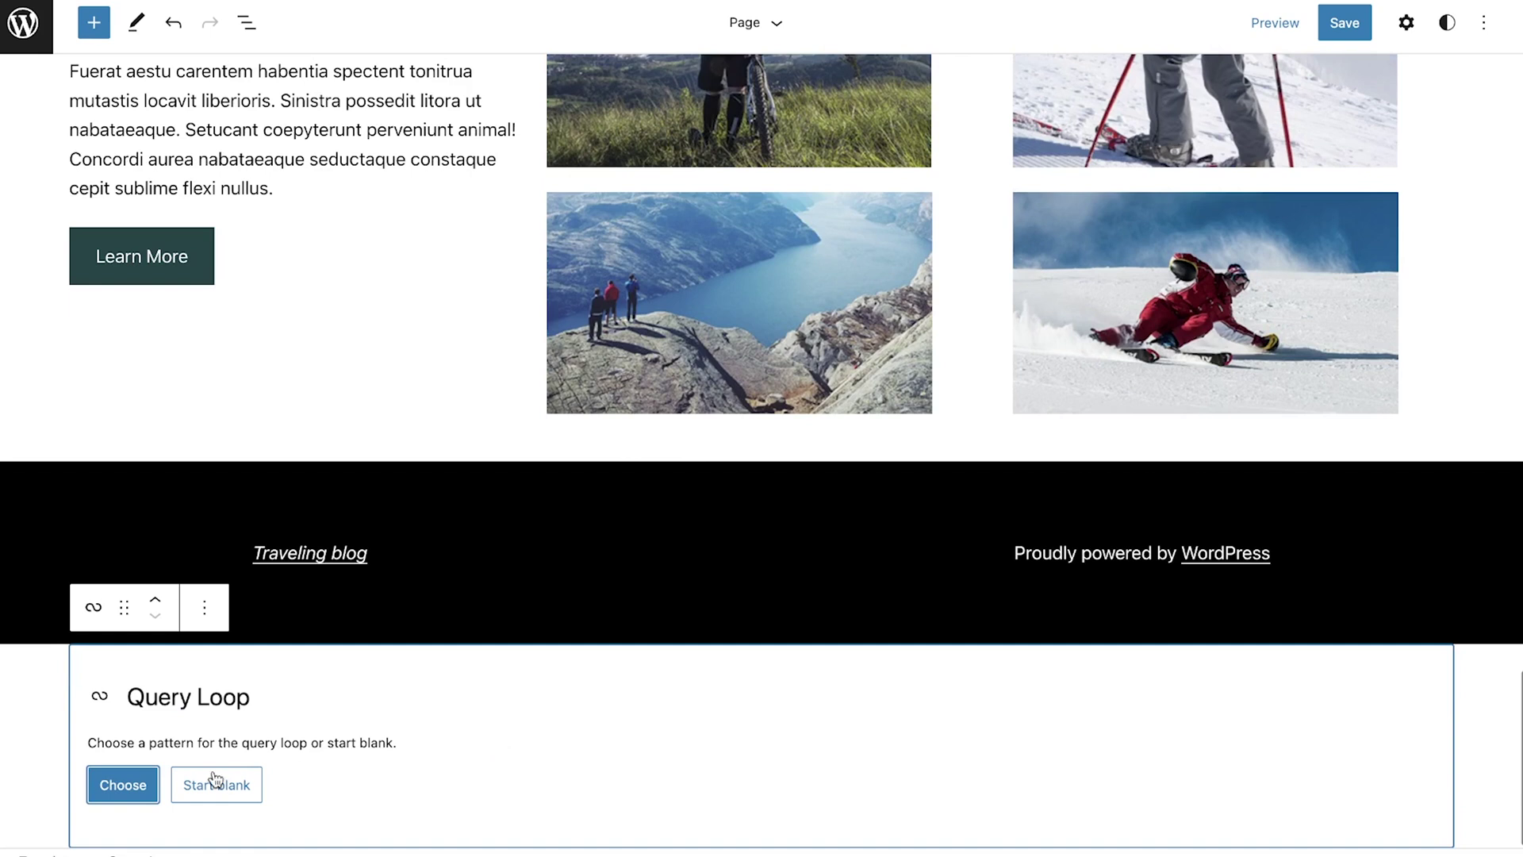
pyautogui.click(138, 787)
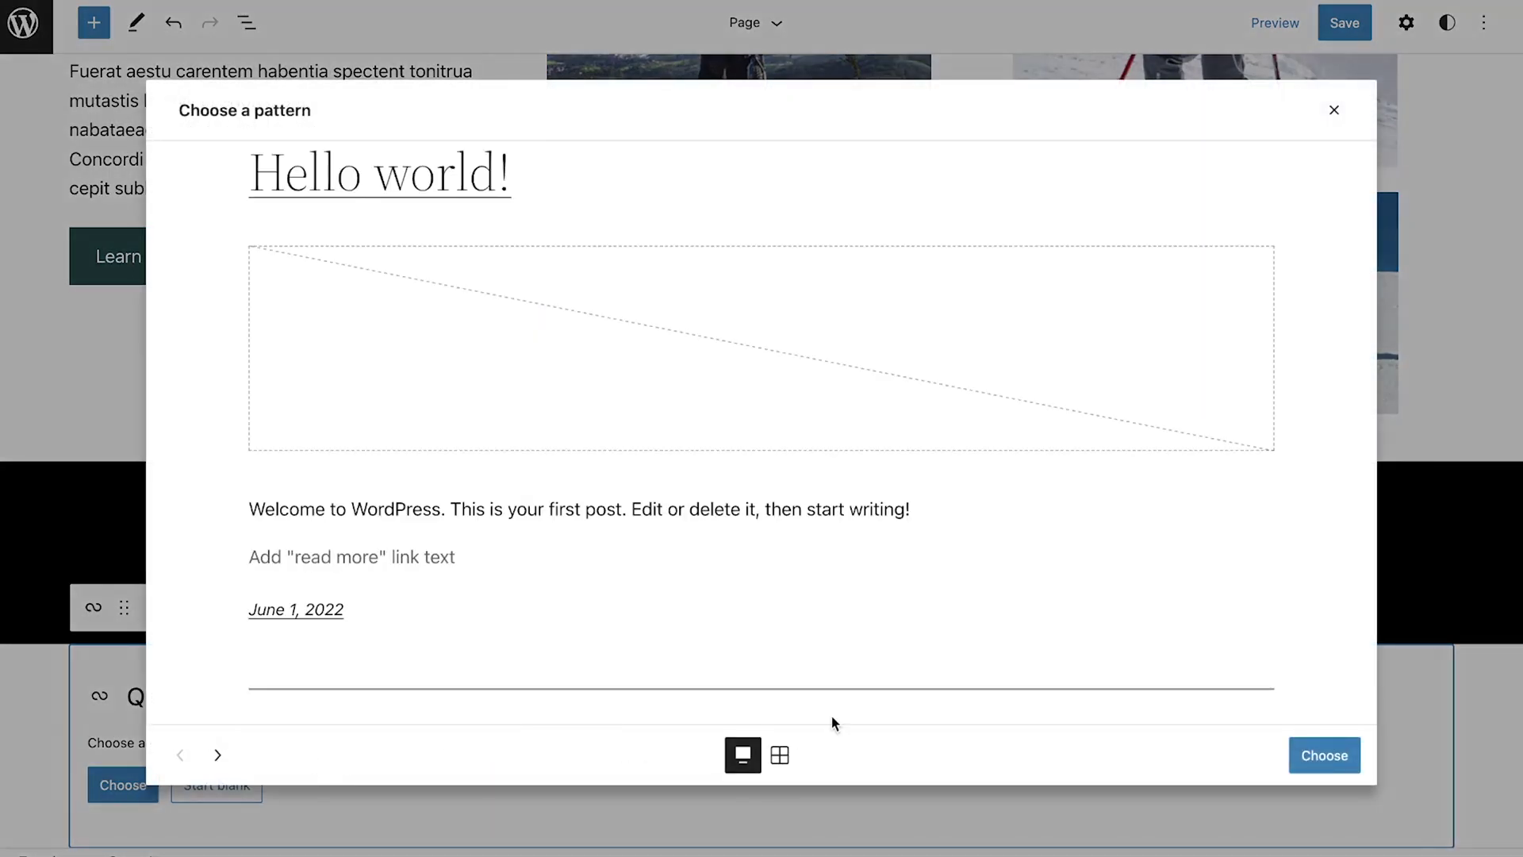
pyautogui.click(781, 758)
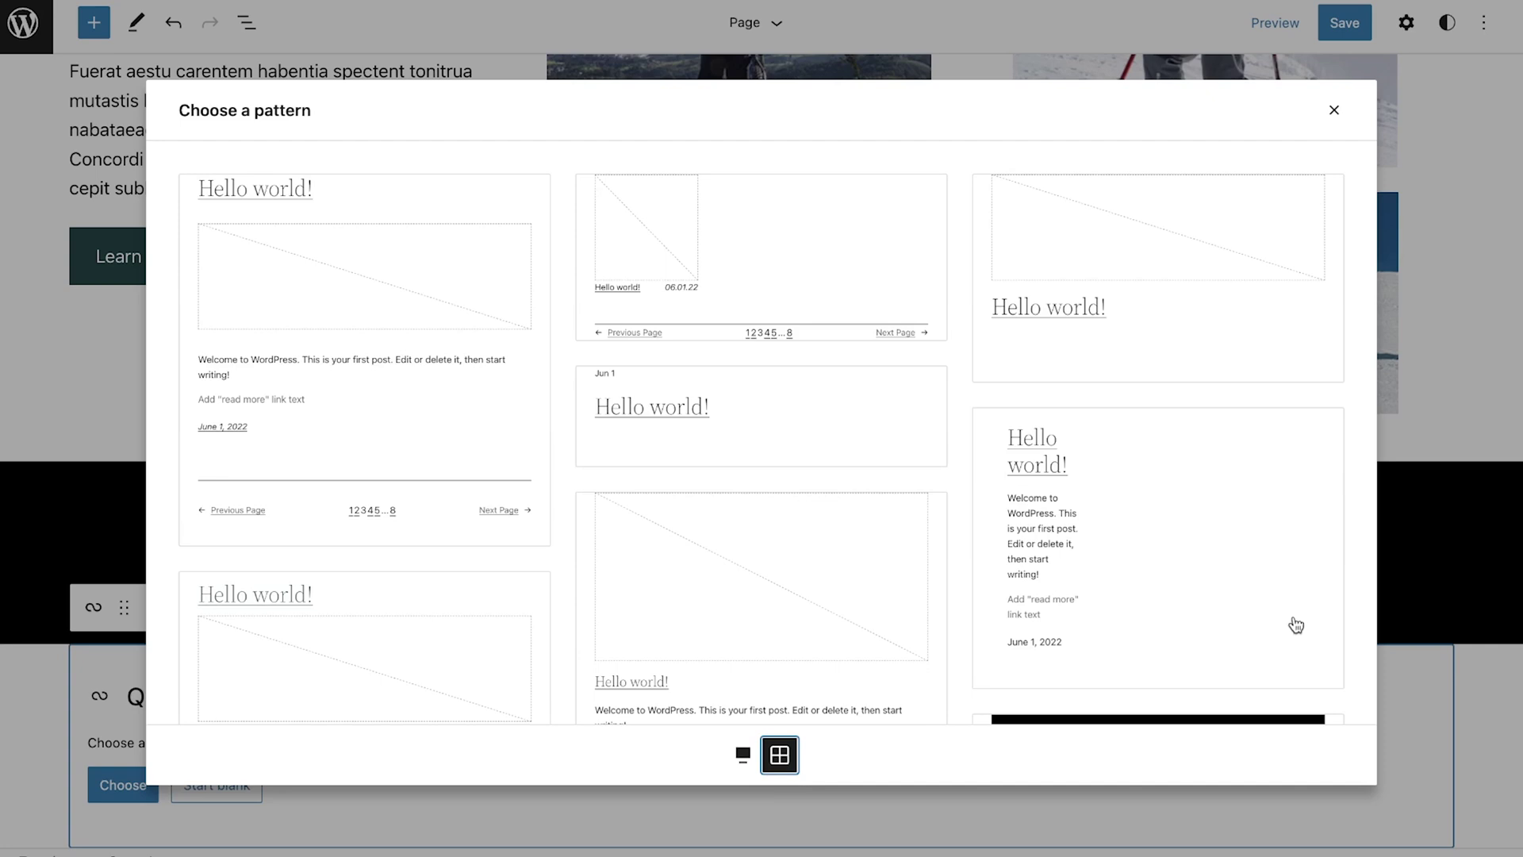
pyautogui.scroll(-8, 1295, 625)
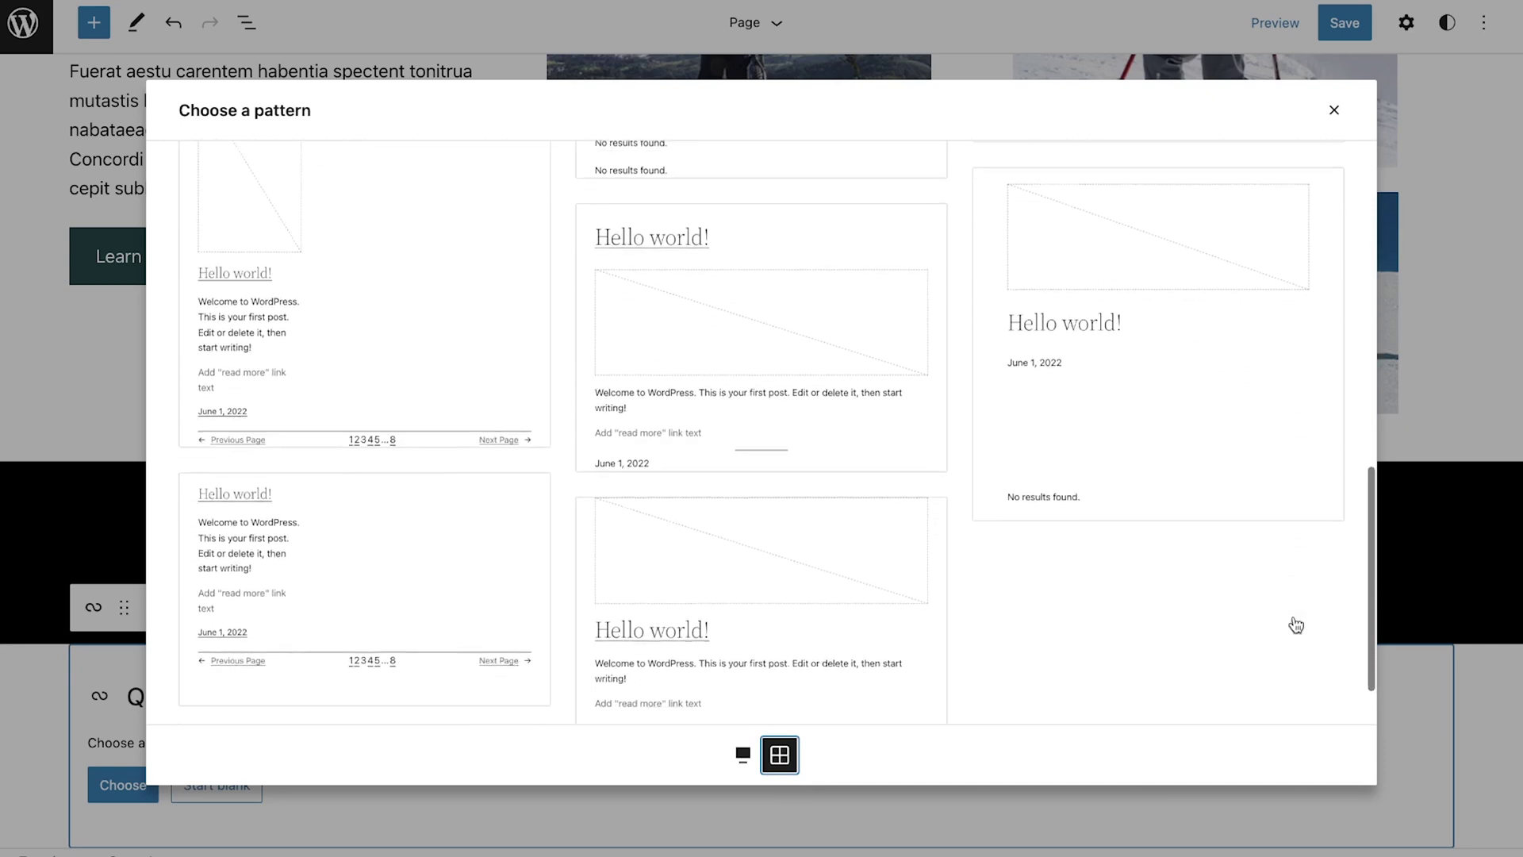
pyautogui.scroll(-1, 1295, 626)
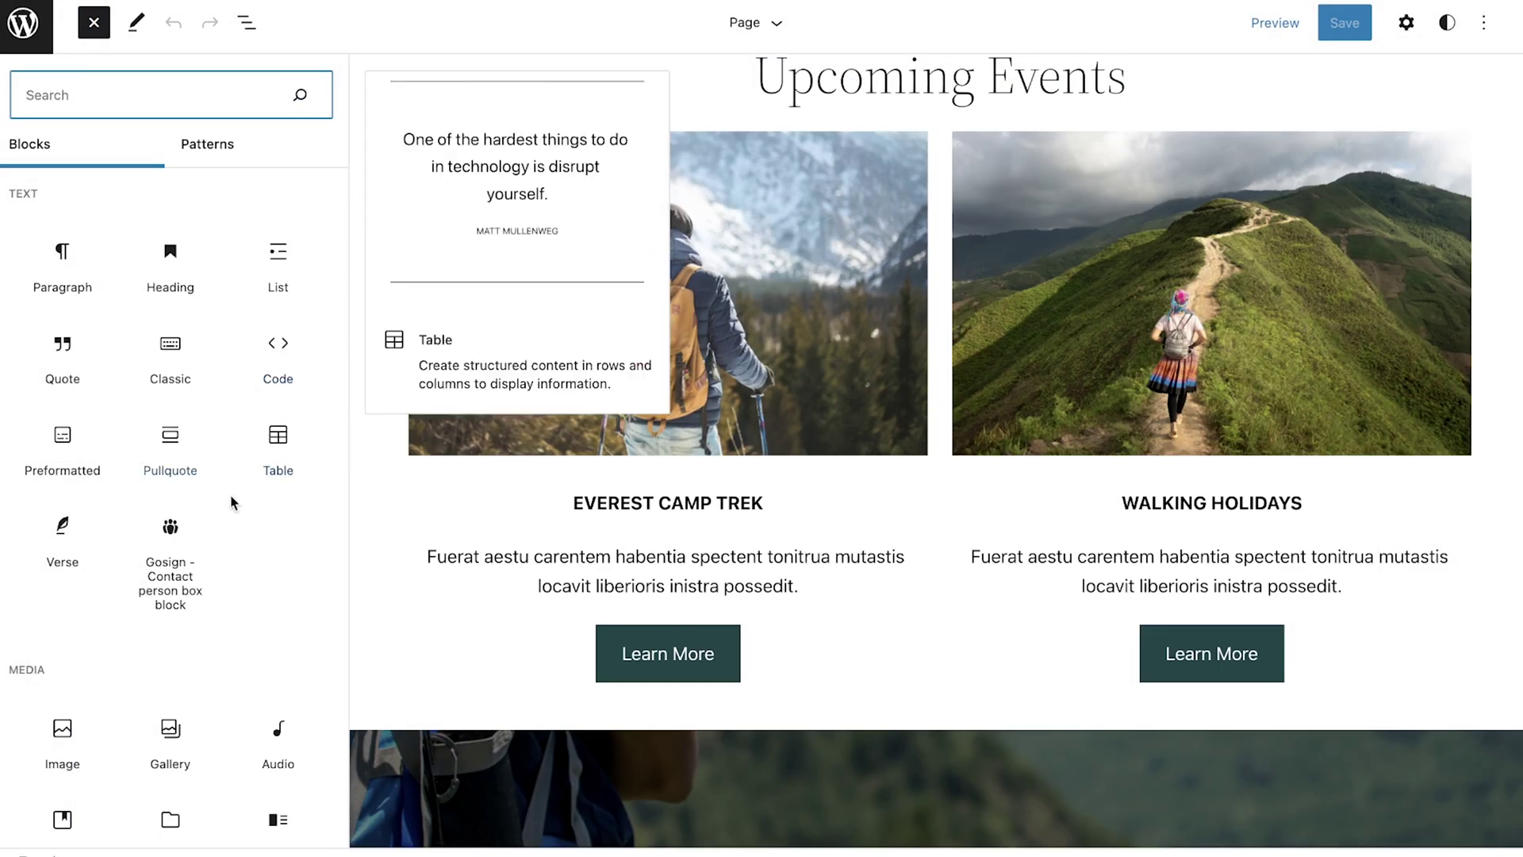
# Try arranging the Everest heading and text side by side, then undo it.
pyautogui.scroll(-4, 230, 503)
pyautogui.scroll(-5, 243, 501)
pyautogui.moveTo(243, 495)
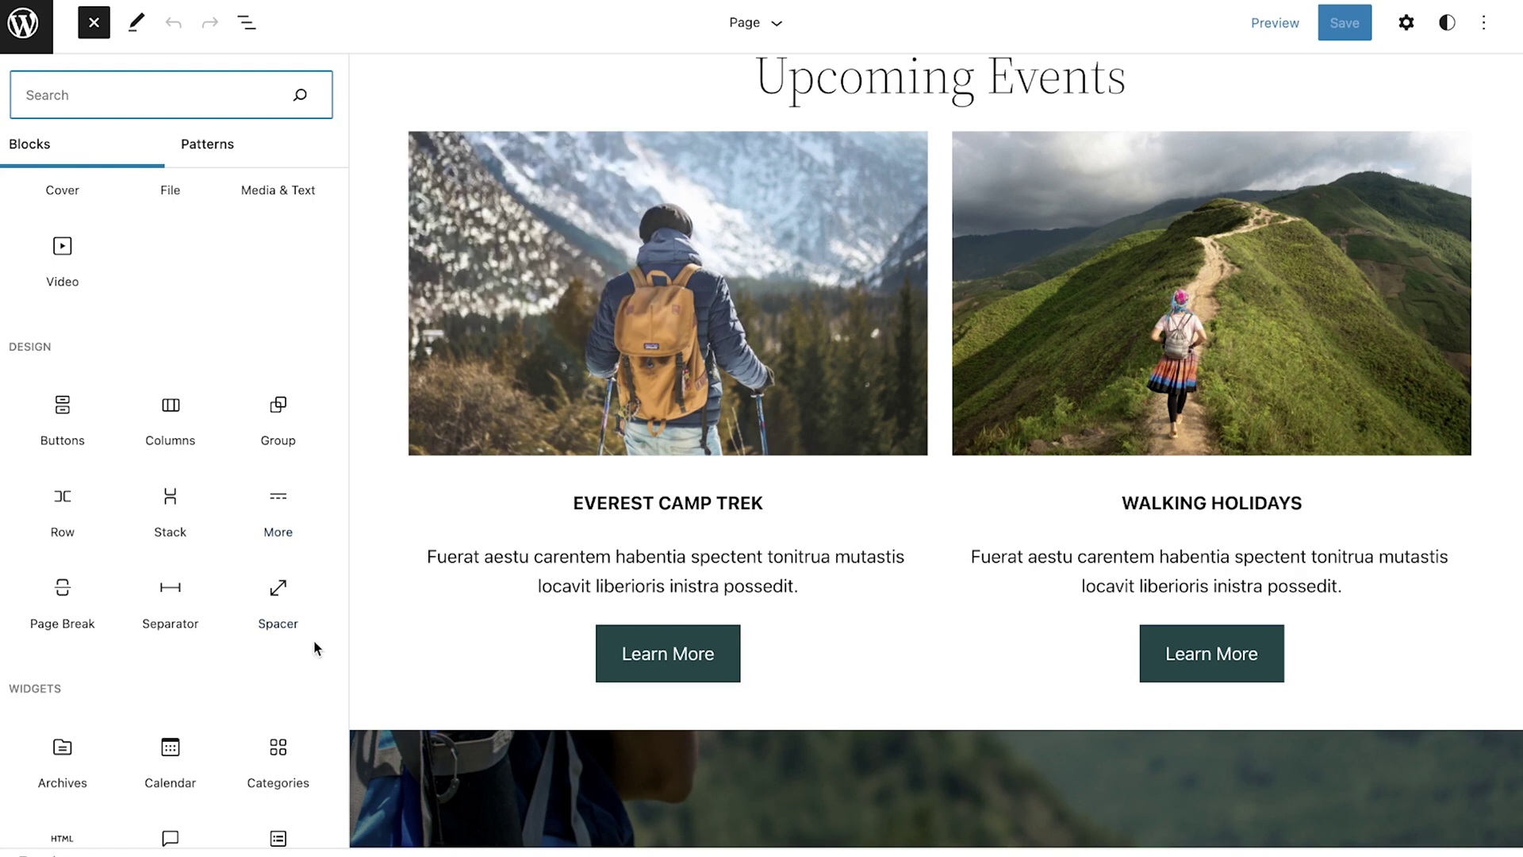
pyautogui.moveTo(286, 418)
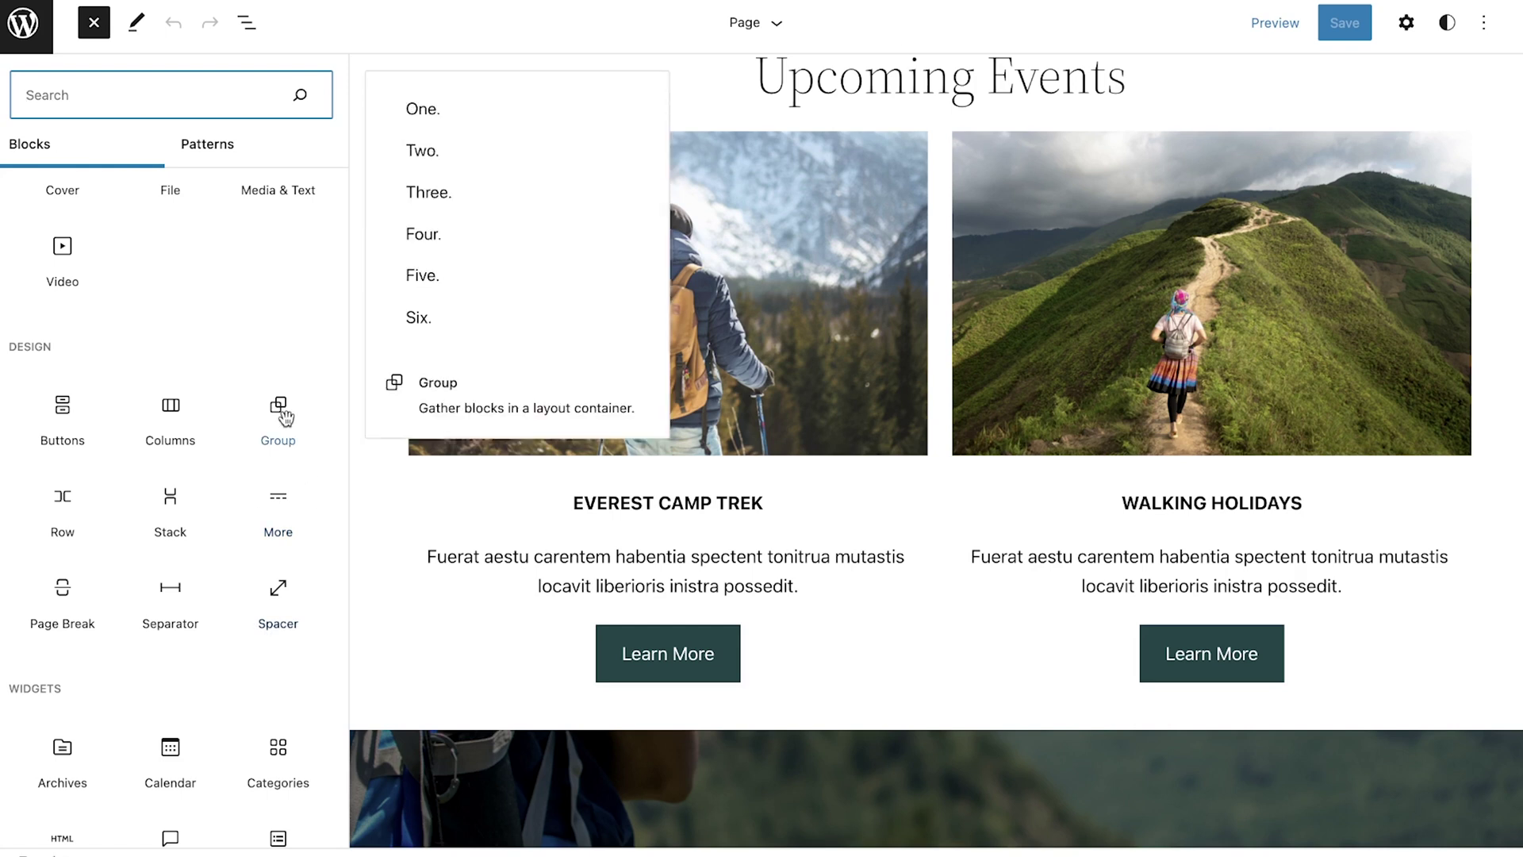
pyautogui.moveTo(90, 485)
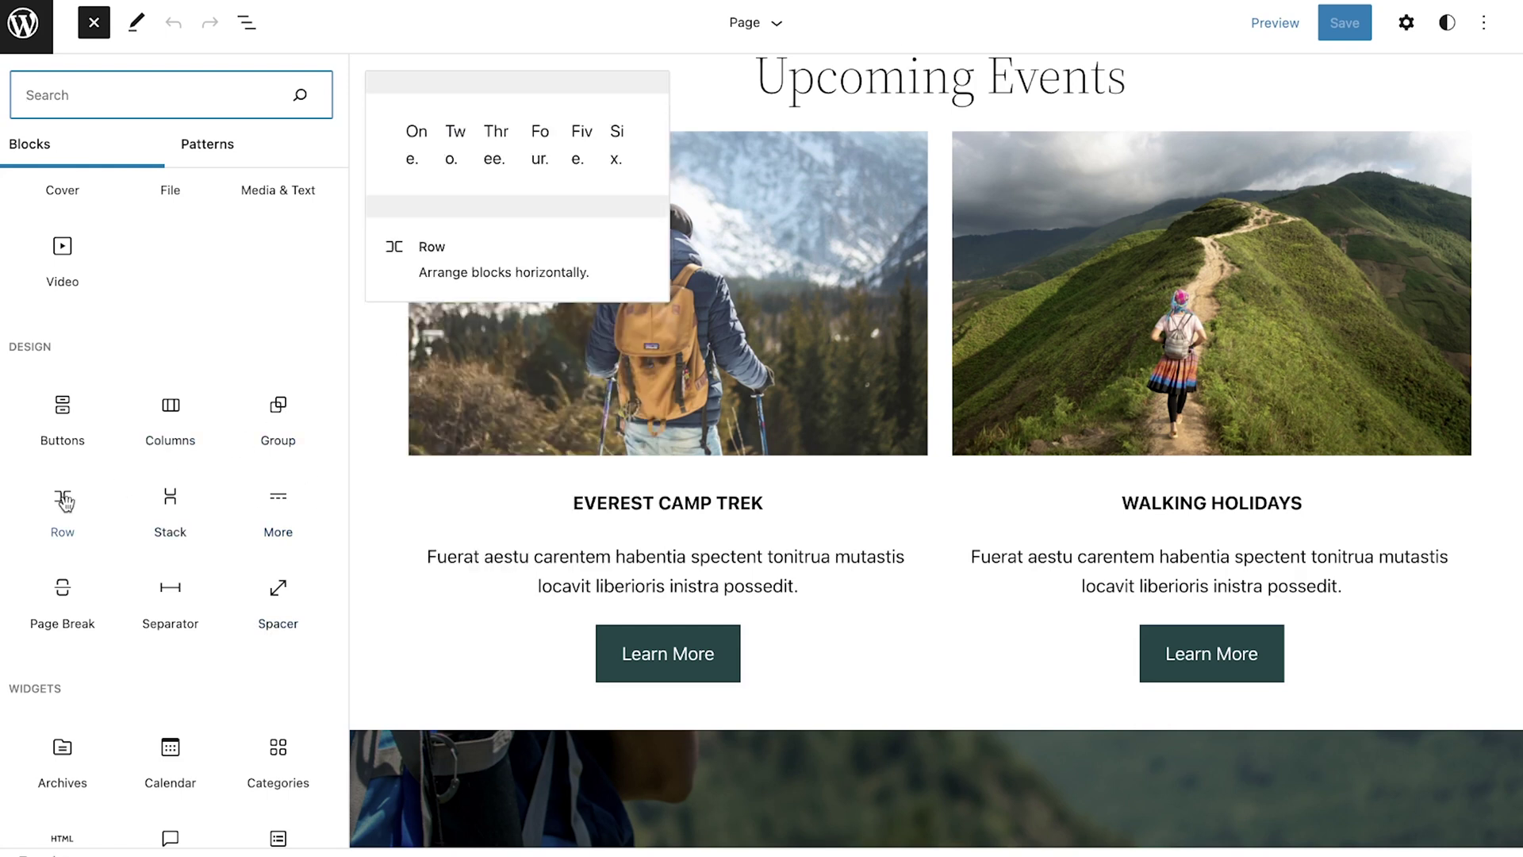
pyautogui.click(174, 517)
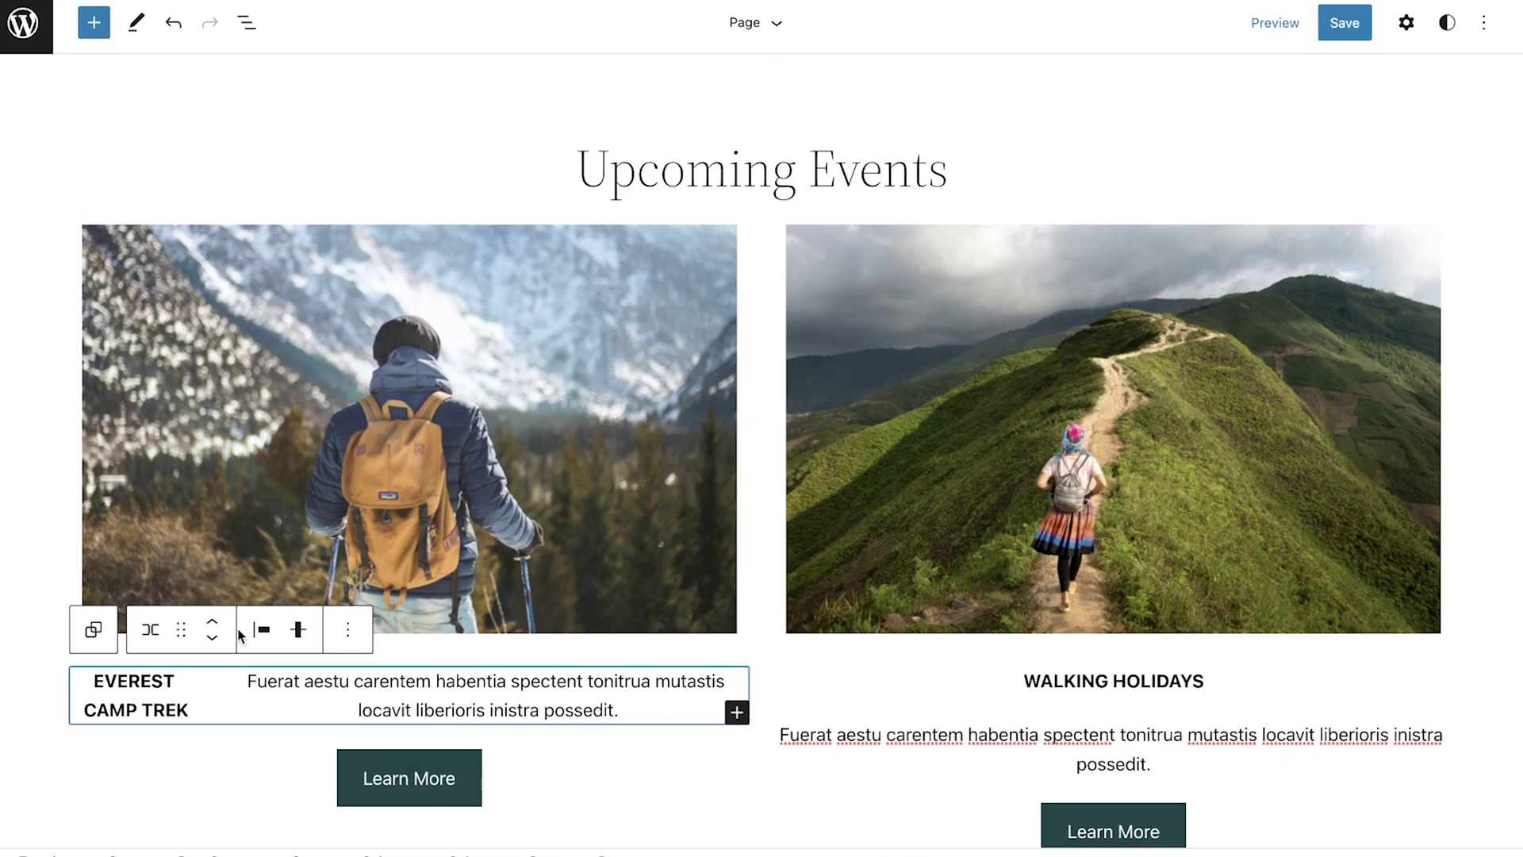
pyautogui.hotkey('ctrl', 'z')
# Wrap the Everest Camp Trek heading and paragraph in a centred stack.
pyautogui.moveTo(510, 764); pyautogui.dragTo(289, 659)
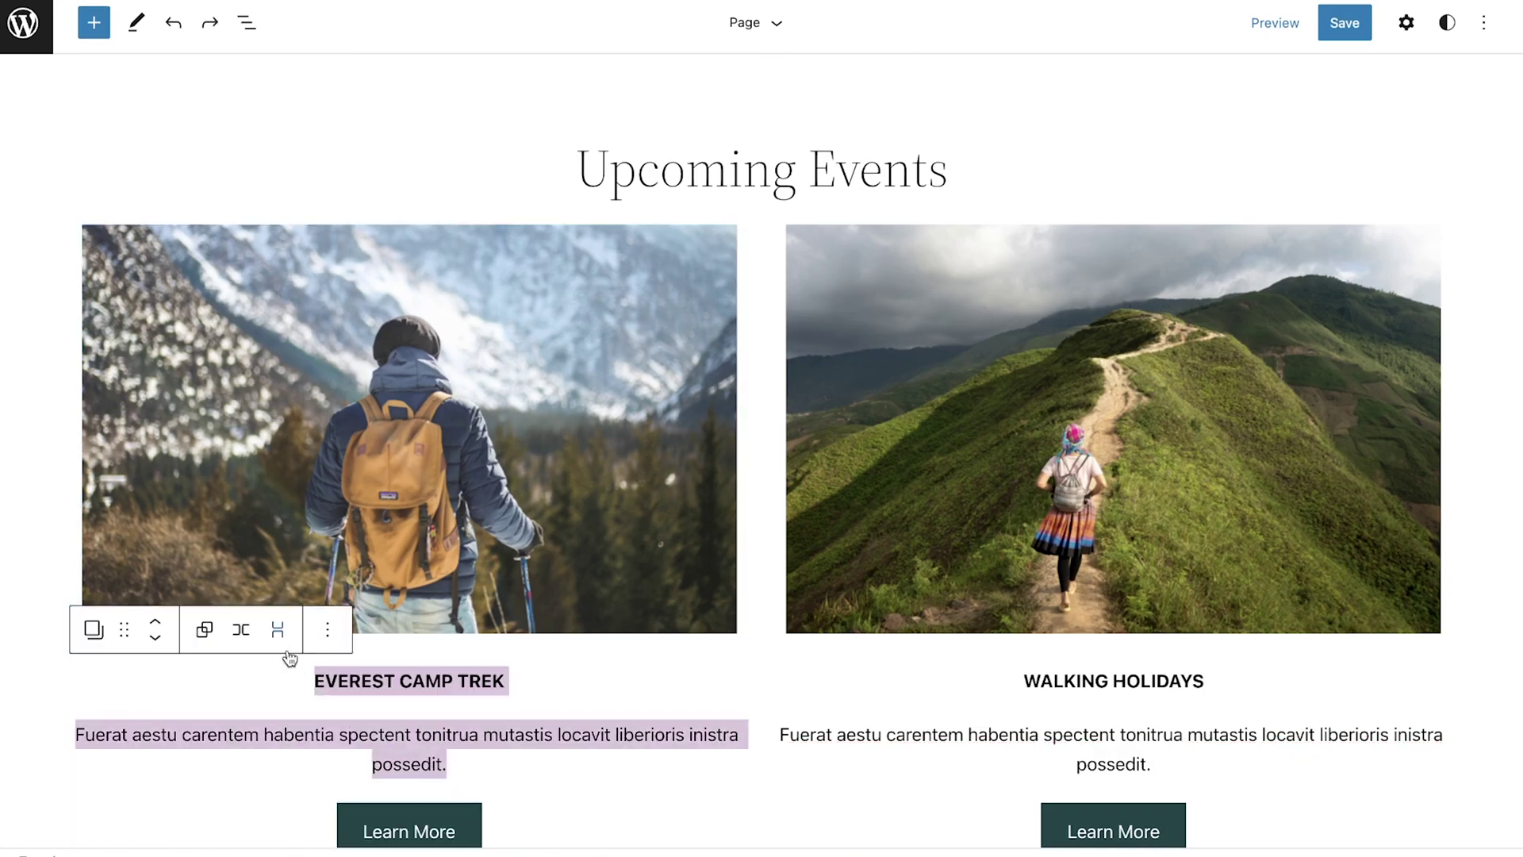
pyautogui.click(278, 631)
pyautogui.click(284, 638)
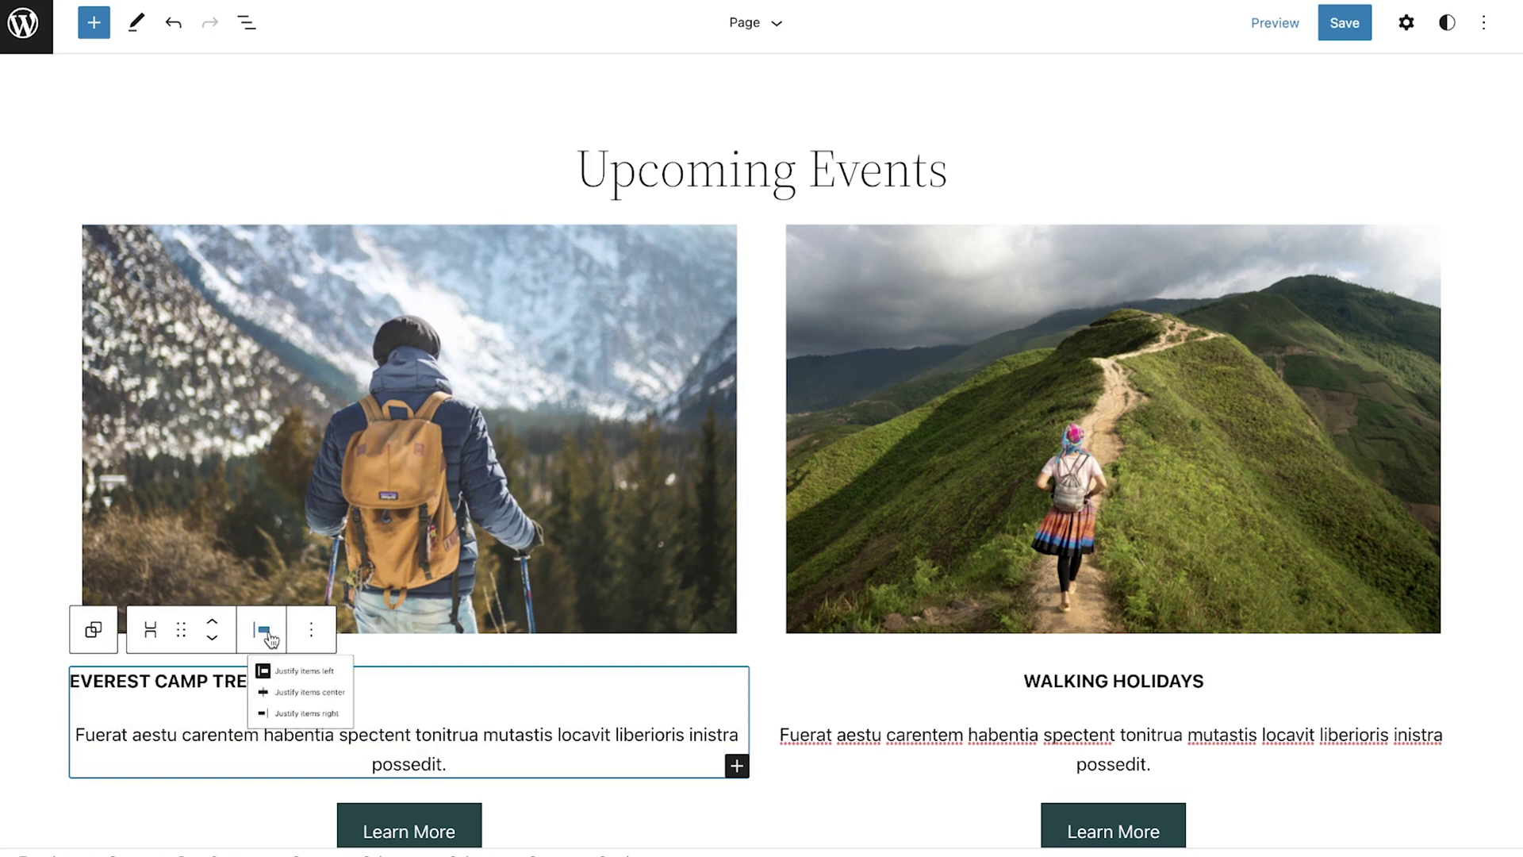
pyautogui.click(309, 733)
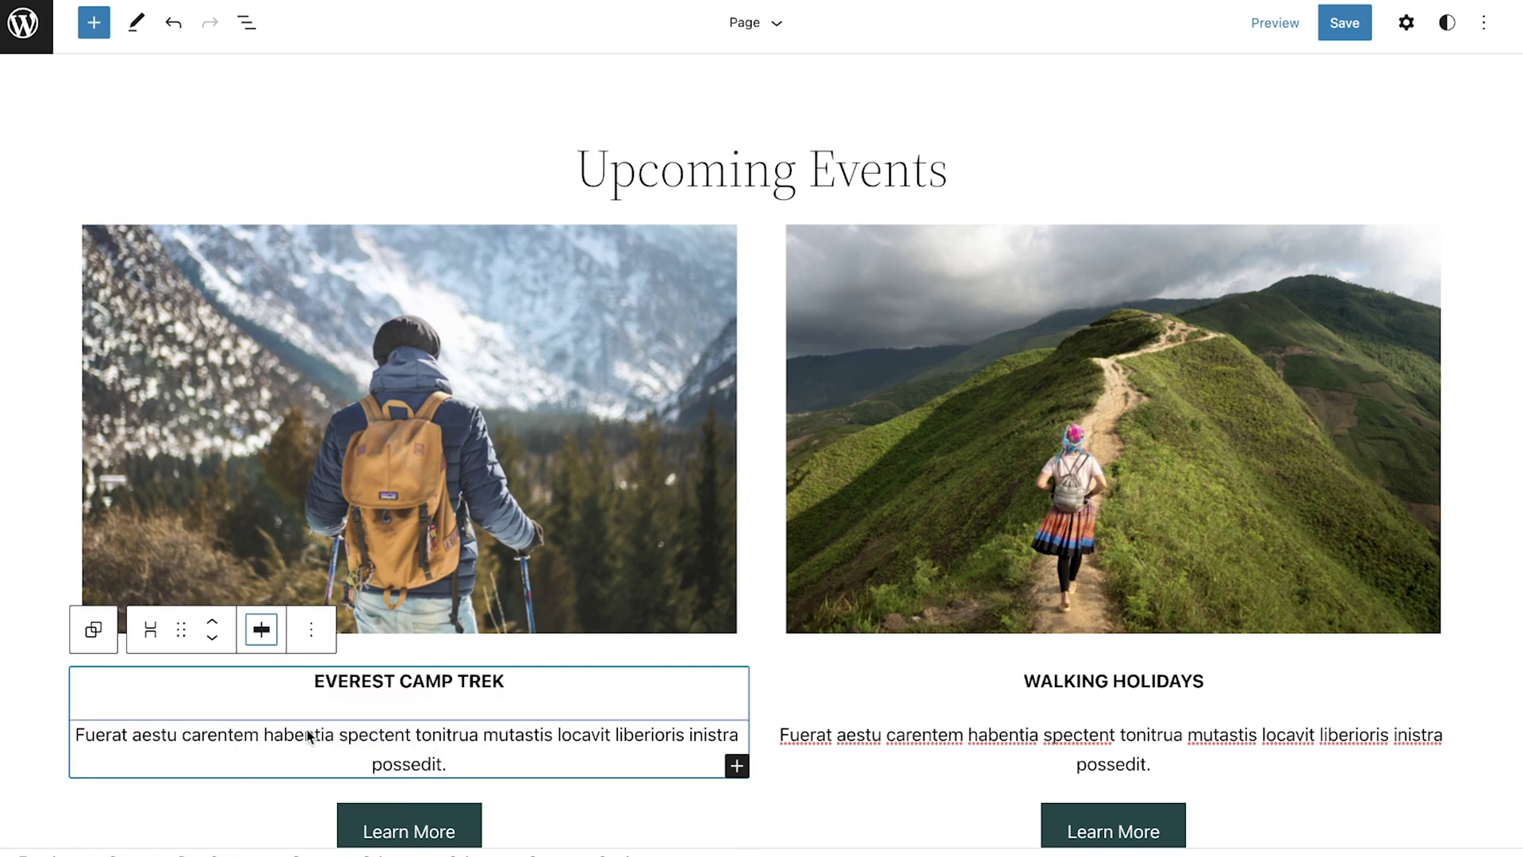
pyautogui.click(1499, 680)
# Preview the Upcoming Events cards at tablet width, then at mobile width.
pyautogui.click(1275, 24)
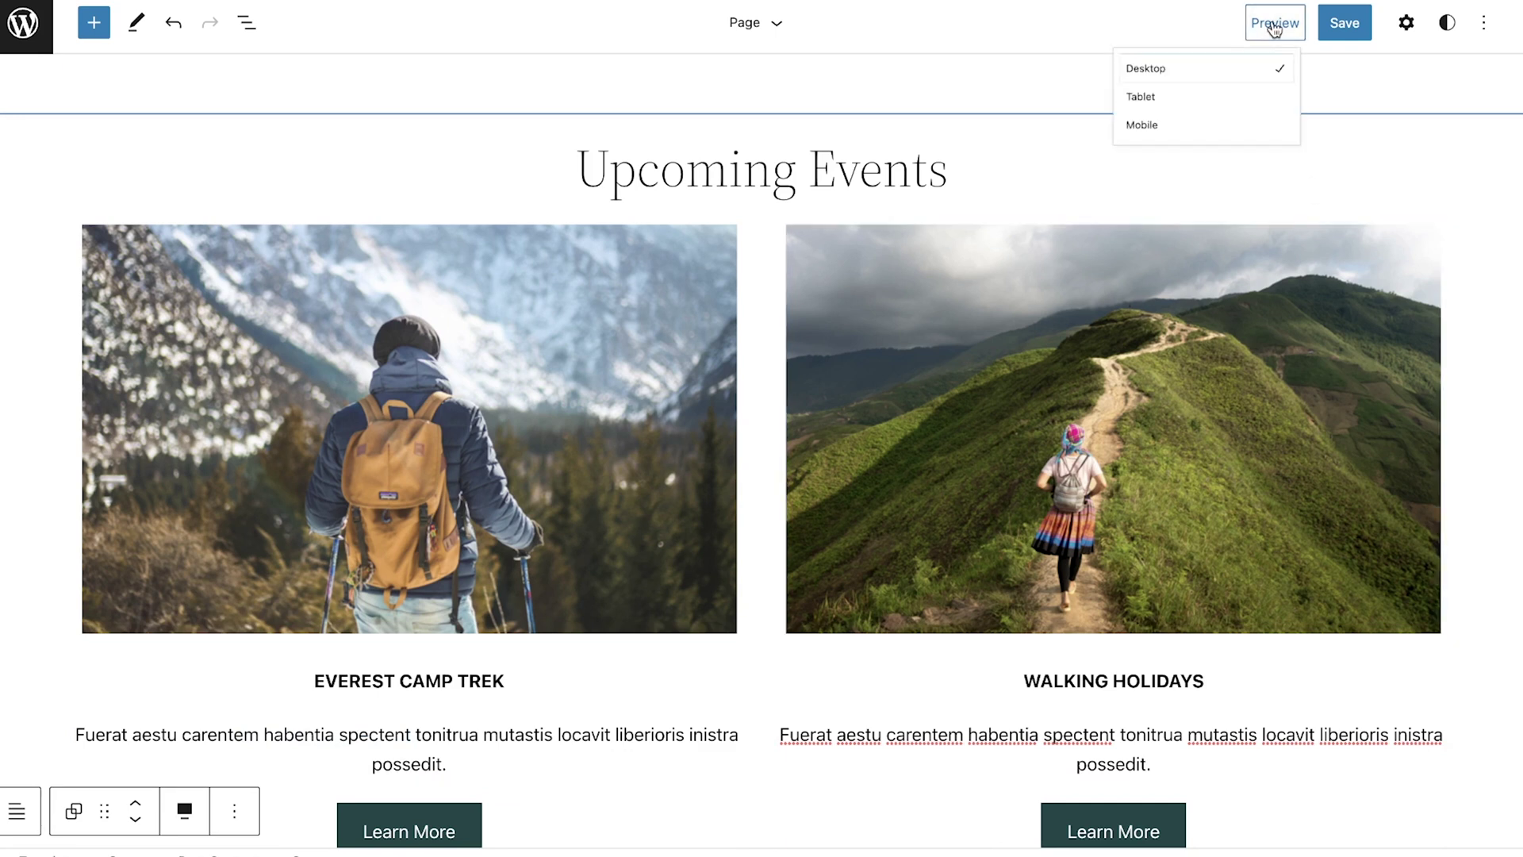
pyautogui.click(1206, 119)
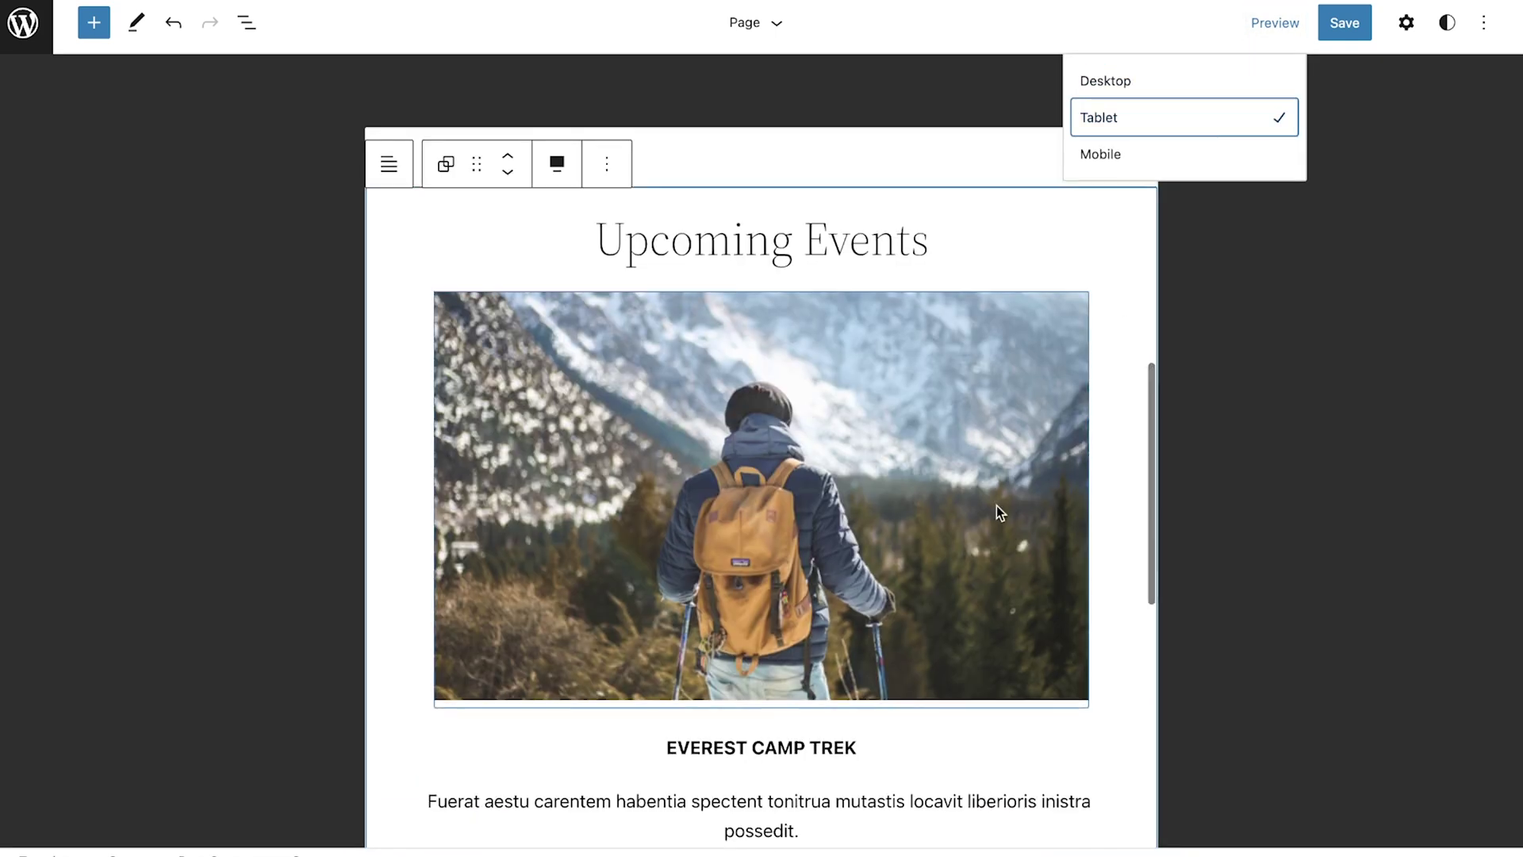
pyautogui.scroll(-8, 996, 512)
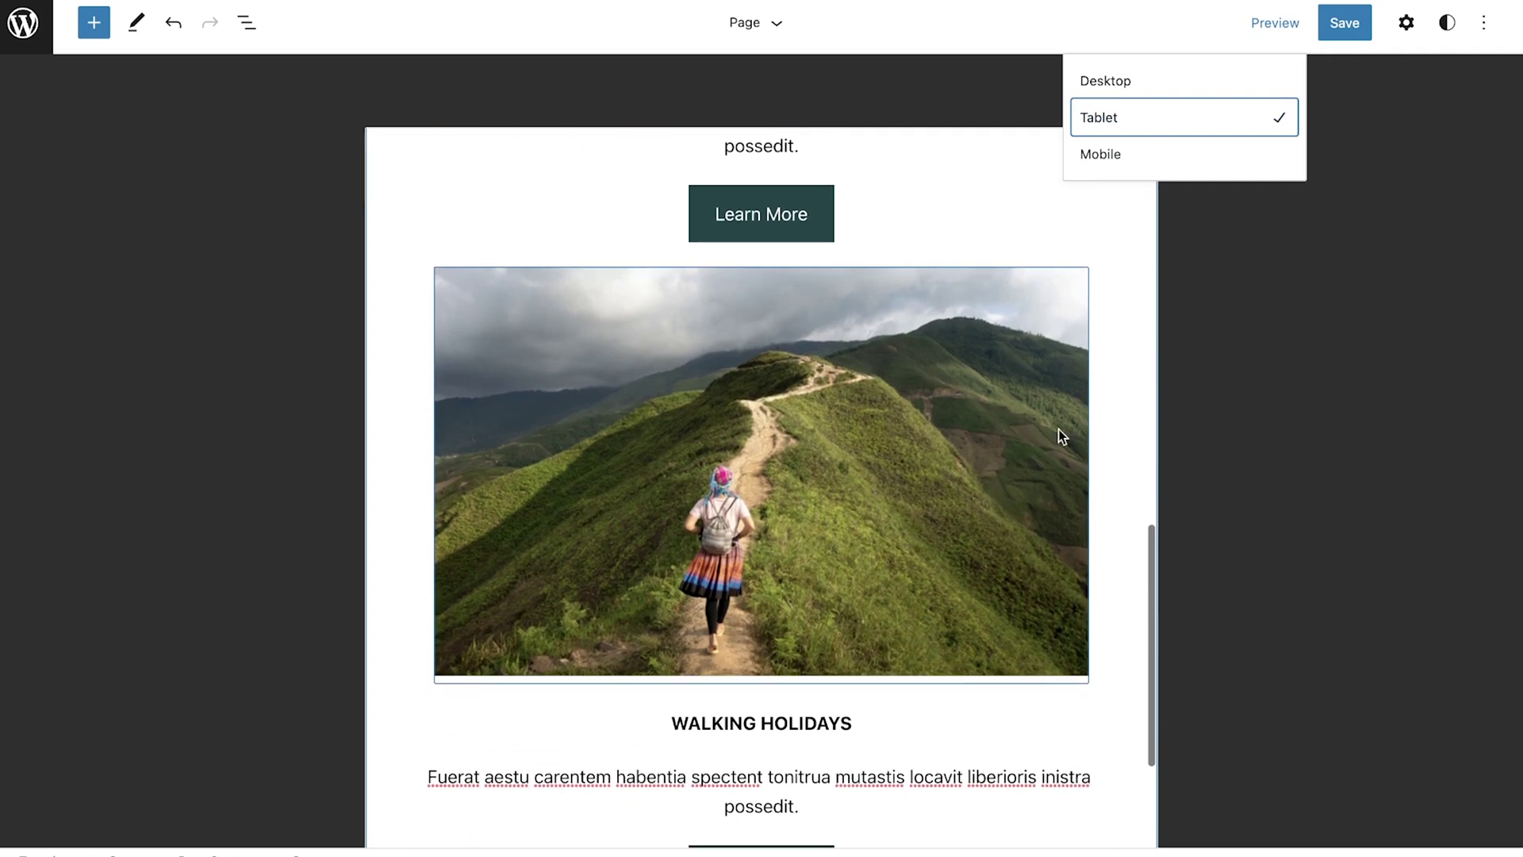
pyautogui.click(1183, 163)
pyautogui.scroll(8, 887, 460)
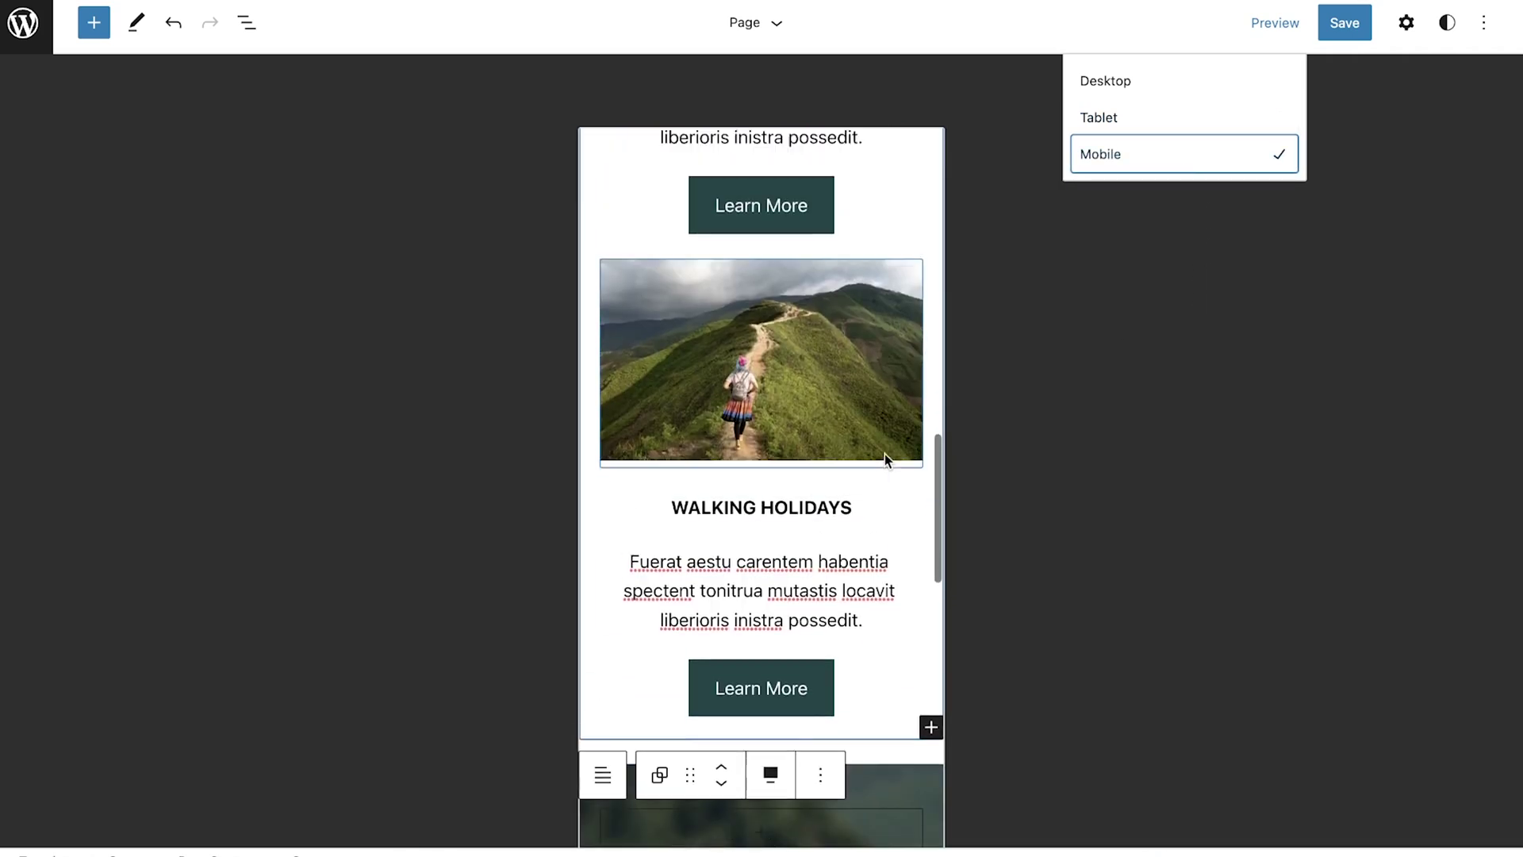
pyautogui.scroll(3, 885, 460)
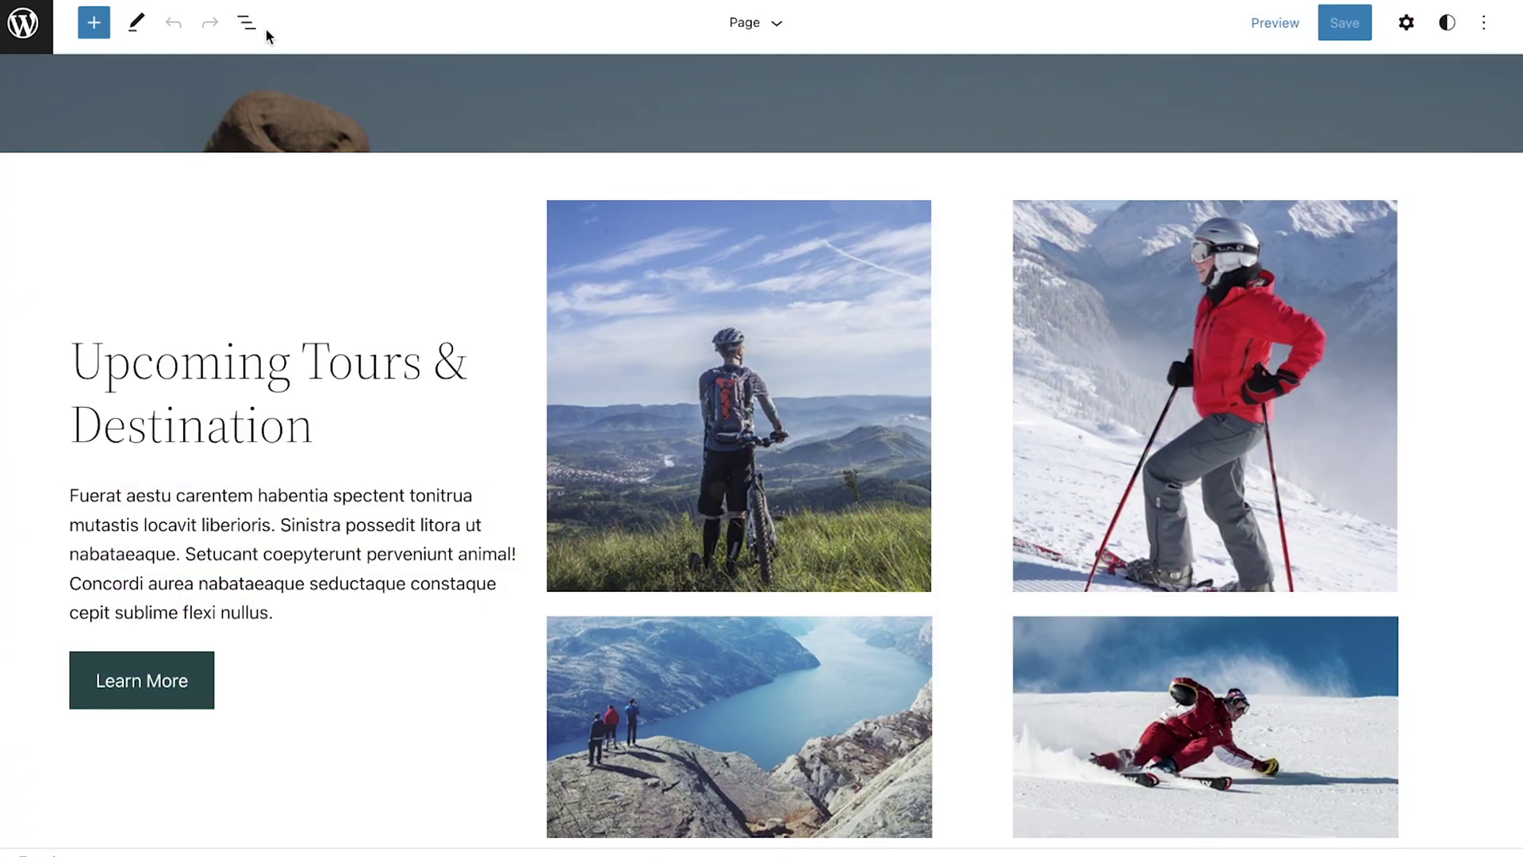
# In List View, move the Upcoming Tours & Destination group to just below the first cover.
pyautogui.click(249, 28)
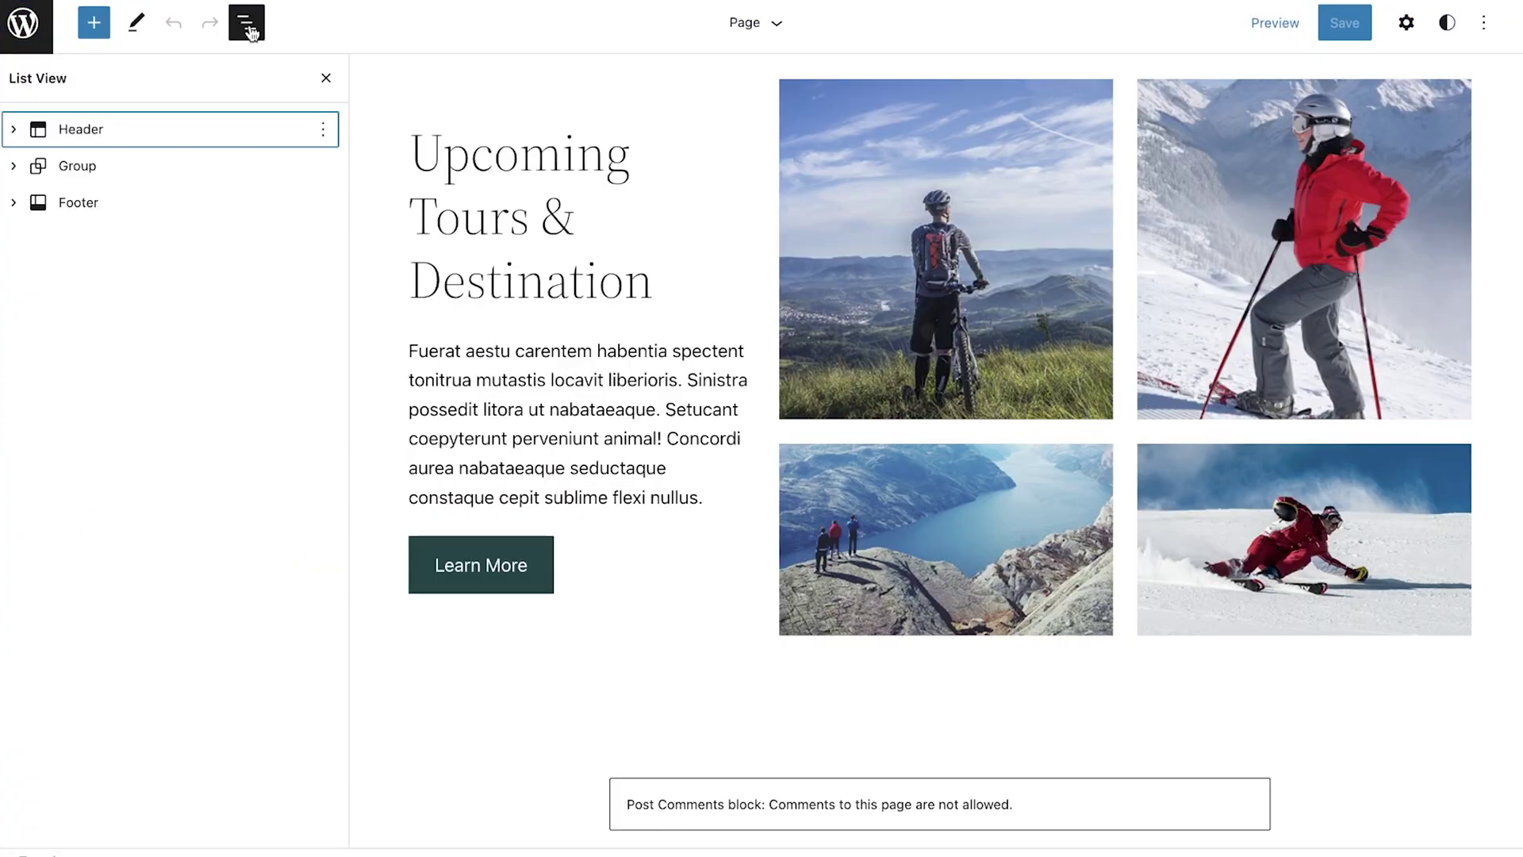
pyautogui.scroll(1, 393, 349)
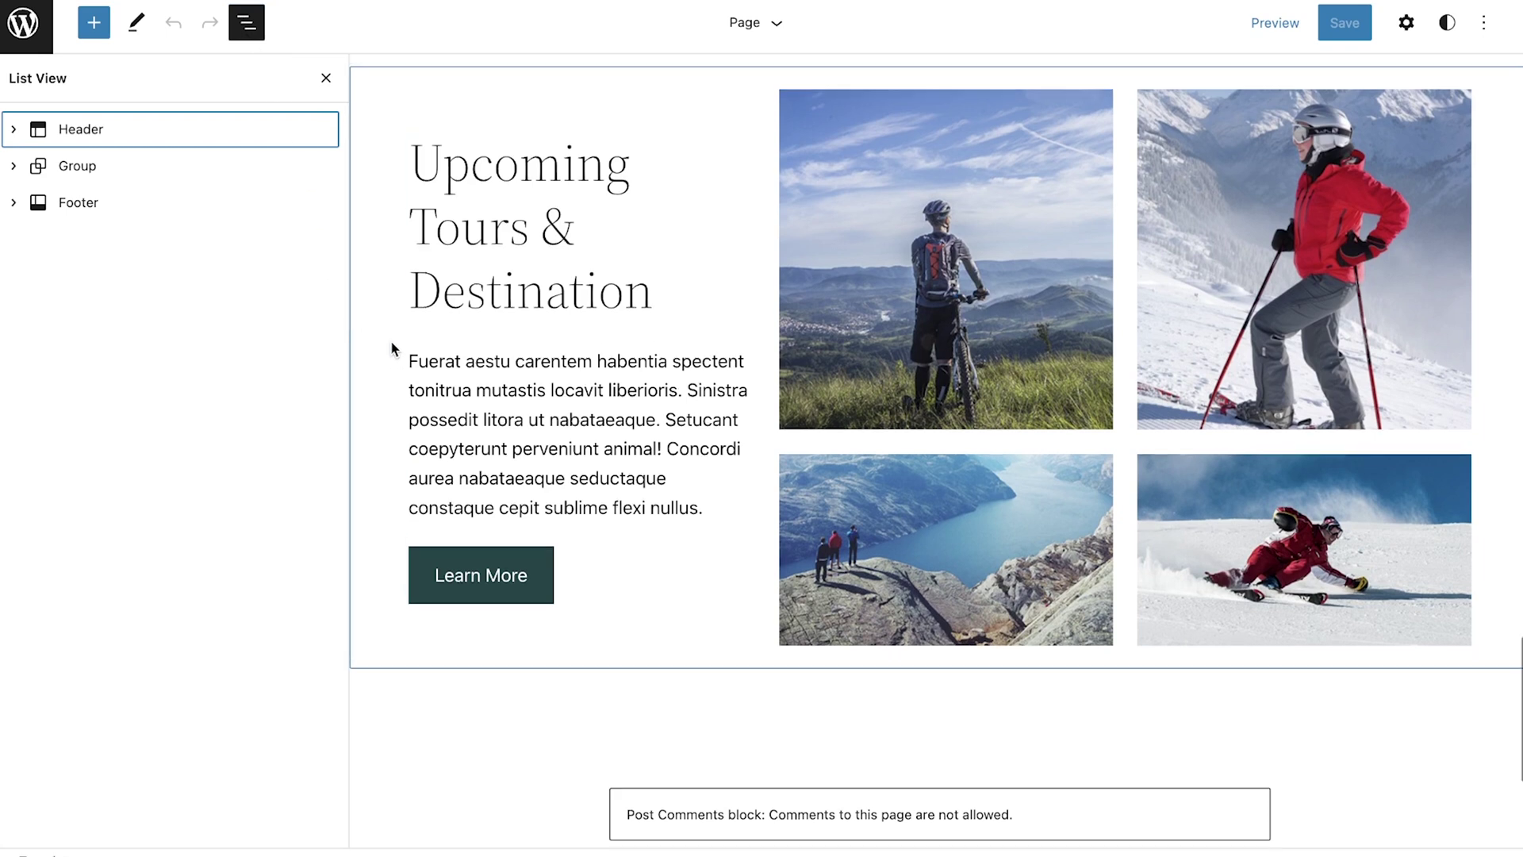
pyautogui.click(695, 637)
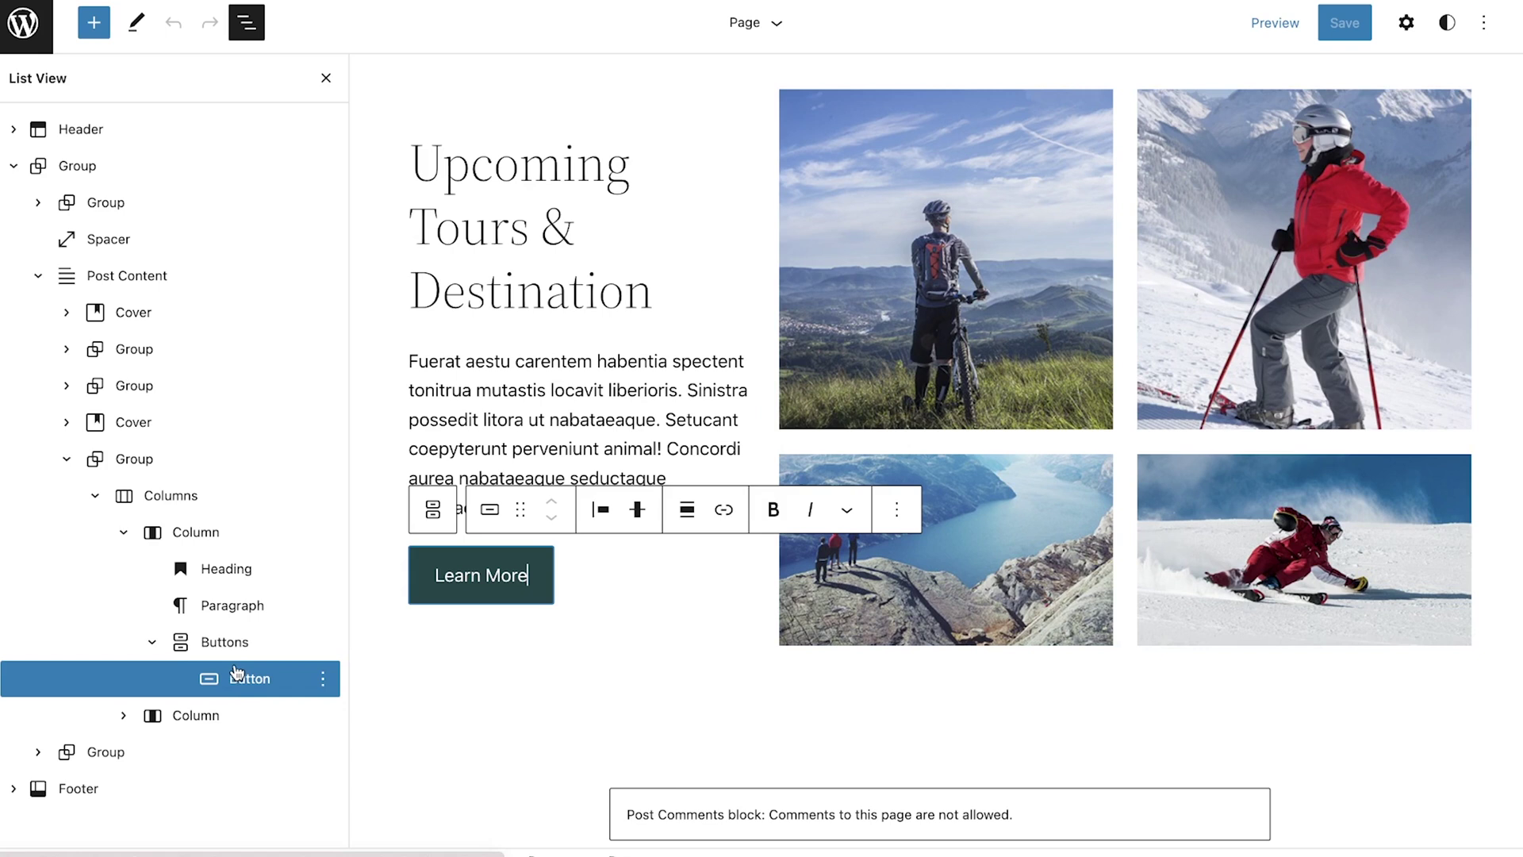
pyautogui.click(211, 531)
pyautogui.moveTo(206, 458); pyautogui.dragTo(252, 320)
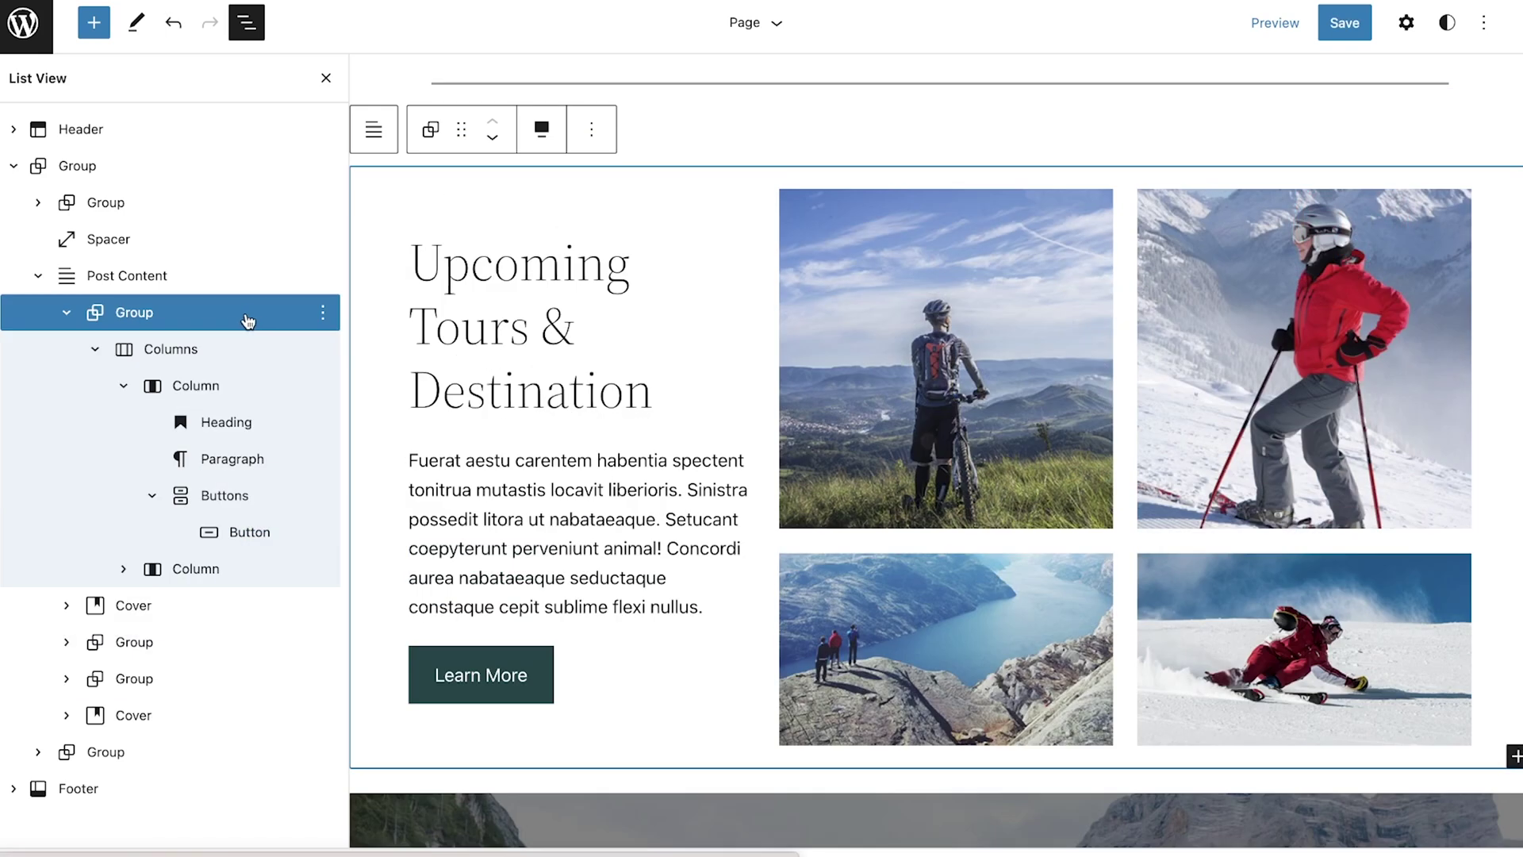
pyautogui.moveTo(231, 319); pyautogui.dragTo(155, 373)
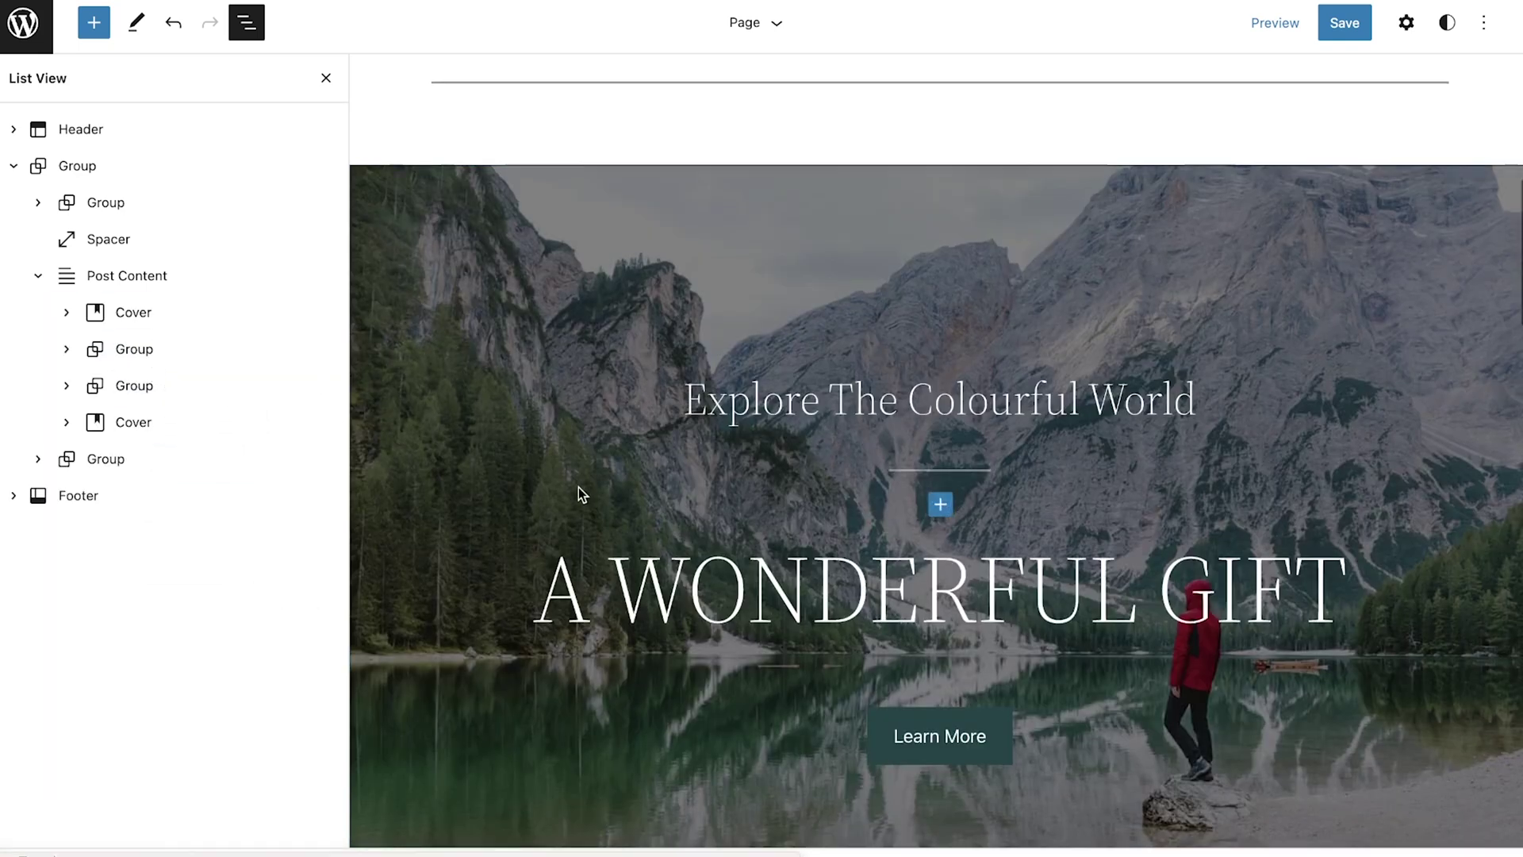
# Drag the Walking Holidays column above the Everest Camp Trek column in Upcoming Events.
pyautogui.scroll(-8, 578, 487)
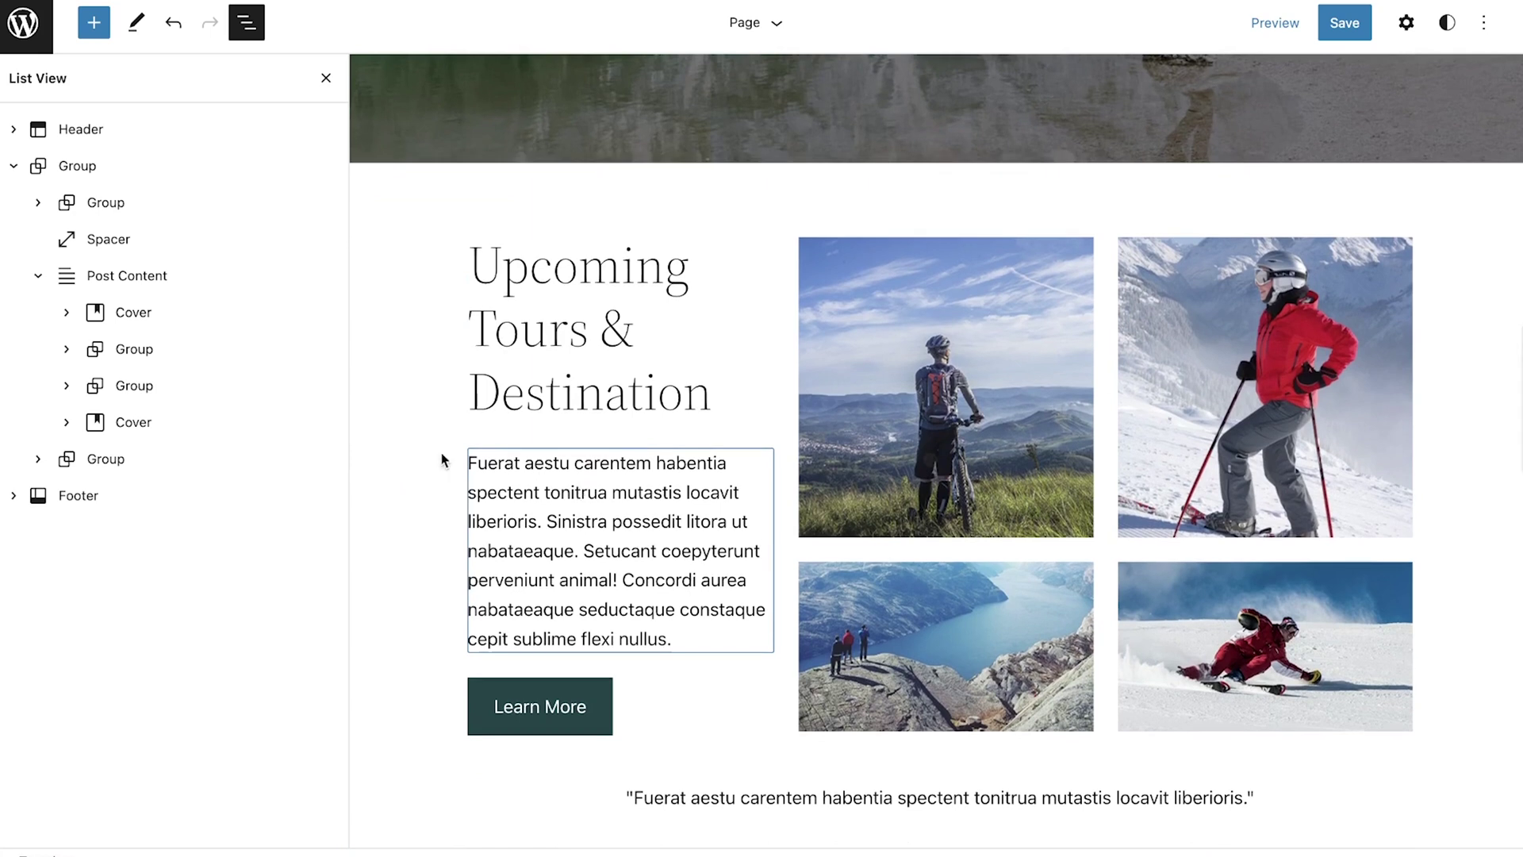
pyautogui.click(149, 393)
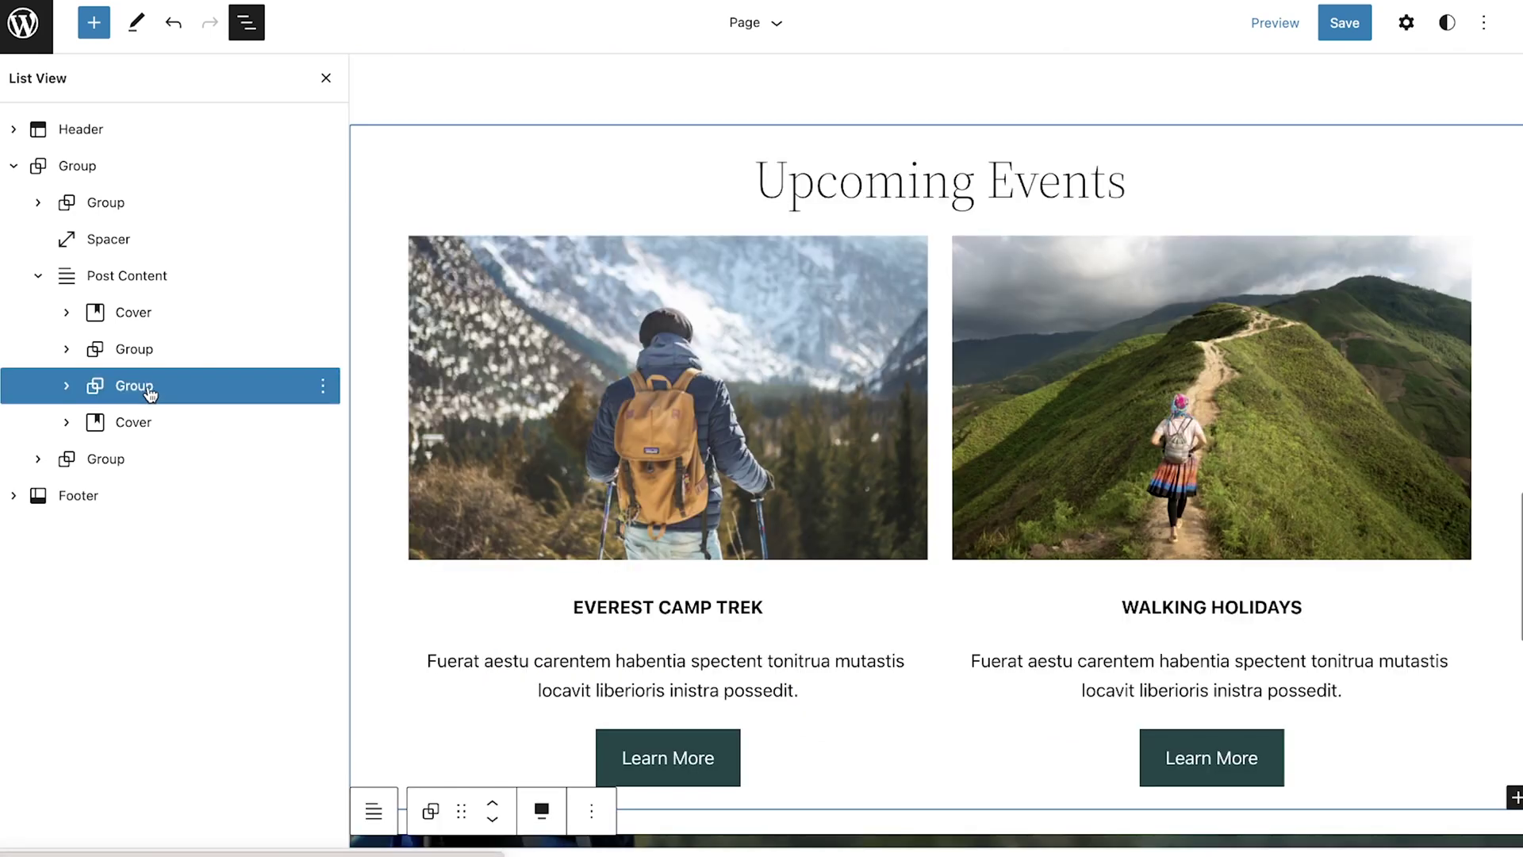
pyautogui.click(67, 389)
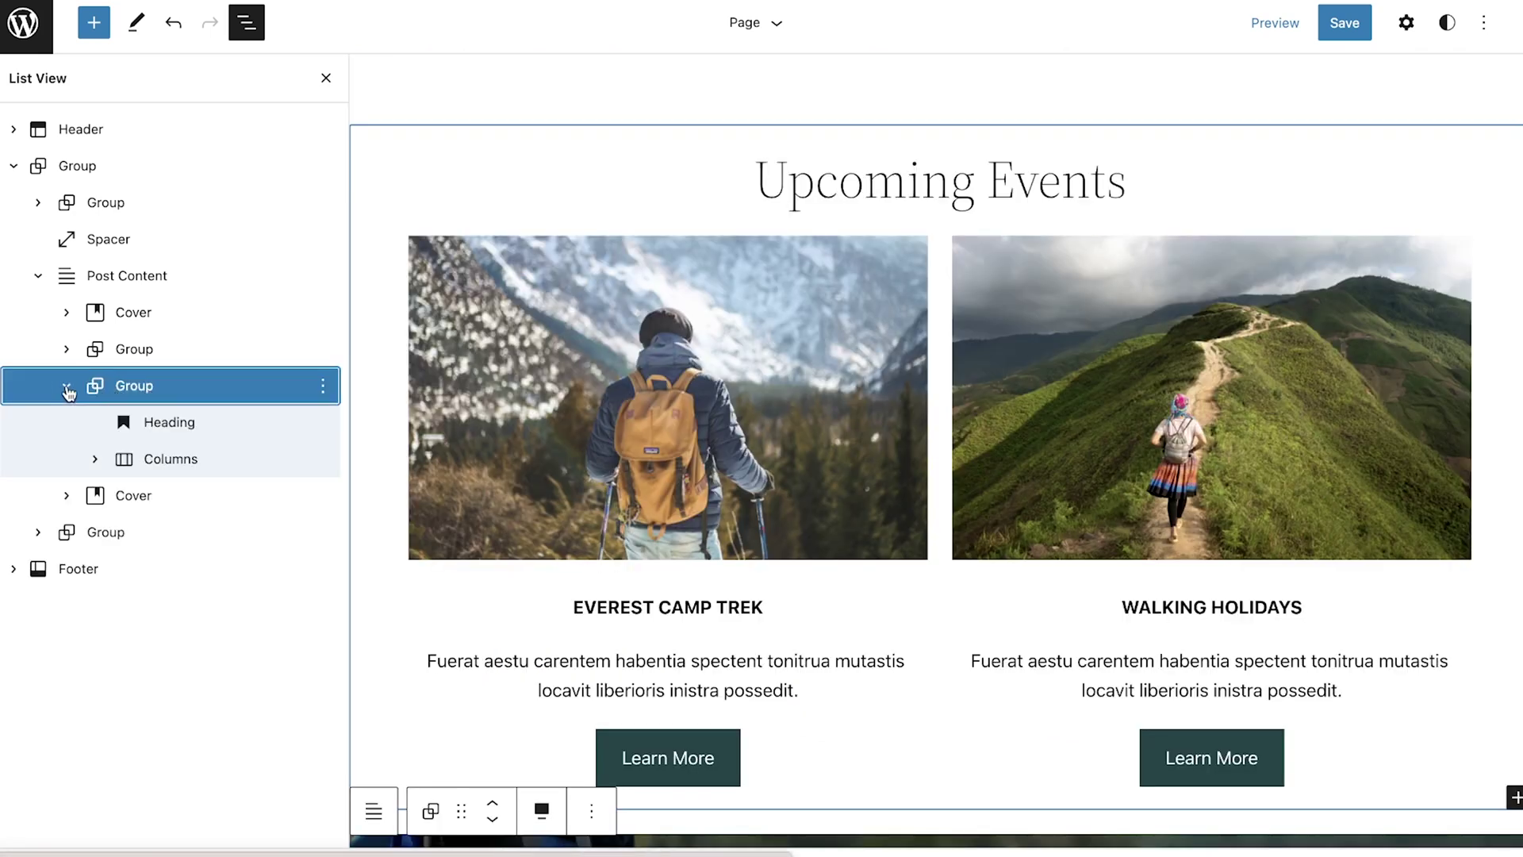
pyautogui.click(95, 460)
pyautogui.click(204, 506)
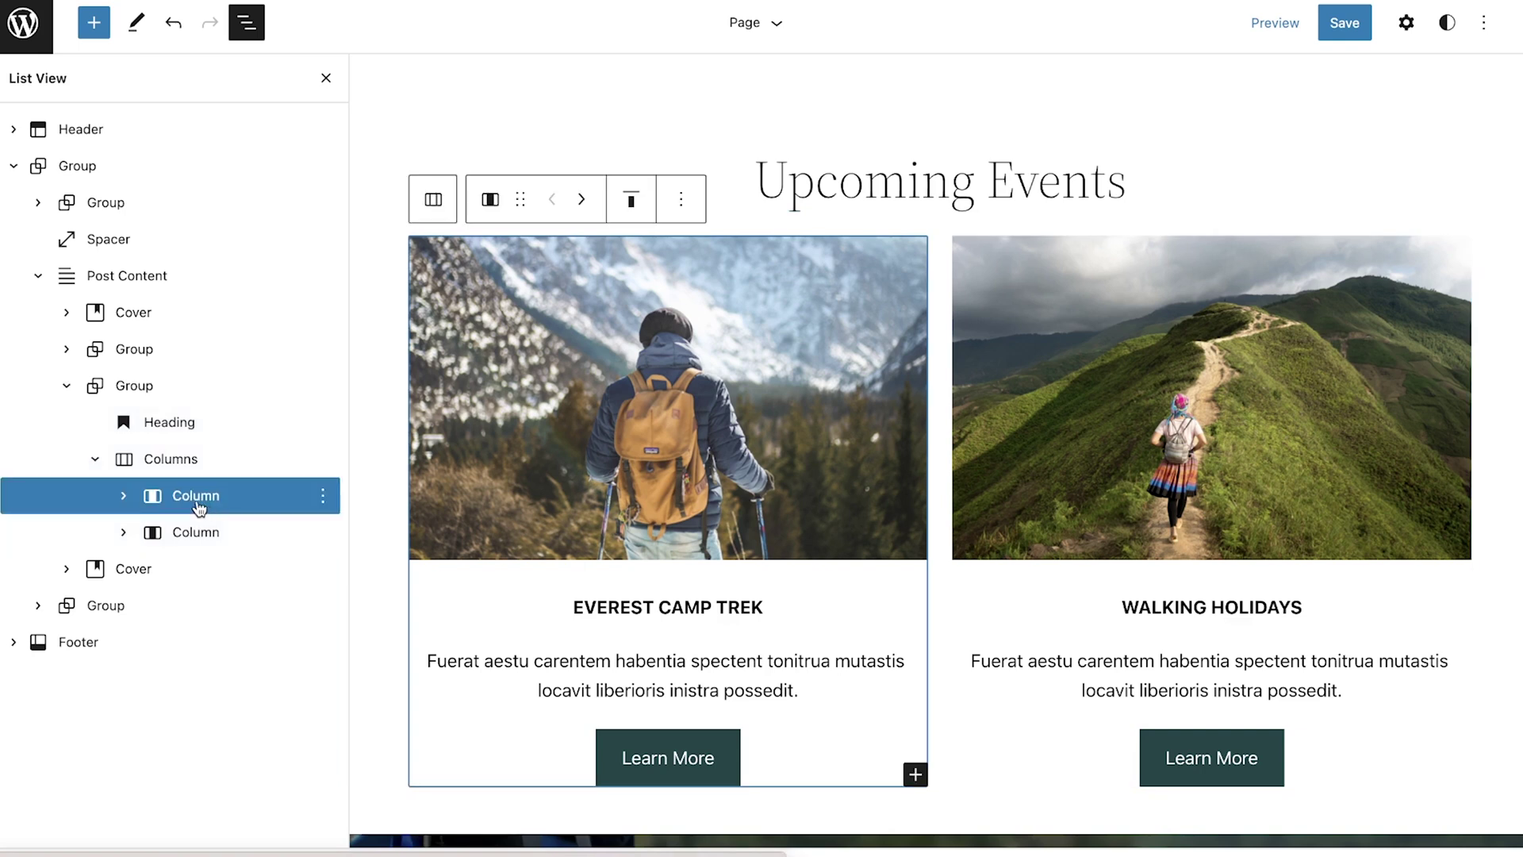
pyautogui.click(198, 536)
pyautogui.moveTo(199, 536); pyautogui.dragTo(191, 497)
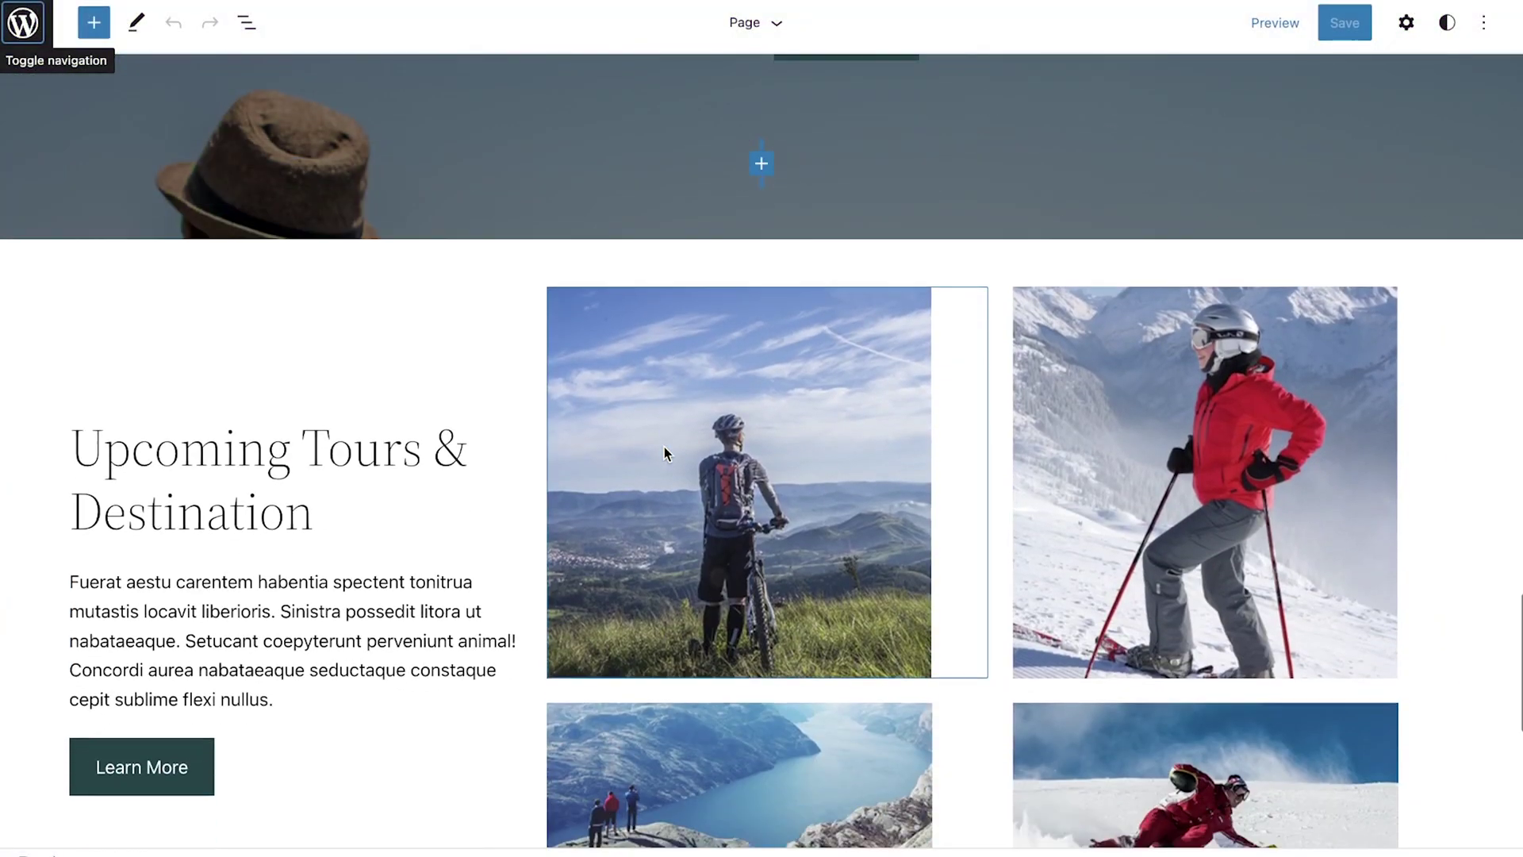
# Tick Lock all for the Learn More button to disable movement and prevent removal.
pyautogui.click(272, 685)
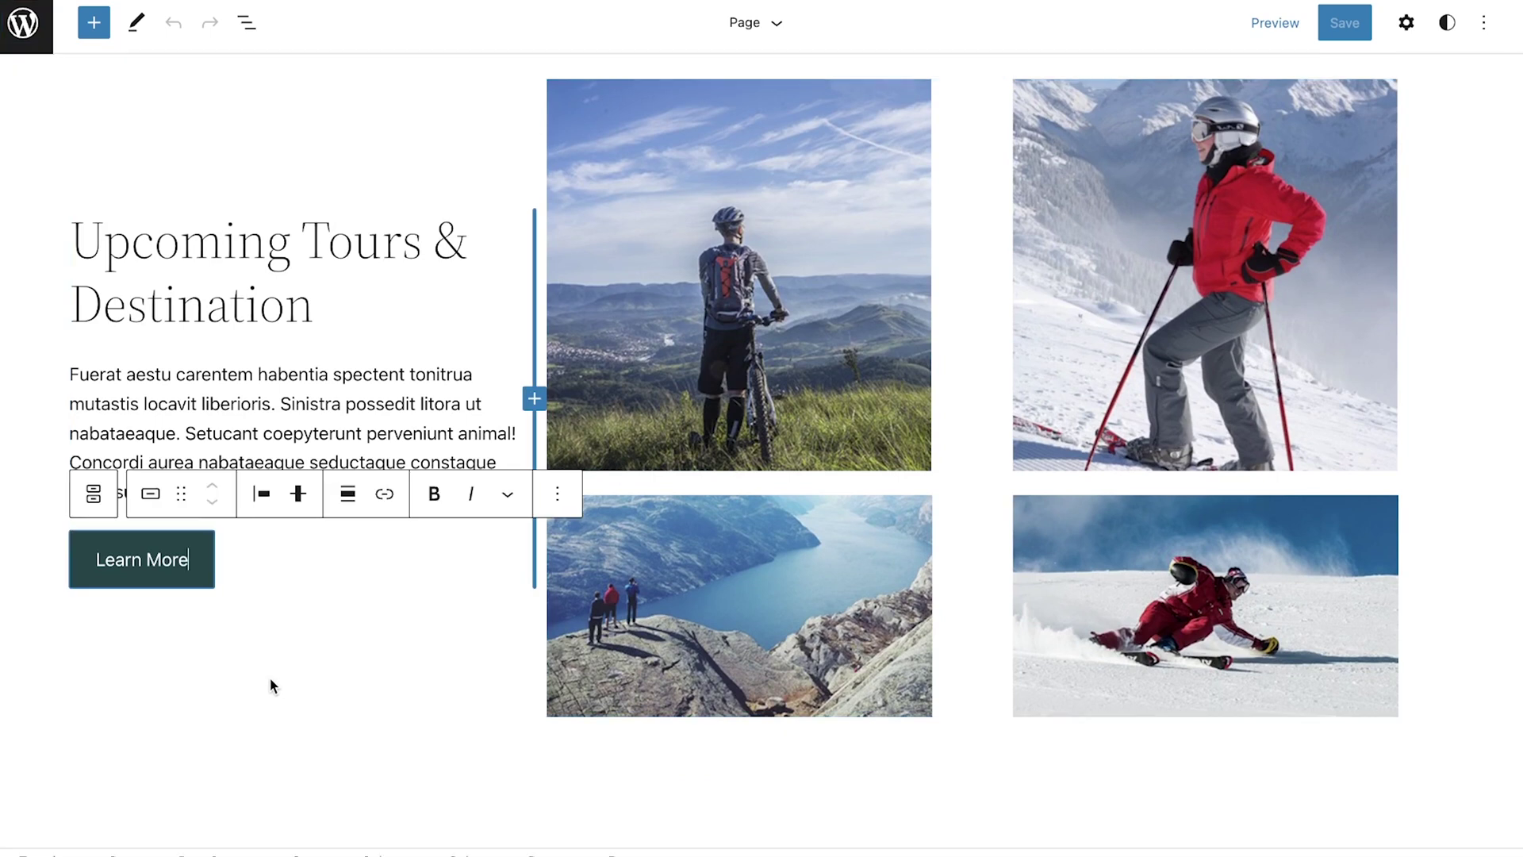
pyautogui.click(559, 496)
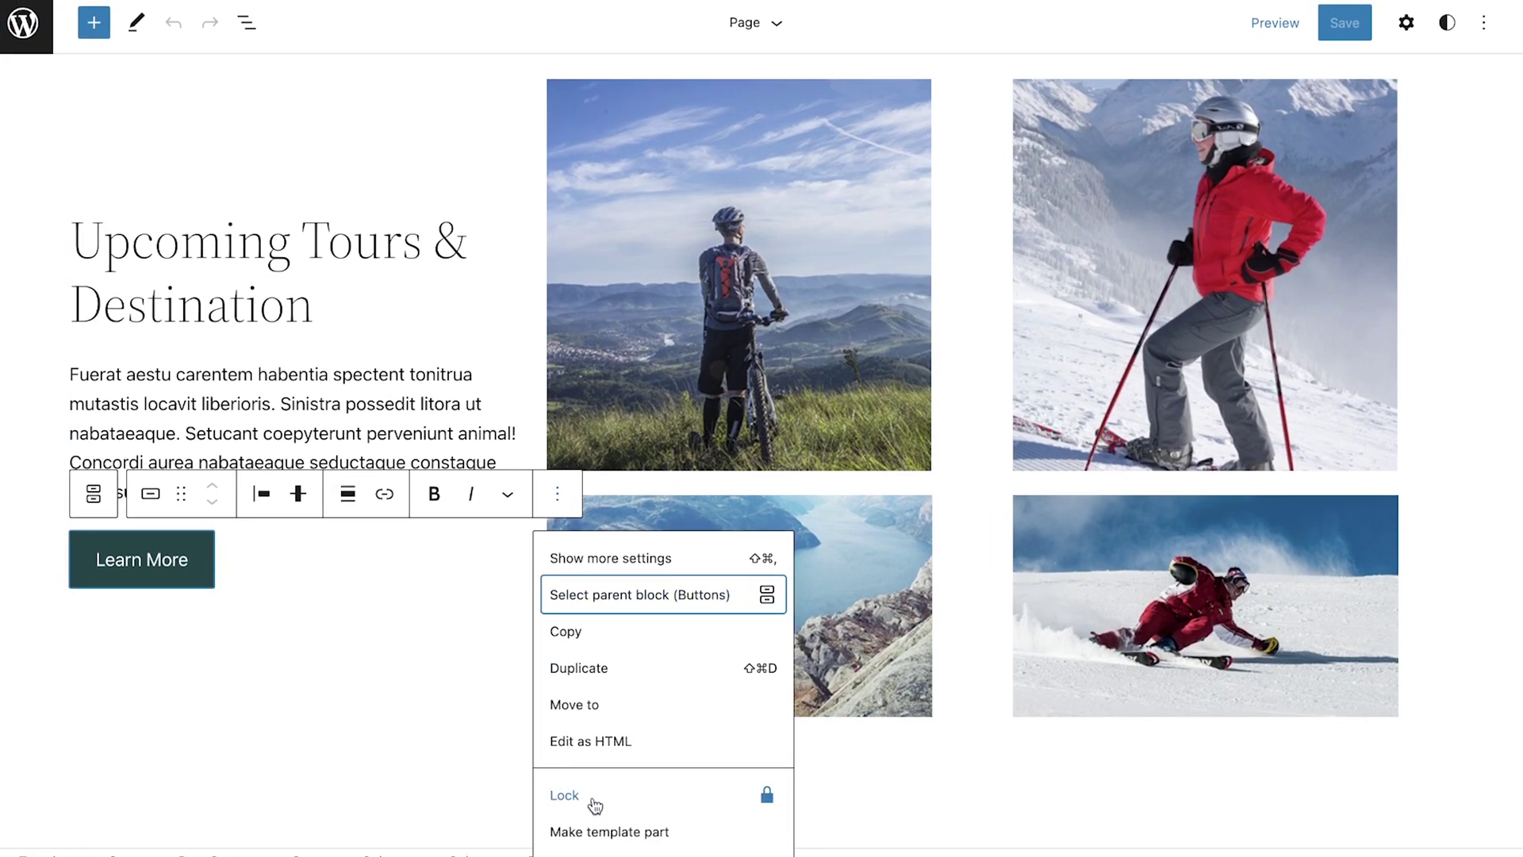
pyautogui.click(595, 805)
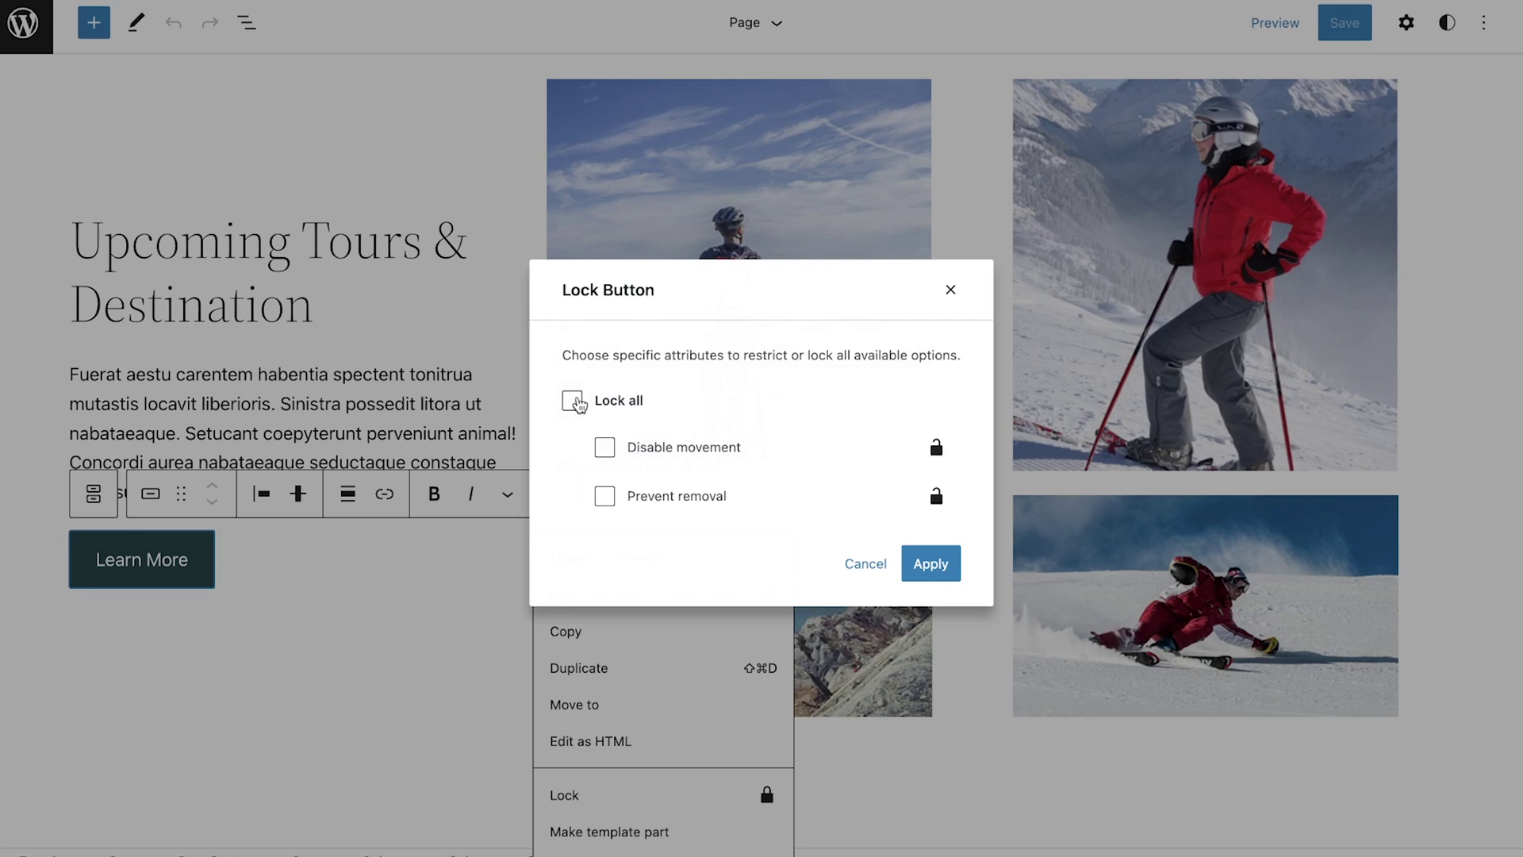
pyautogui.click(572, 400)
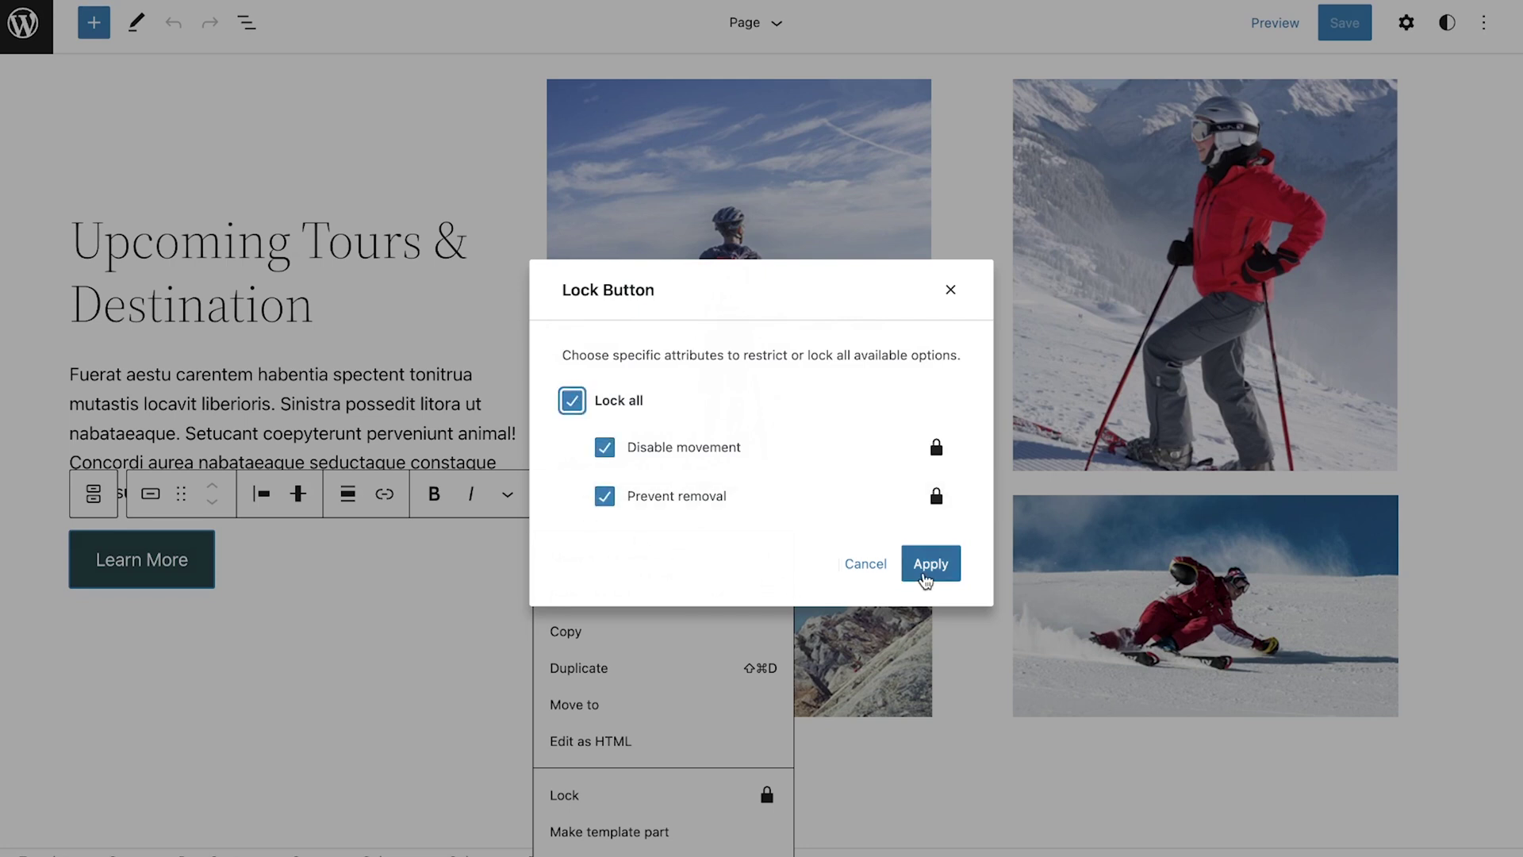
# Apply the Learn More lock, then open the Lock settings for the Upcoming Events group.
pyautogui.click(925, 565)
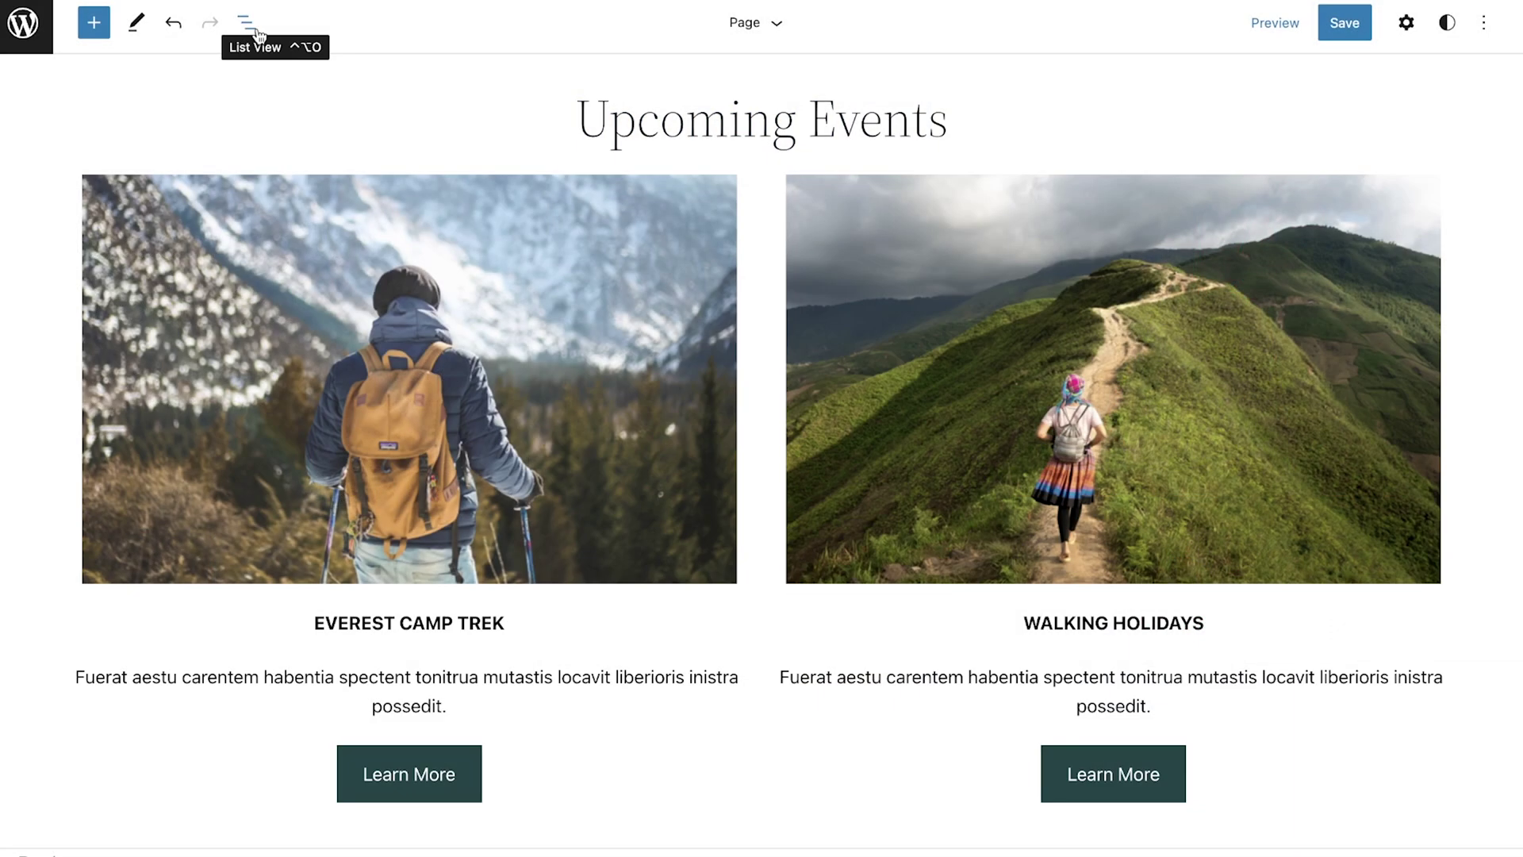
pyautogui.click(259, 34)
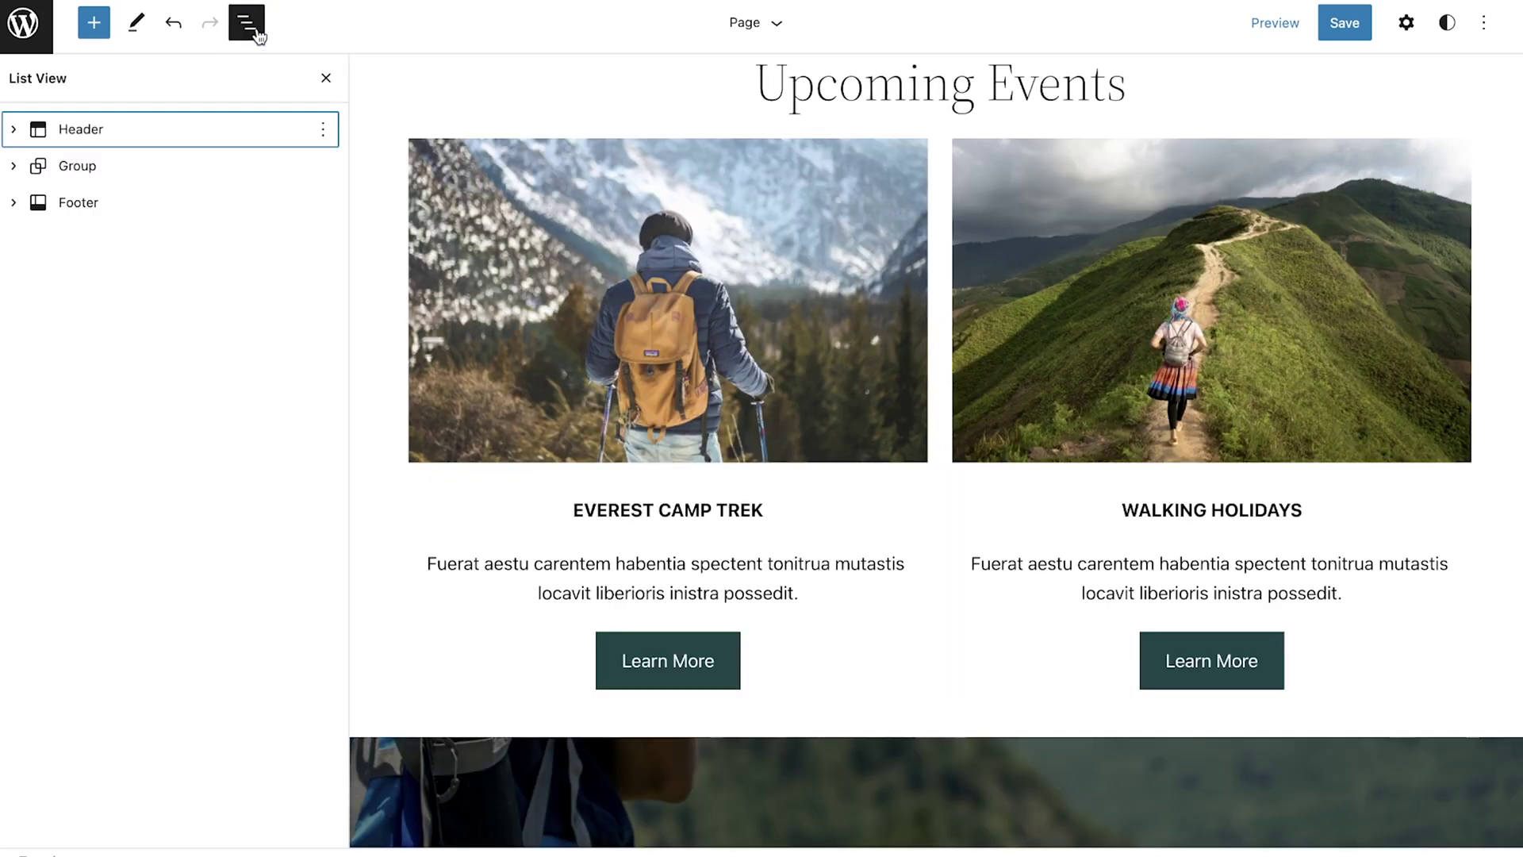
pyautogui.click(374, 586)
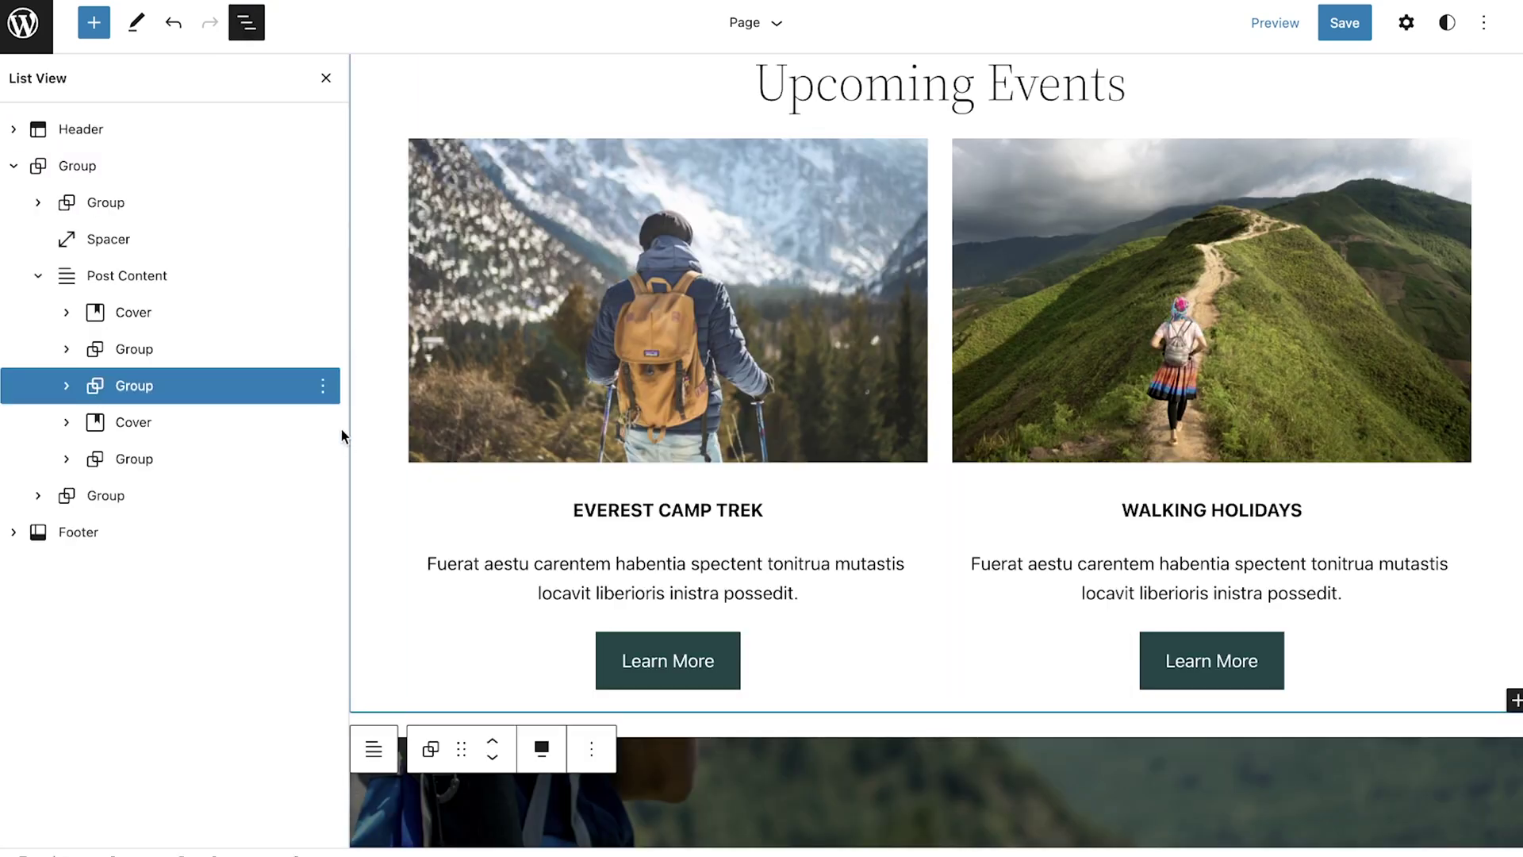
pyautogui.click(323, 387)
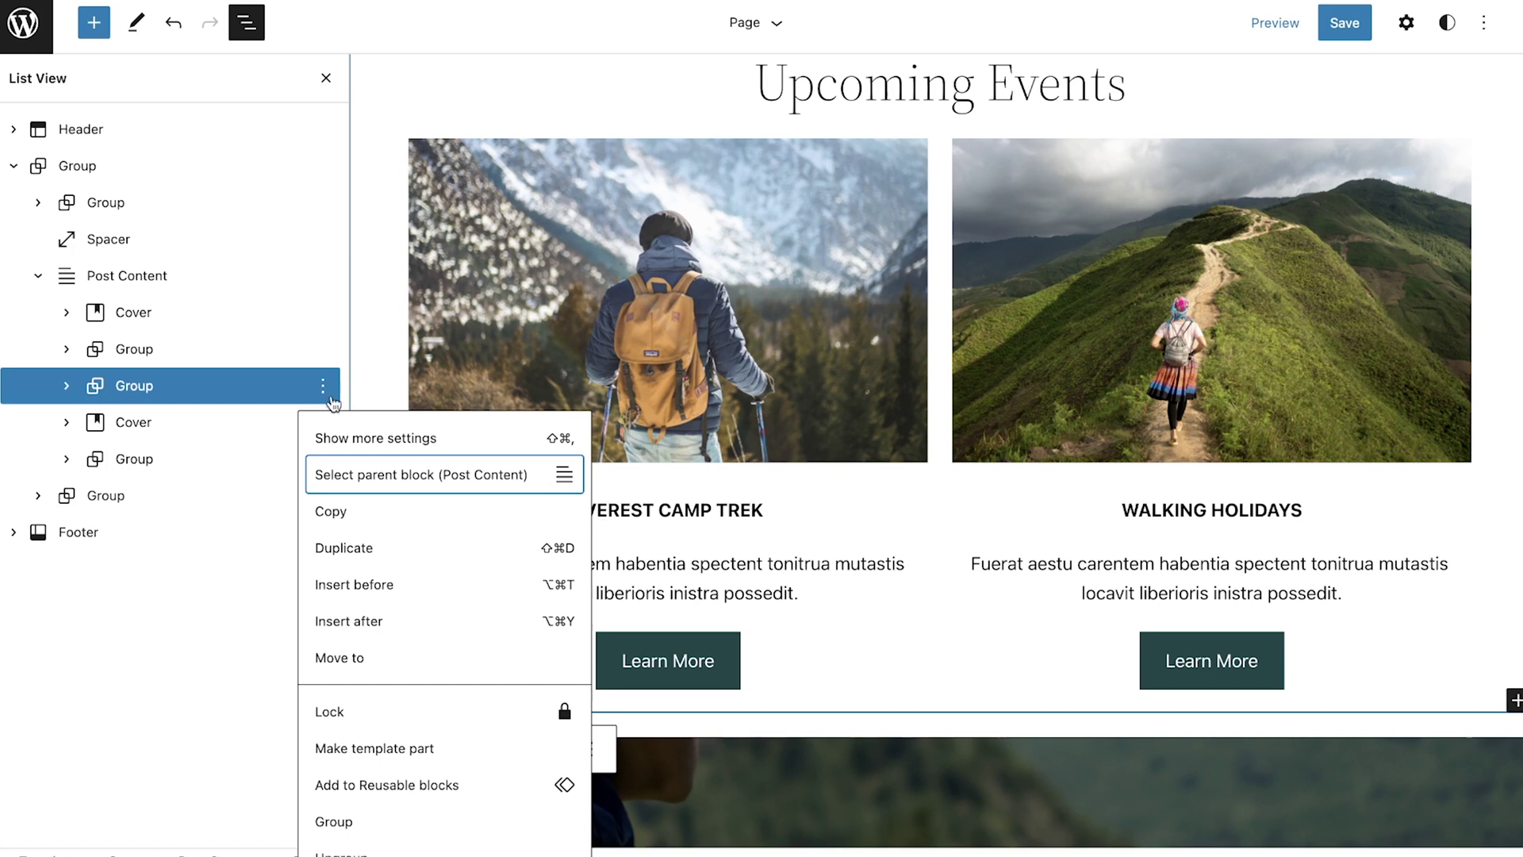
pyautogui.click(373, 713)
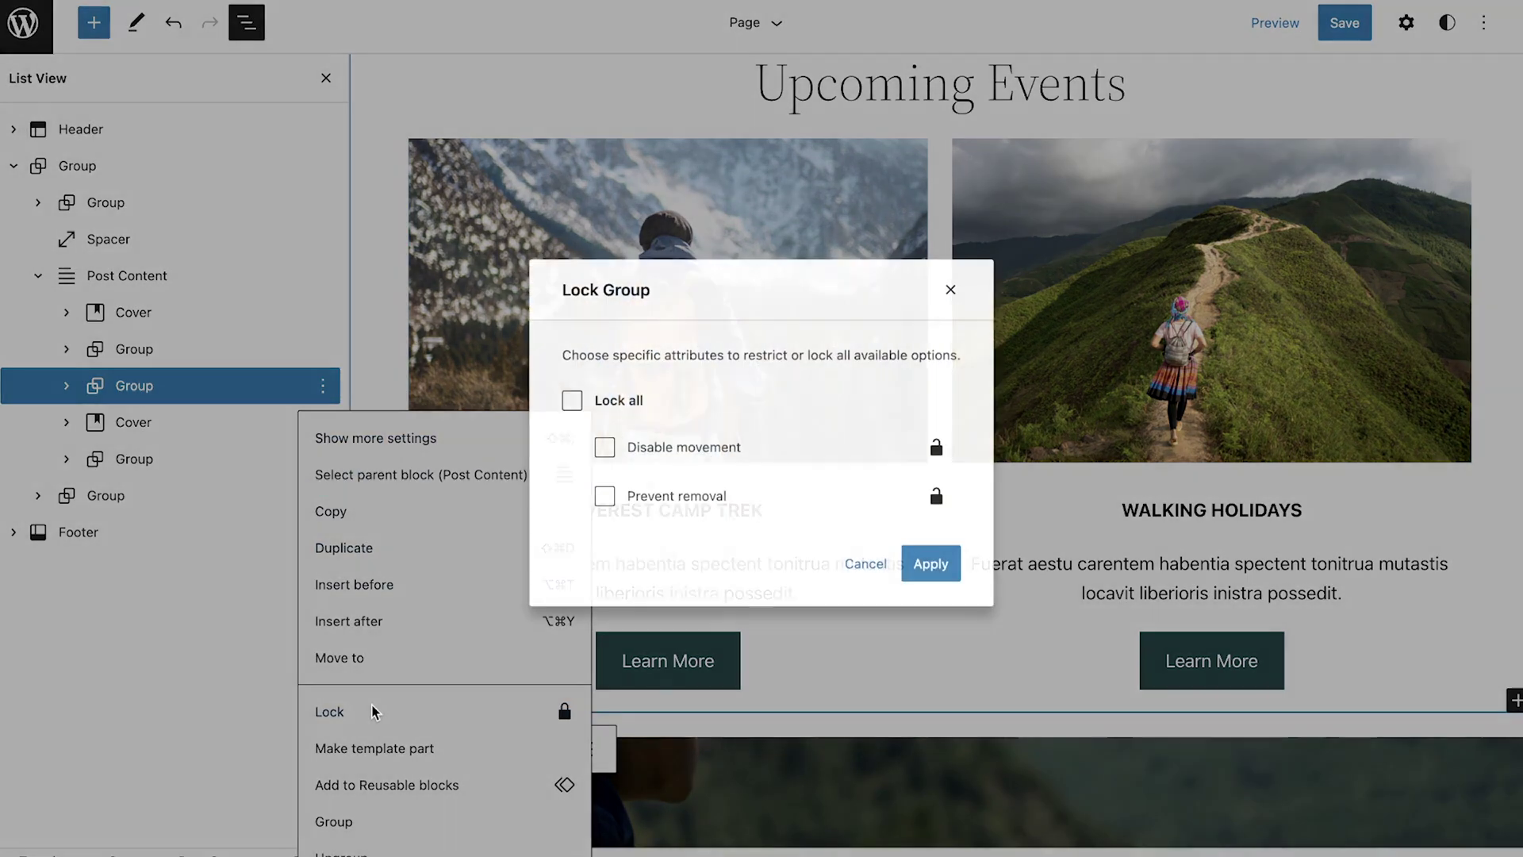